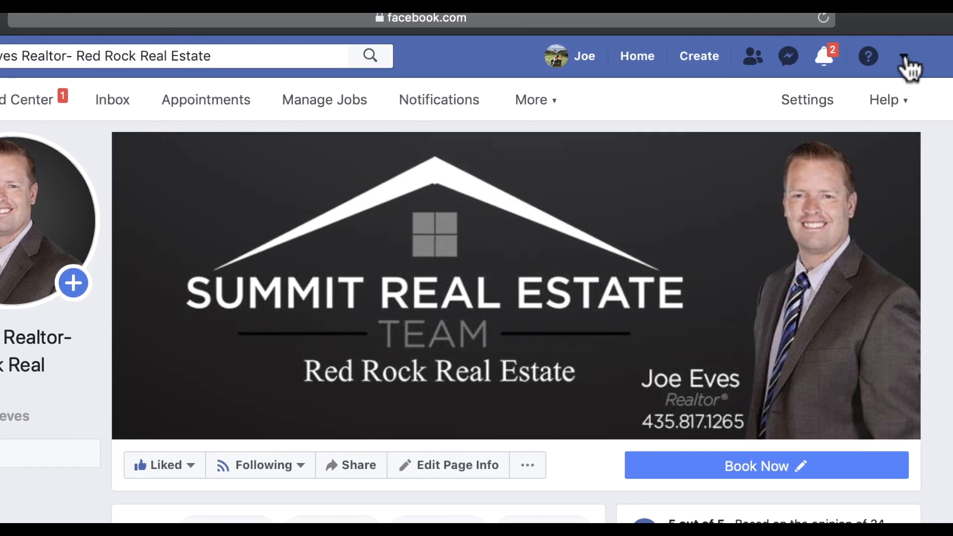
Open the Facebook account menu from the top-right arrow
left_click(906, 59)
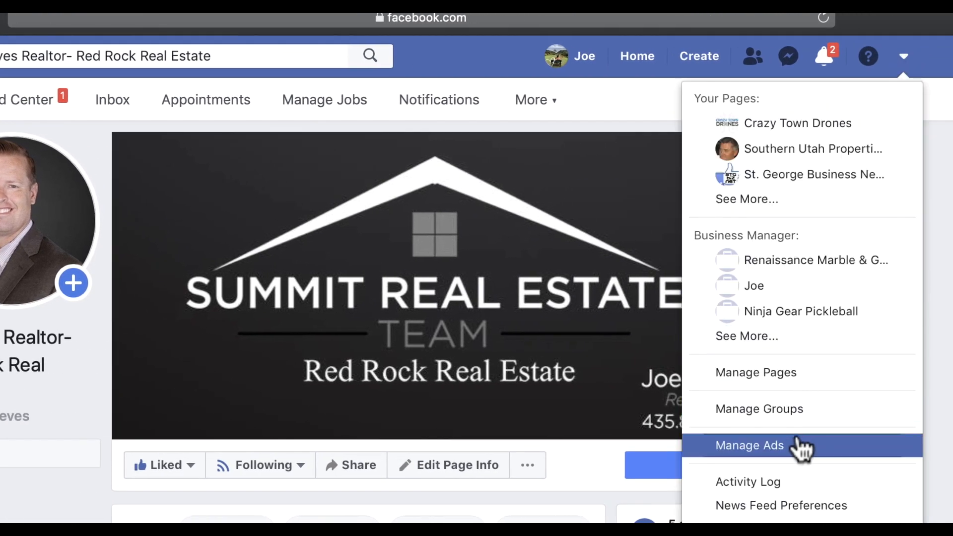
Open the ad account in Ads Manager to see its campaigns list
scroll(792, 449, "down", 4)
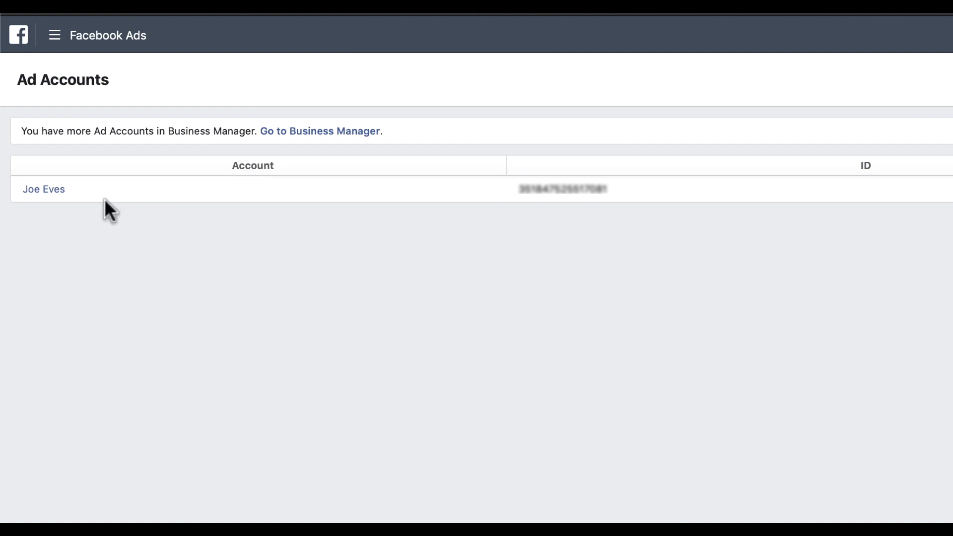
left_click(38, 191)
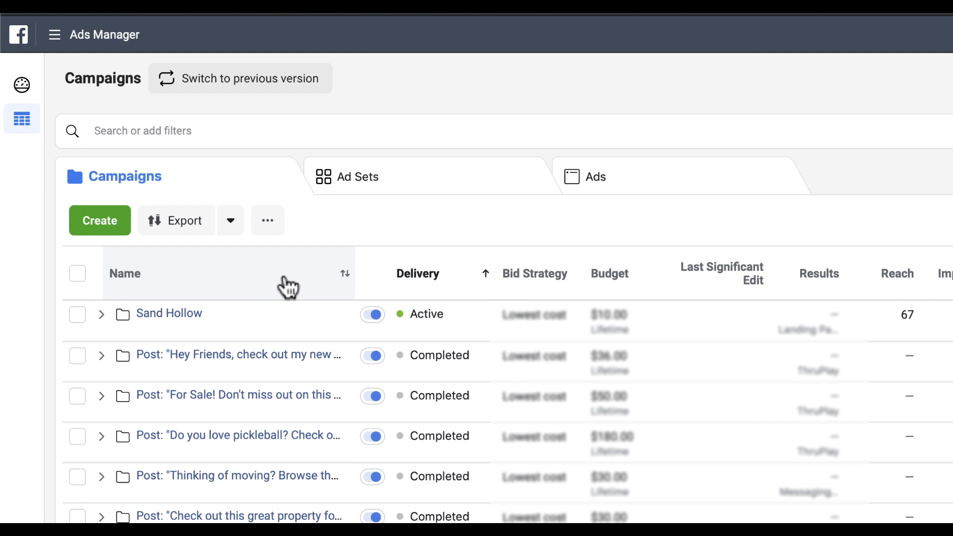
Create campaign 'Dunes at Sand Hollow' with Special Ad Category set to Housing
left_click(96, 221)
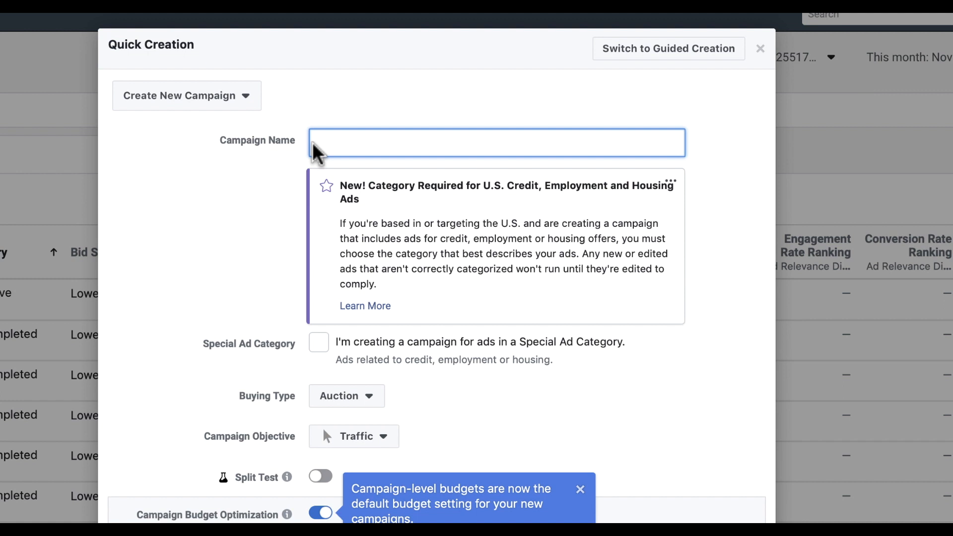
type("Dunes")
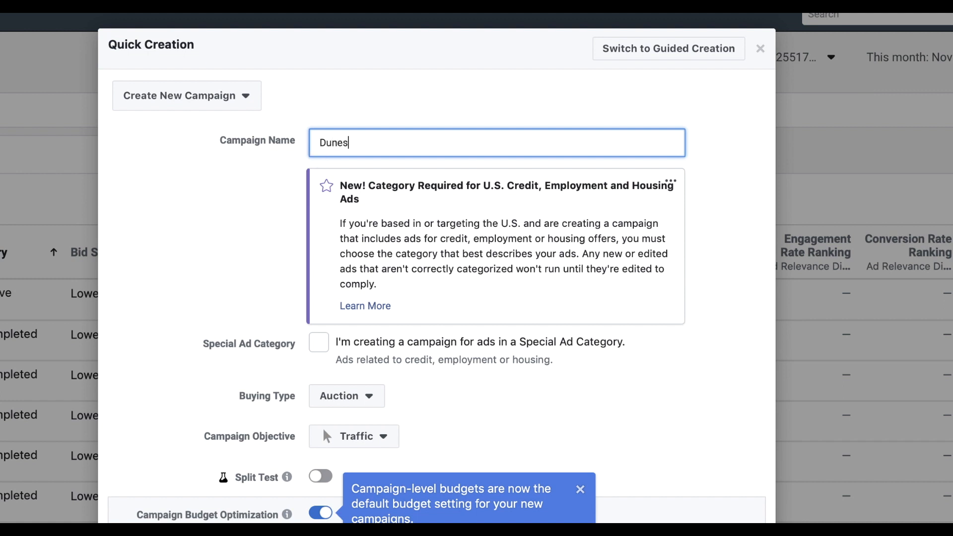
type(" at San d Hollow")
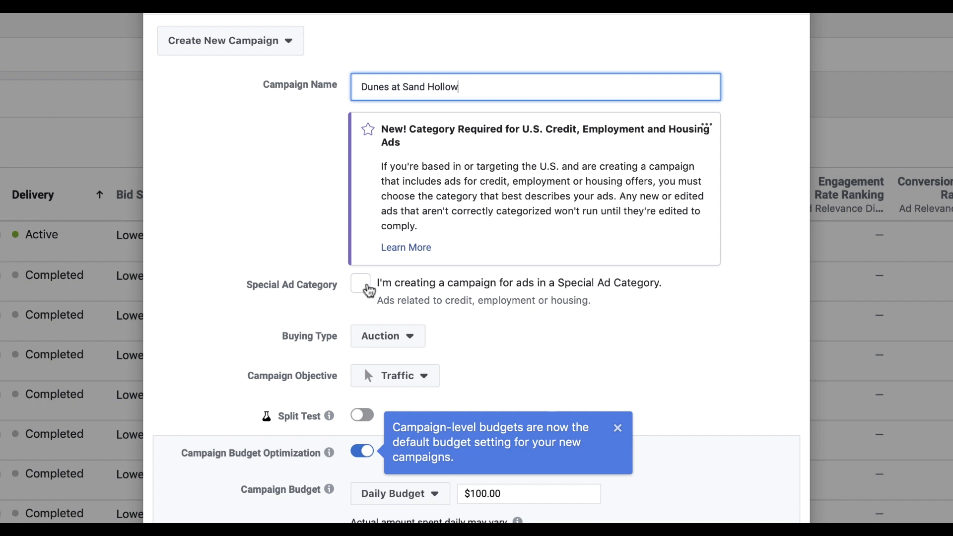
left_click(363, 287)
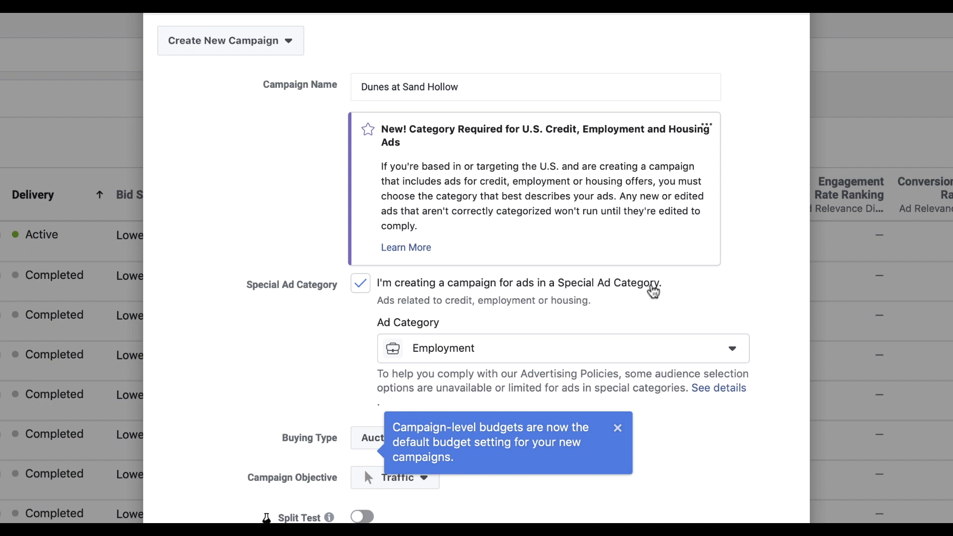
left_click(536, 351)
left_click(484, 387)
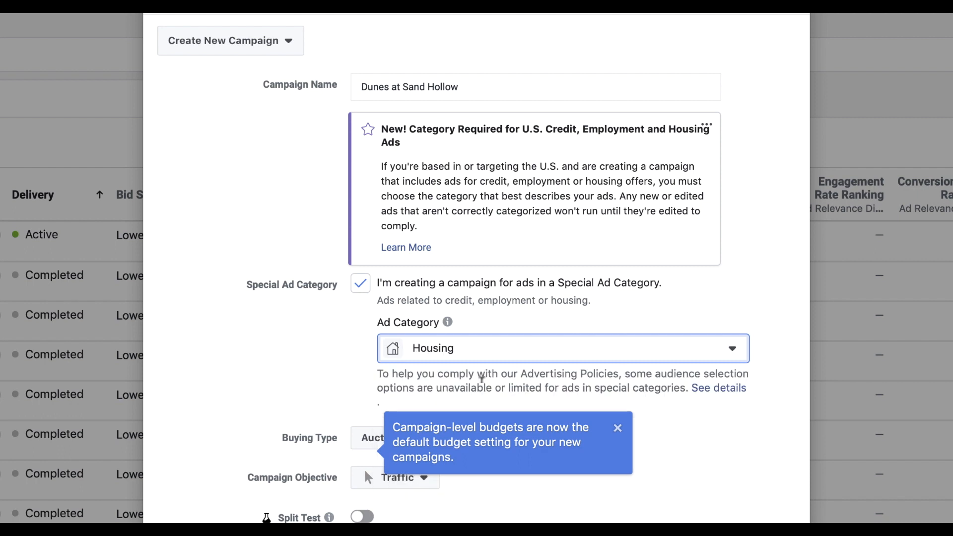
left_click(618, 429)
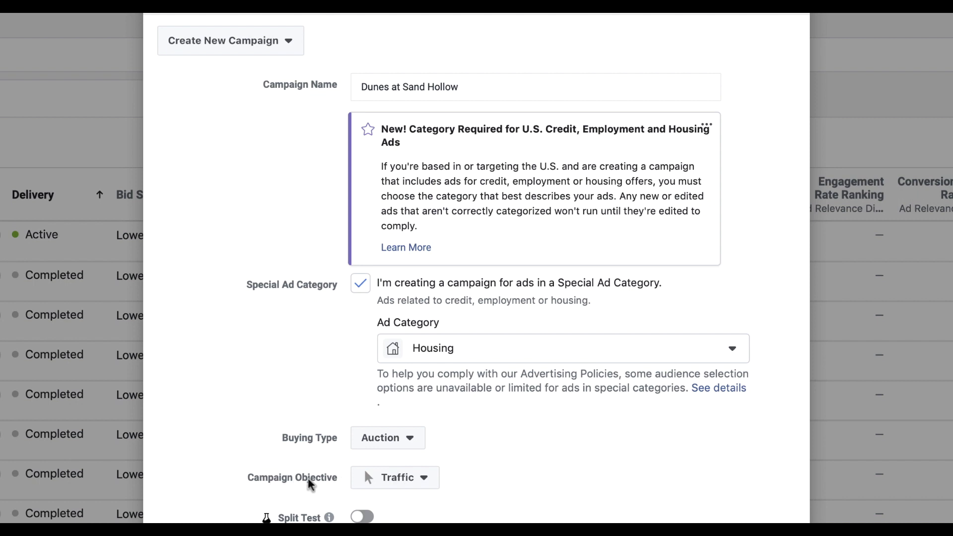
left_click(421, 483)
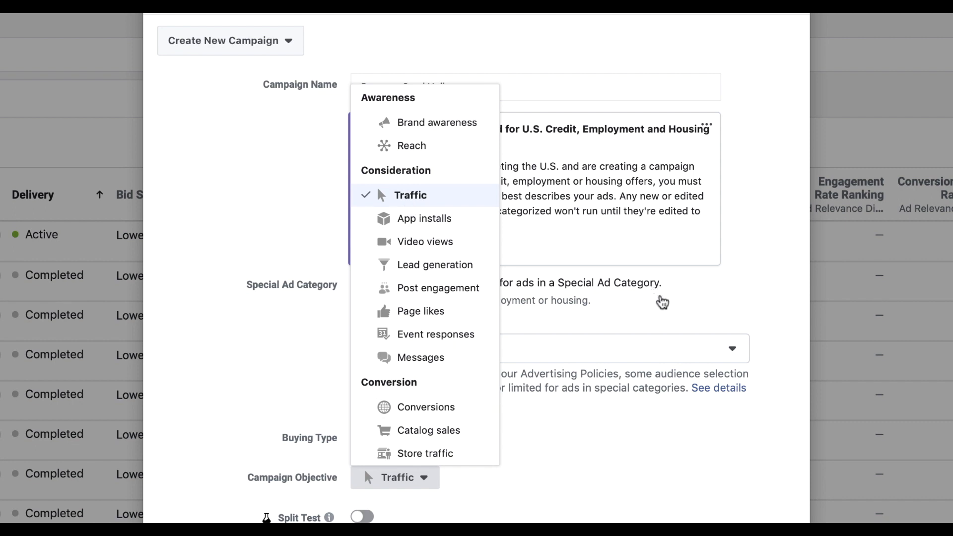
left_click(662, 302)
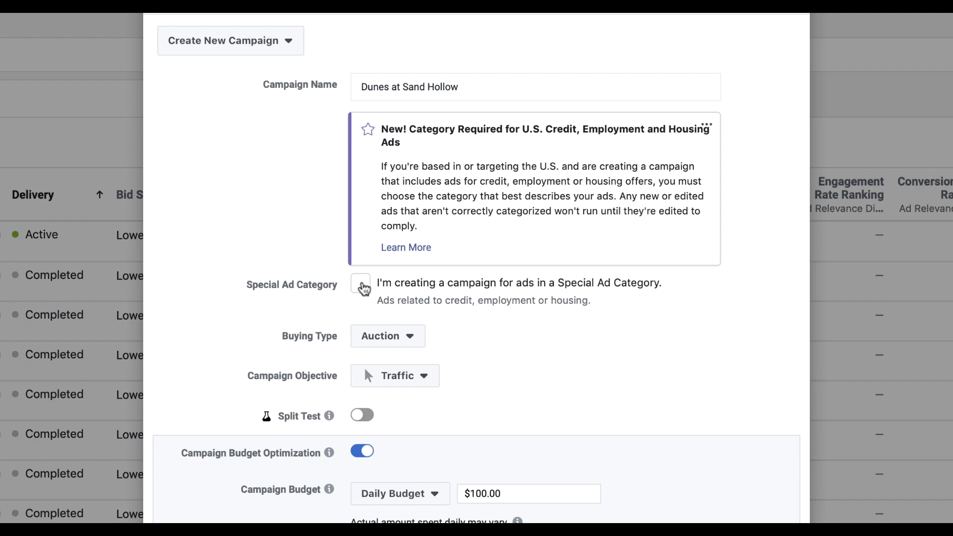
left_click(364, 286)
left_click(460, 349)
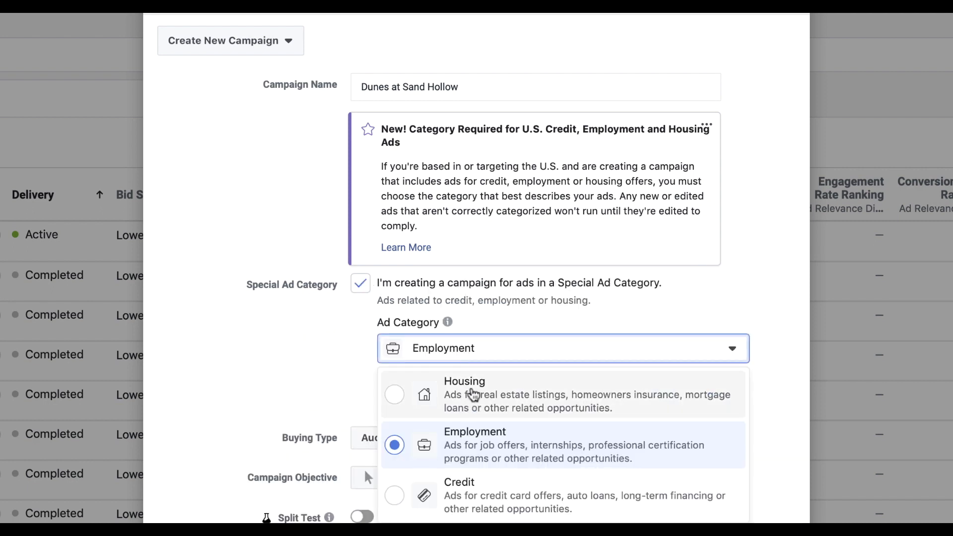
left_click(473, 395)
scroll(372, 442, "down", 1)
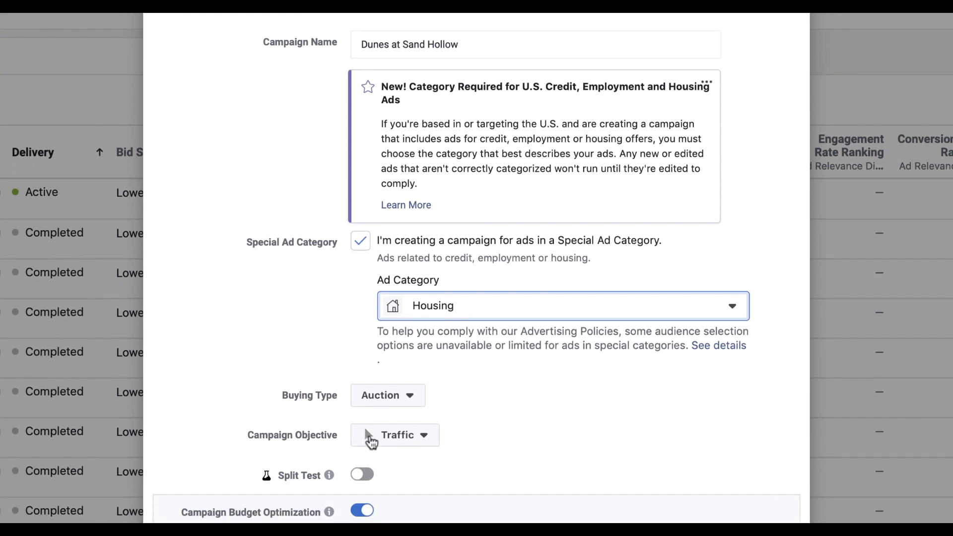
scroll(372, 441, "down", 3)
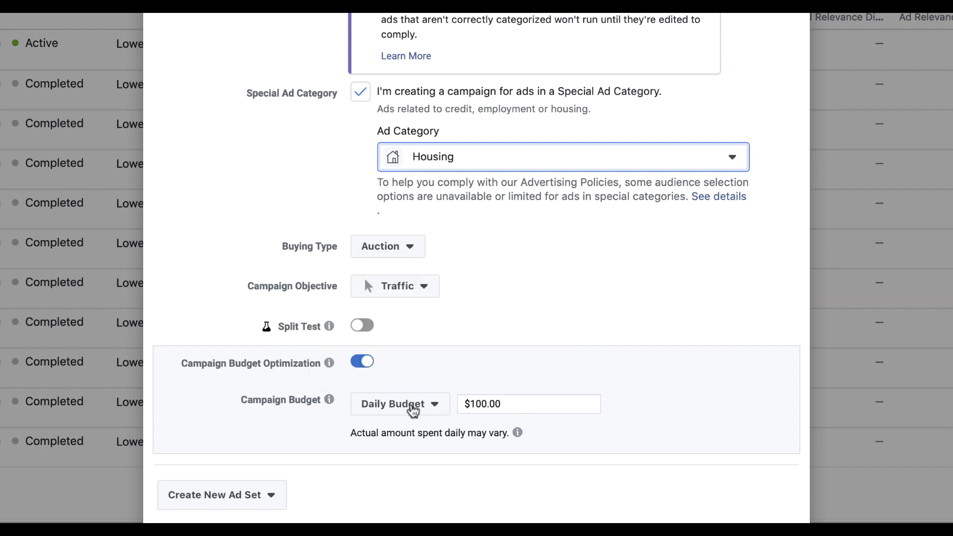
Enter a 7 budget, then try a Lifetime budget of 1 instead
left_click_drag(473, 402, 513, 401)
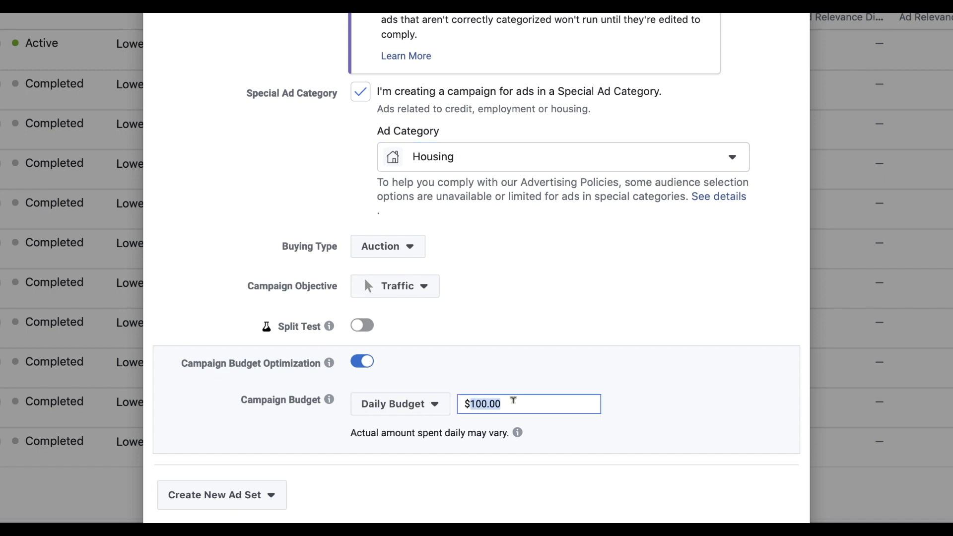
type("7")
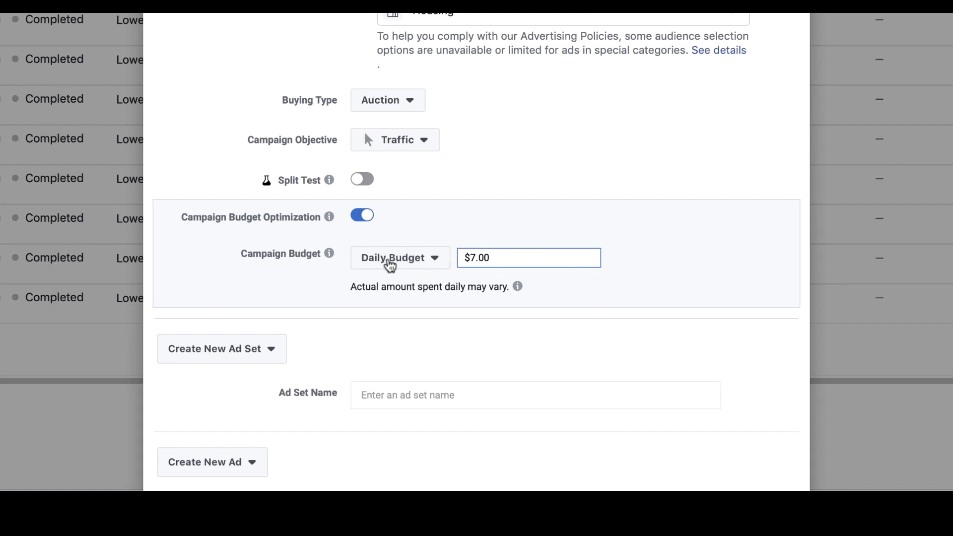
left_click(404, 268)
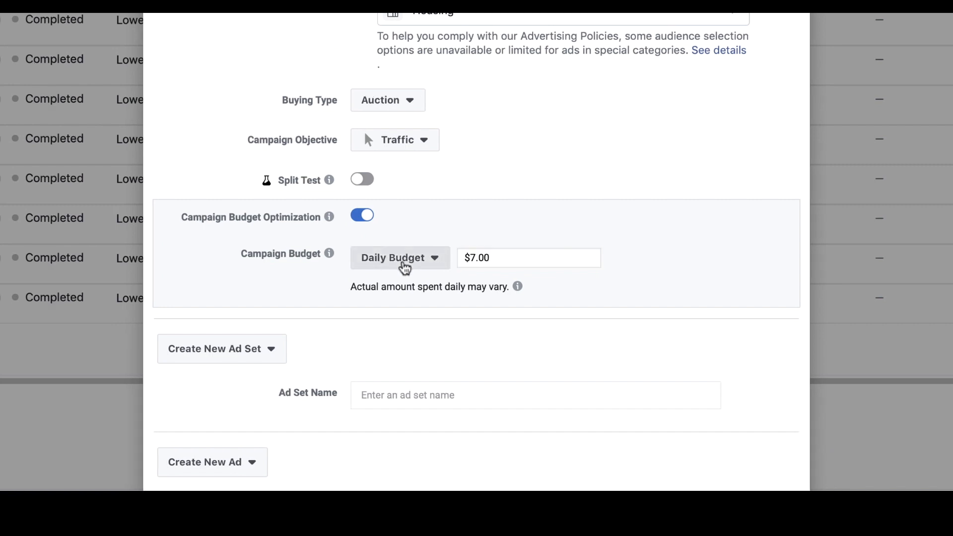
left_click(392, 305)
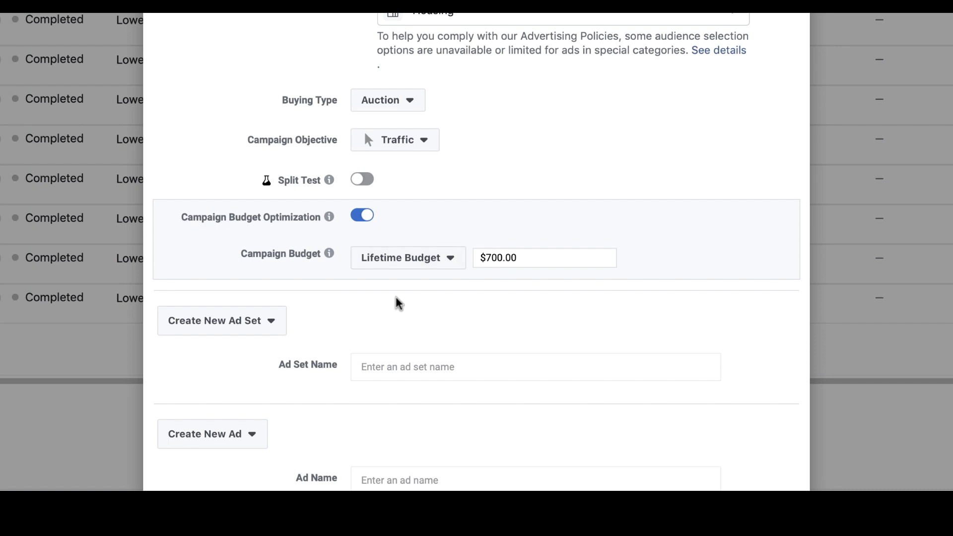
left_click(543, 255)
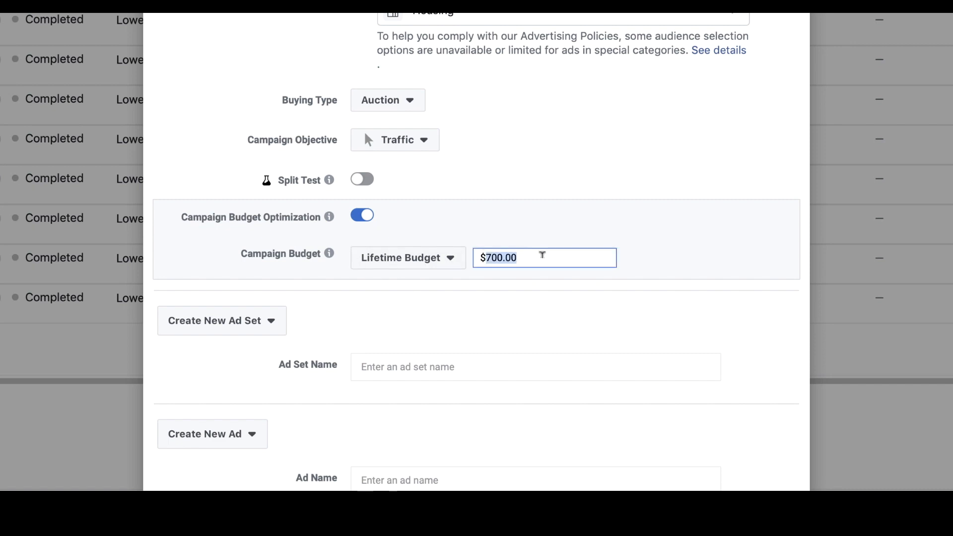
type("1")
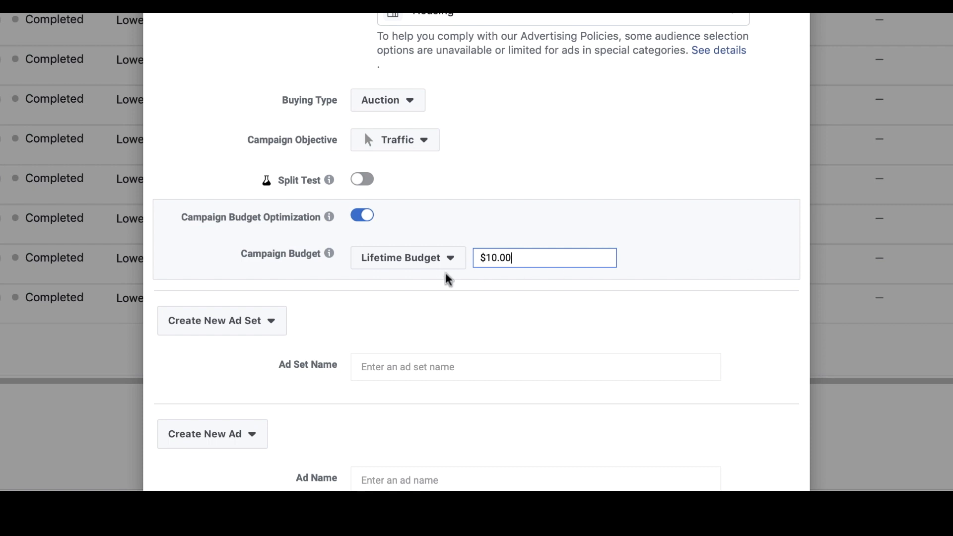
Switch back to Daily Budget and enter $7 per day
left_click(432, 257)
left_click(436, 283)
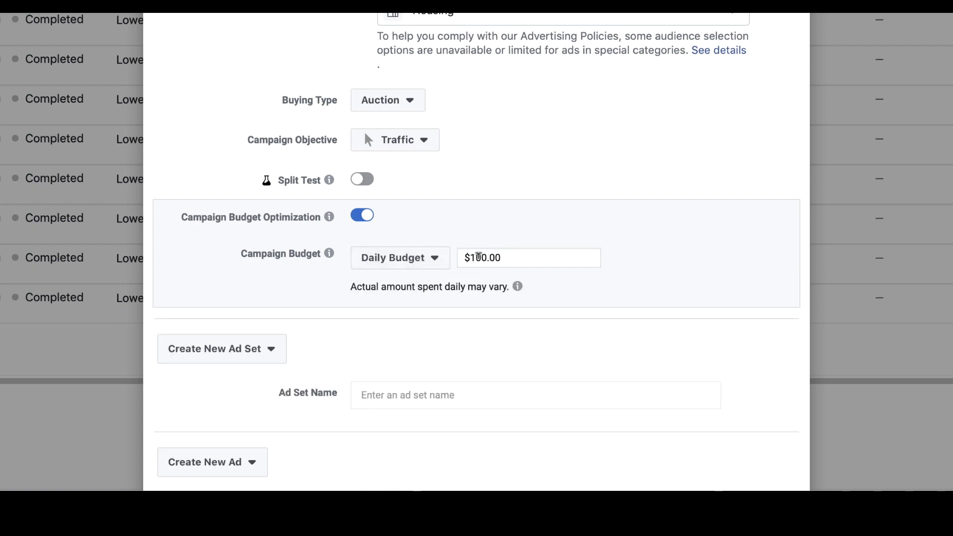
double_click(566, 258)
type("7")
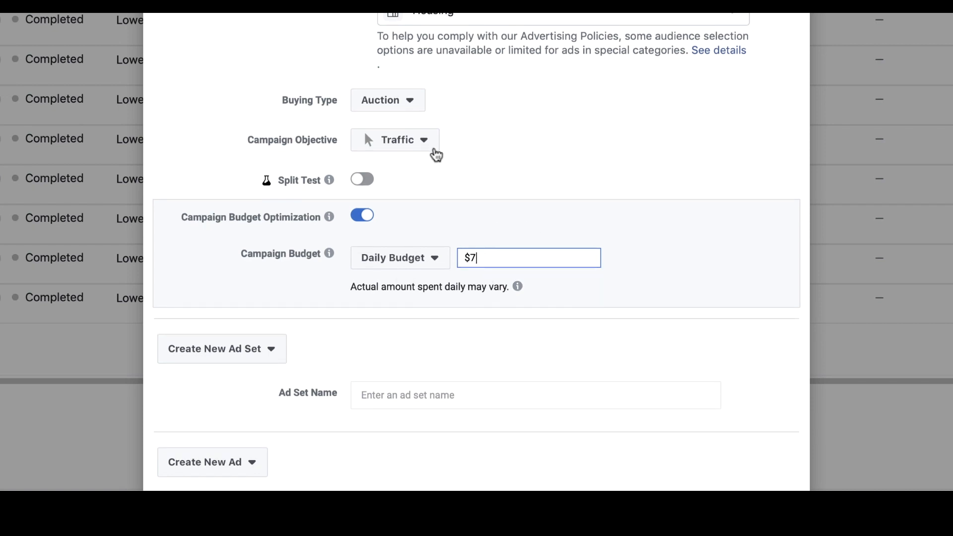
scroll(469, 258, "up", 1)
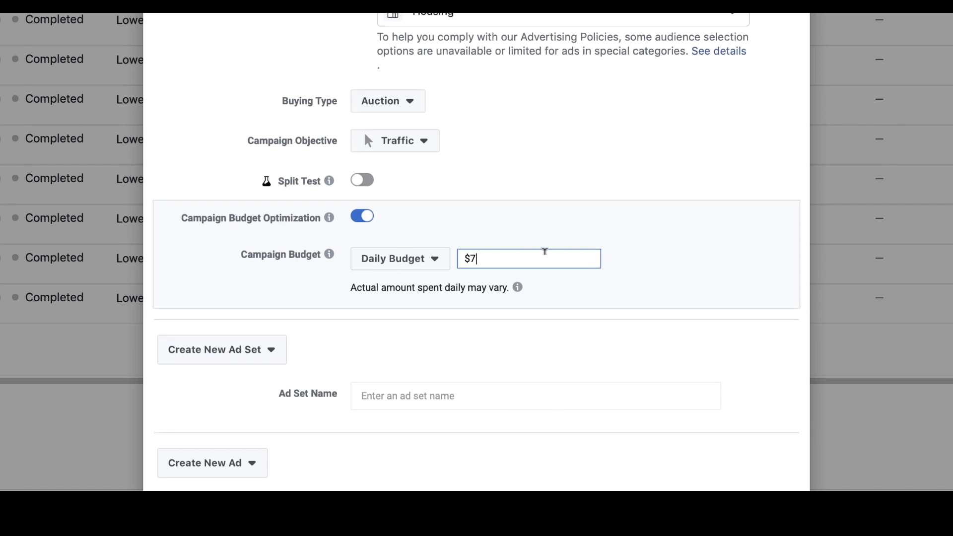
scroll(471, 256, "down", 1)
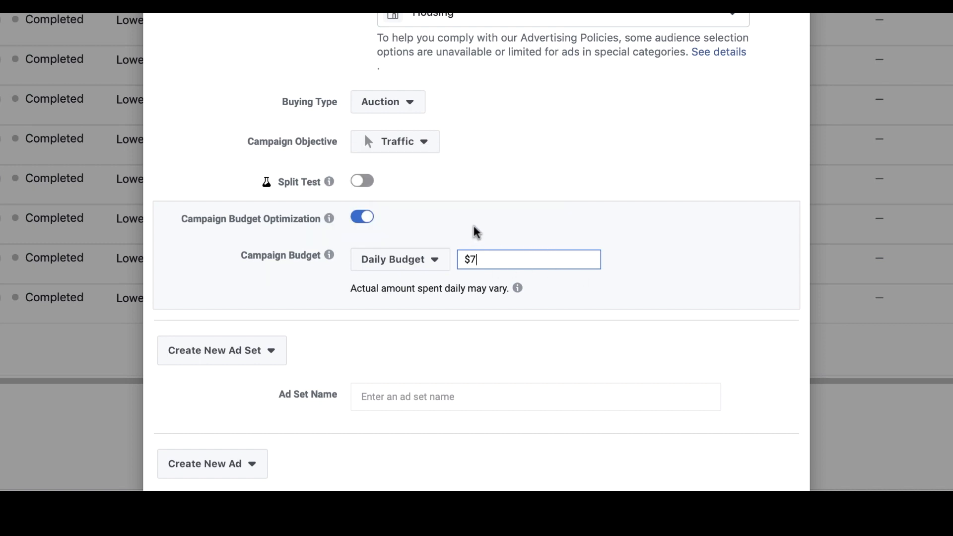
scroll(501, 223, "down", 3)
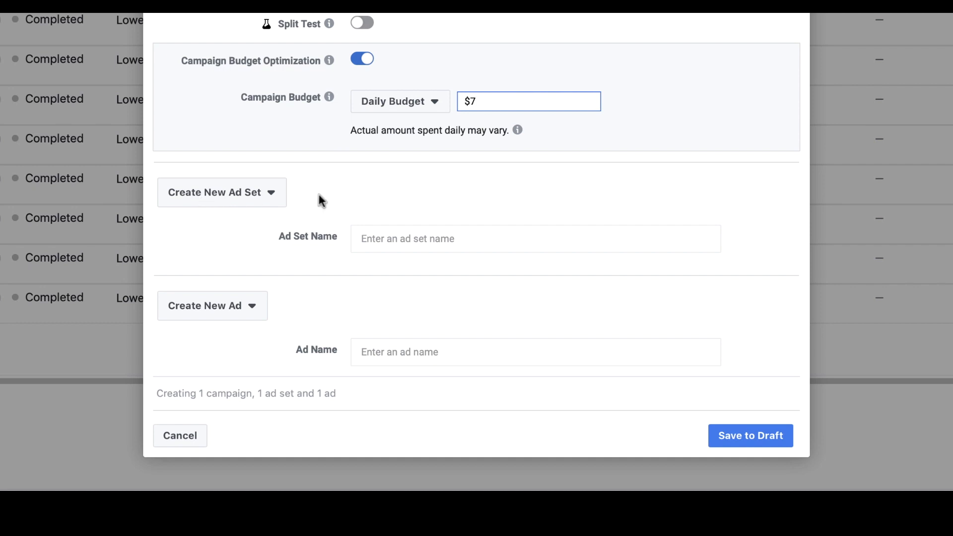
Name both the ad set and ad 'Dune at Sand Hollow' and save as draft
left_click(423, 231)
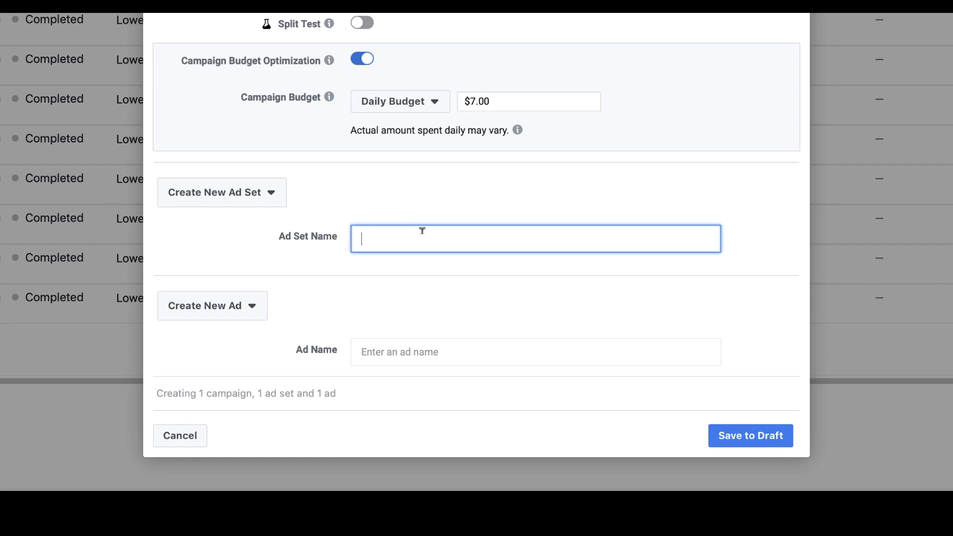
type("Dune AtS")
key("BackSpace")
key("BackSpace")
key("BackSpace")
key("BackSpace")
type("at Sand Hollow")
left_click_drag(460, 239, 292, 226)
key("ctrl+c")
left_click(390, 352)
key("ctrl+v")
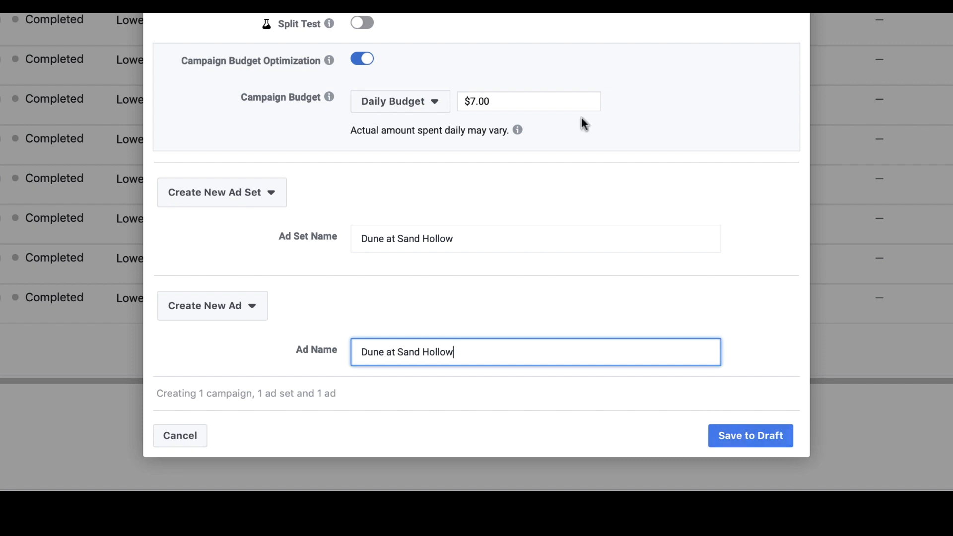
scroll(470, 47, "up", 4)
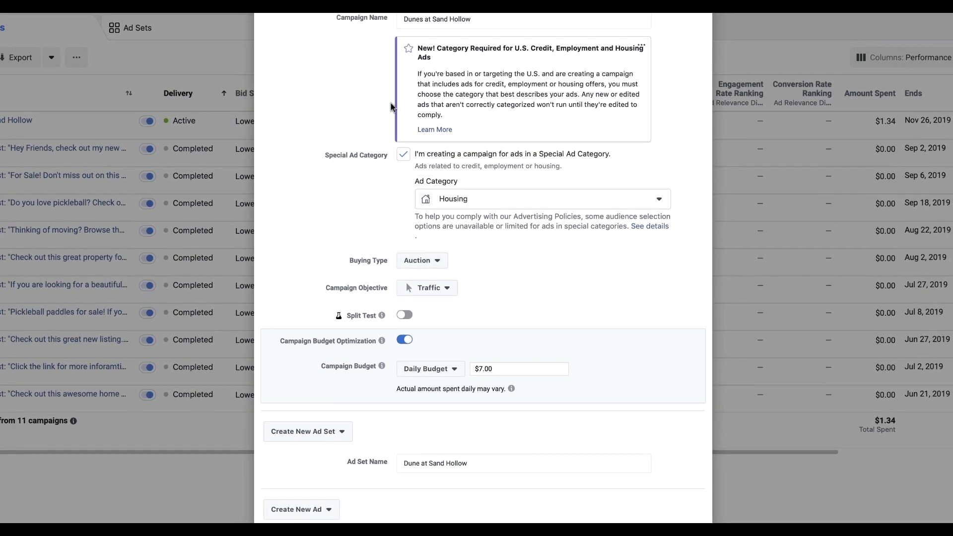
scroll(469, 284, "down", 3)
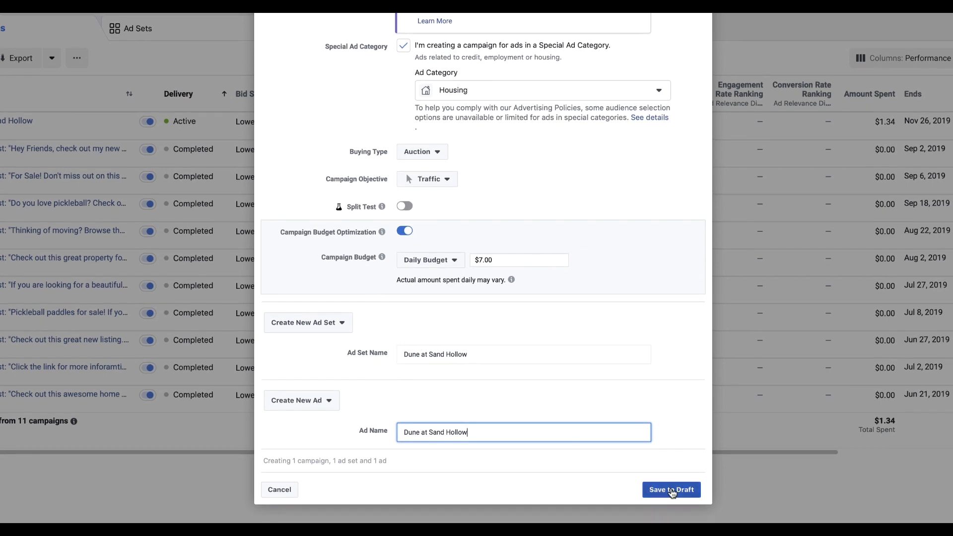
left_click(672, 491)
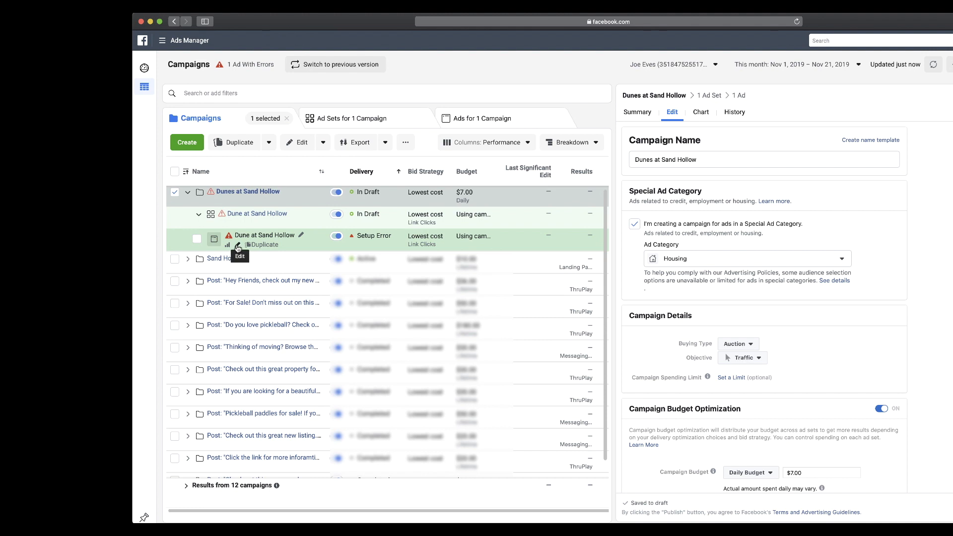
Edit the Dune at Sand Hollow ad, keeping the Red Rock Real Estate Page and its Instagram account
left_click(239, 247)
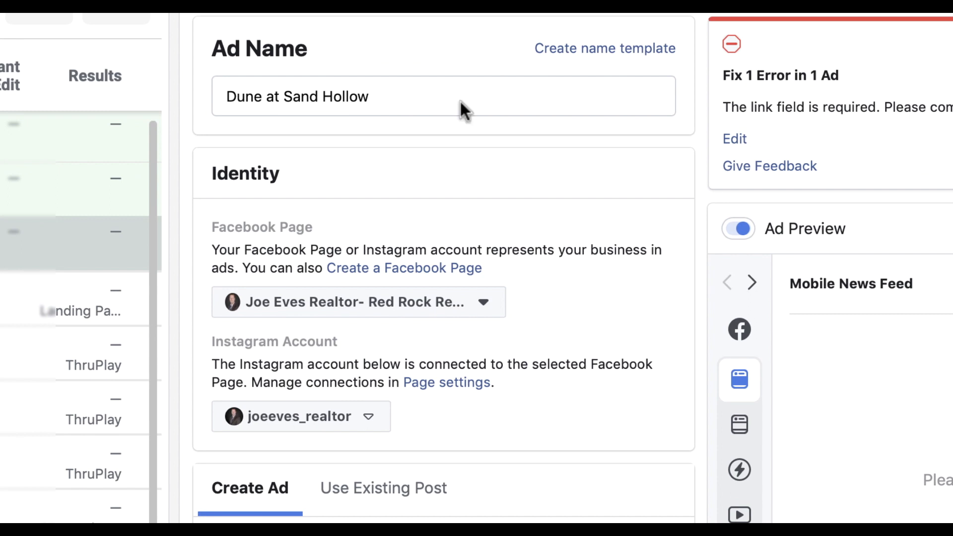
scroll(741, 224, "down", 1)
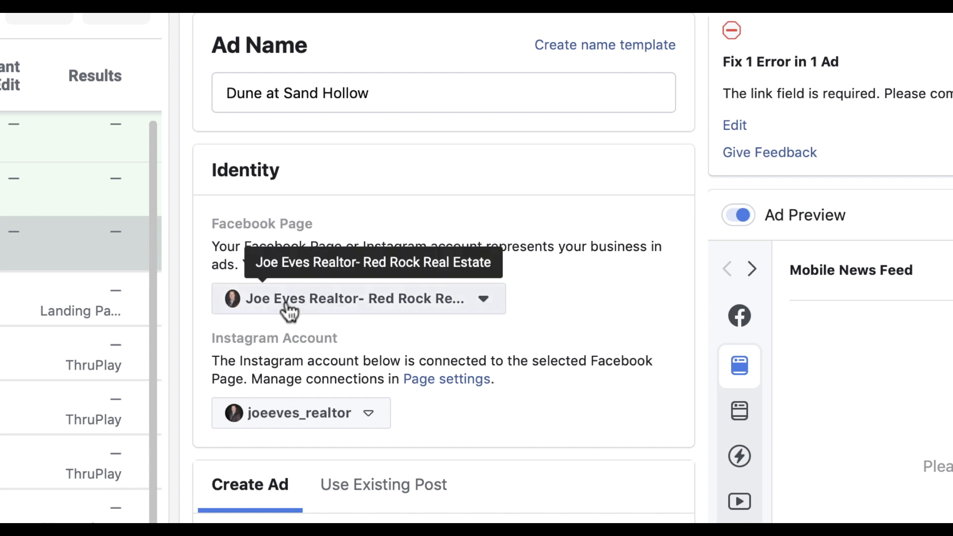
left_click(484, 300)
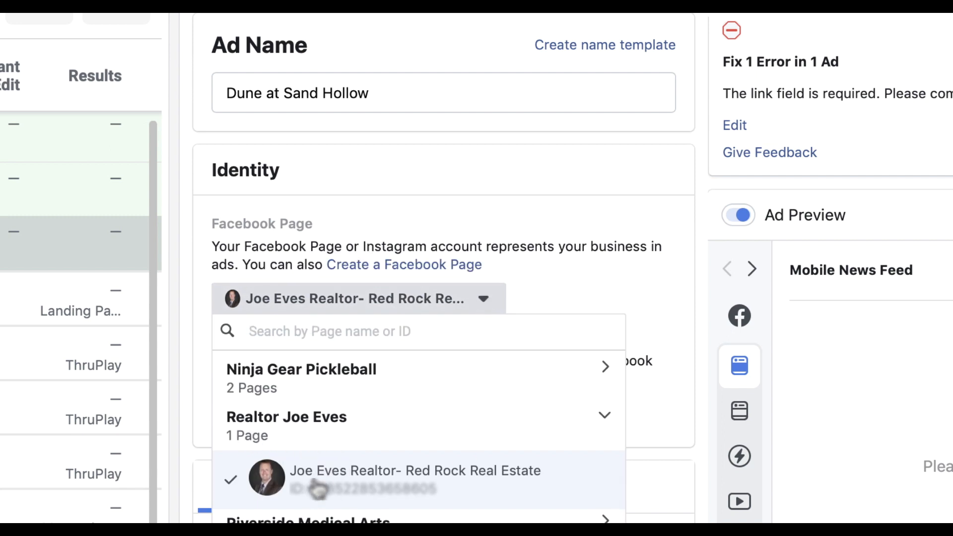
left_click(354, 484)
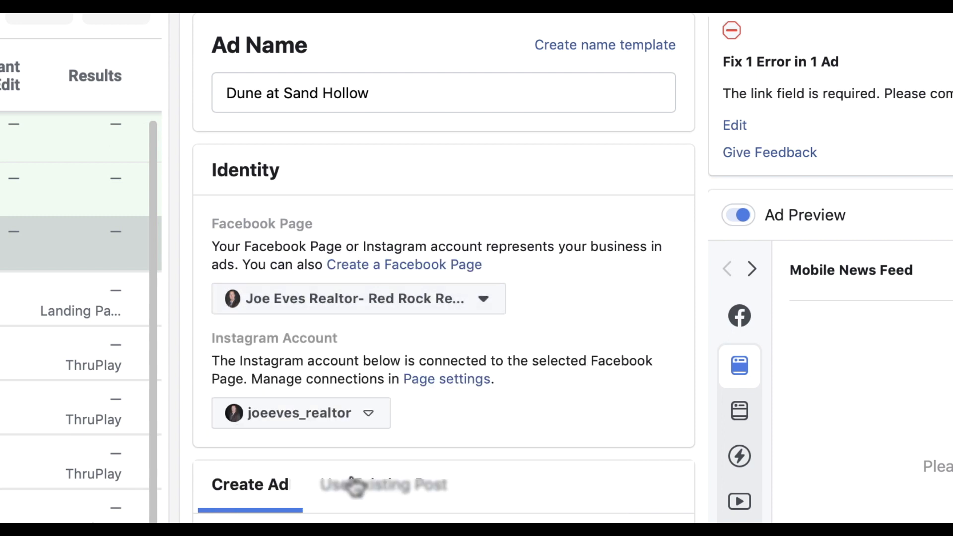
left_click(273, 415)
left_click(443, 391)
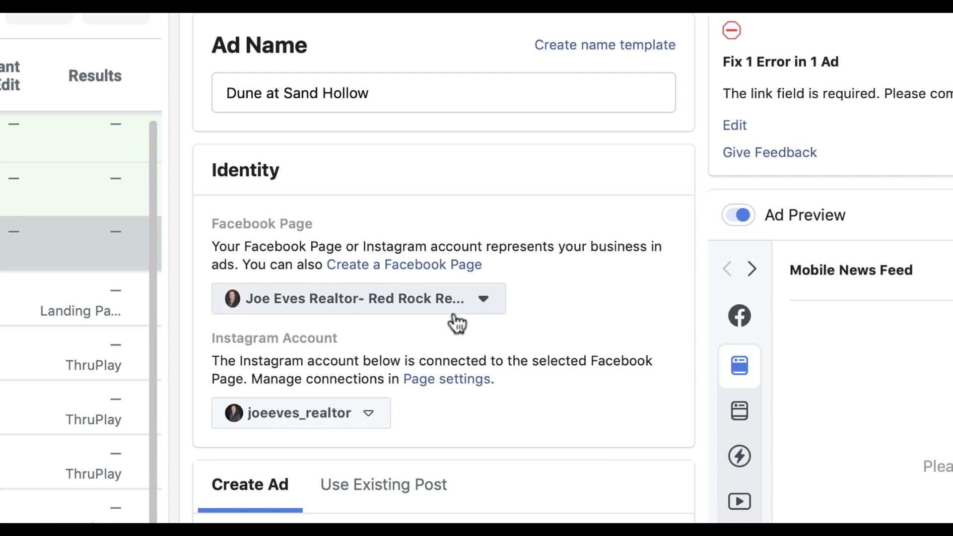
scroll(437, 322, "down", 3)
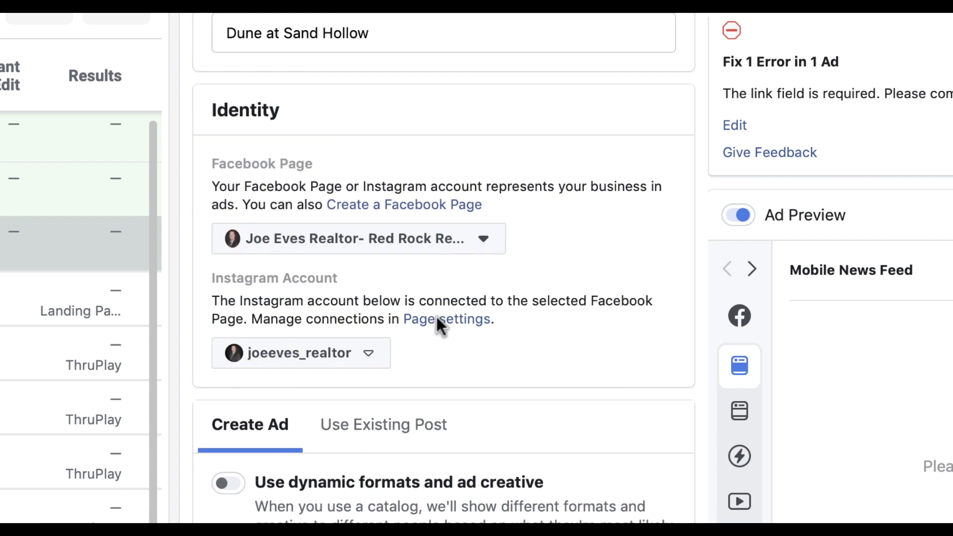
scroll(436, 315, "down", 3)
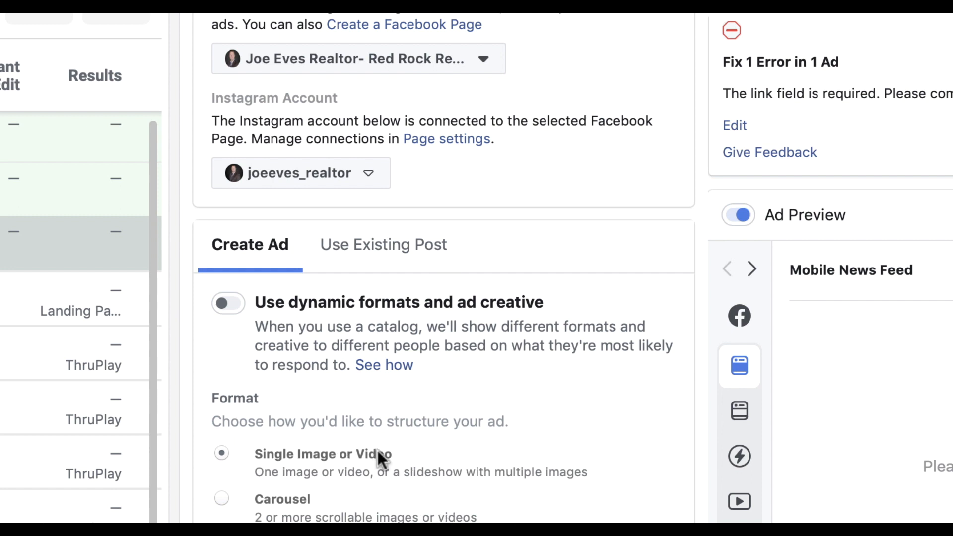
Use the Single Image or Video format with a Customer Acquisition template Instant Experience
scroll(377, 453, "down", 2)
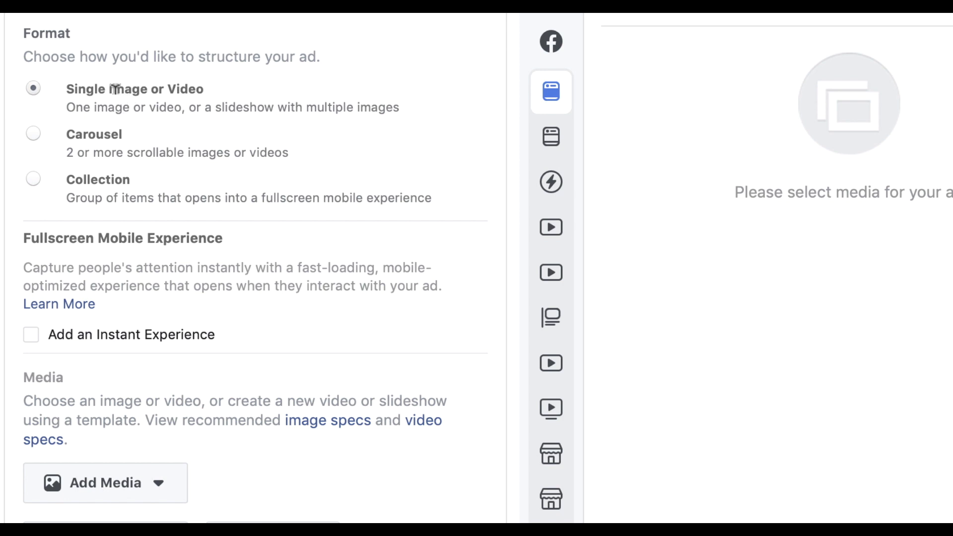
left_click(34, 89)
left_click(32, 335)
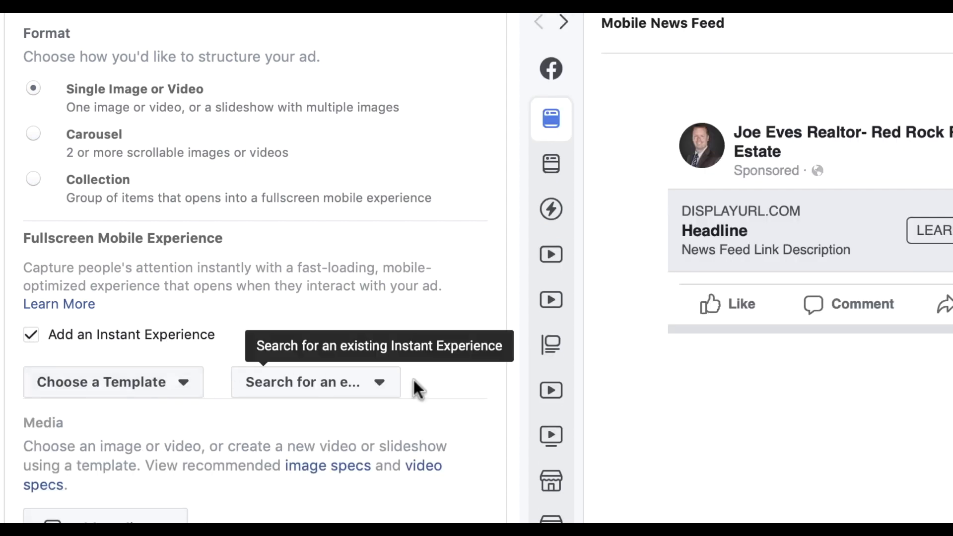
left_click(385, 389)
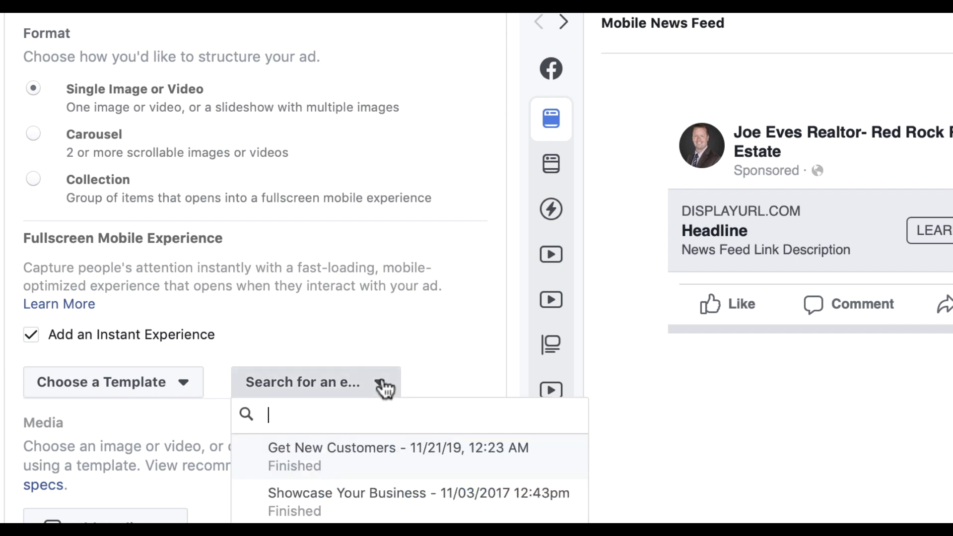
left_click(436, 338)
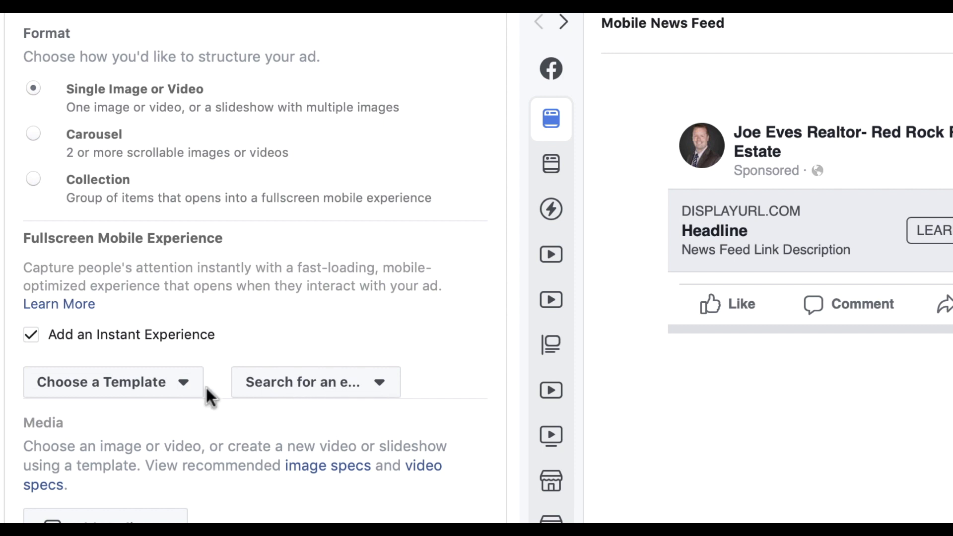
left_click(186, 390)
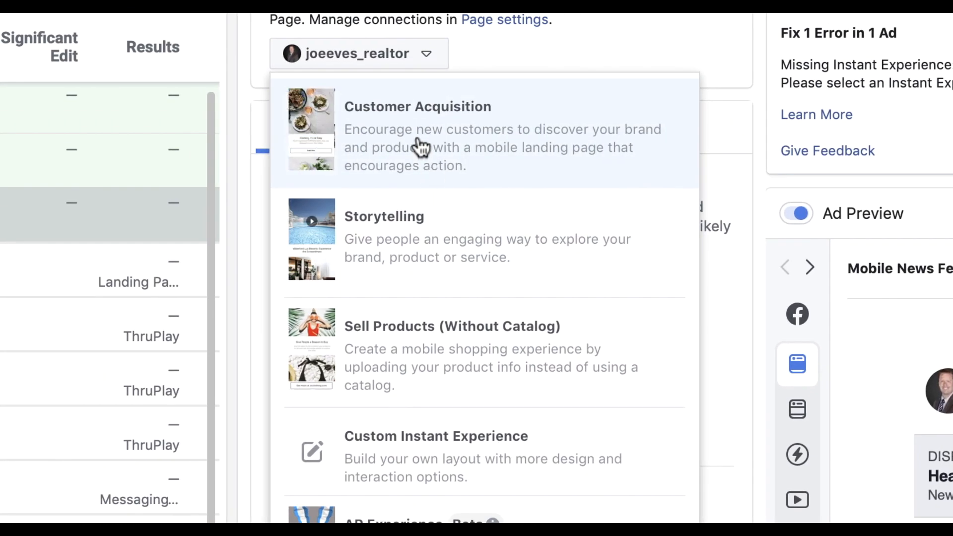
left_click(421, 147)
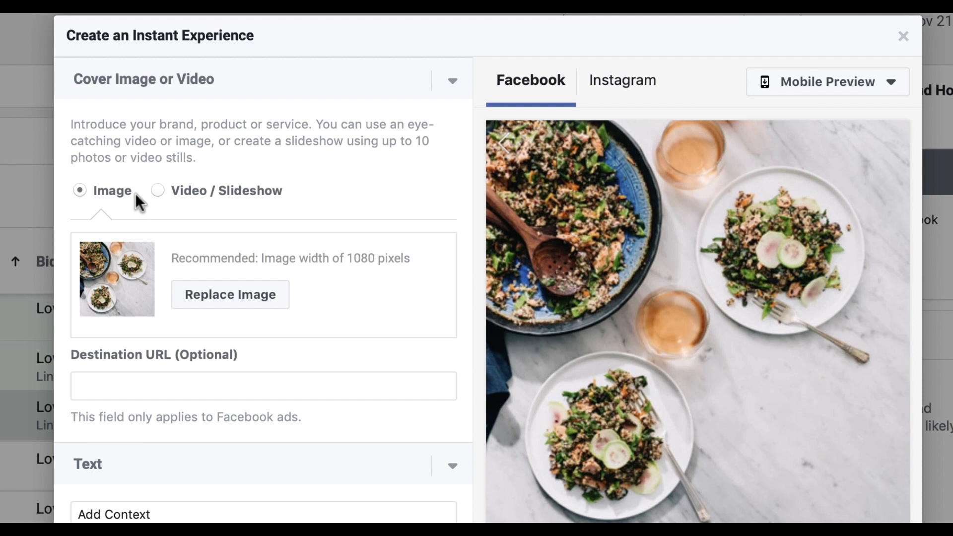
Set the Instant Experience cover to the SandHollow-Dunes video from the library
left_click(158, 191)
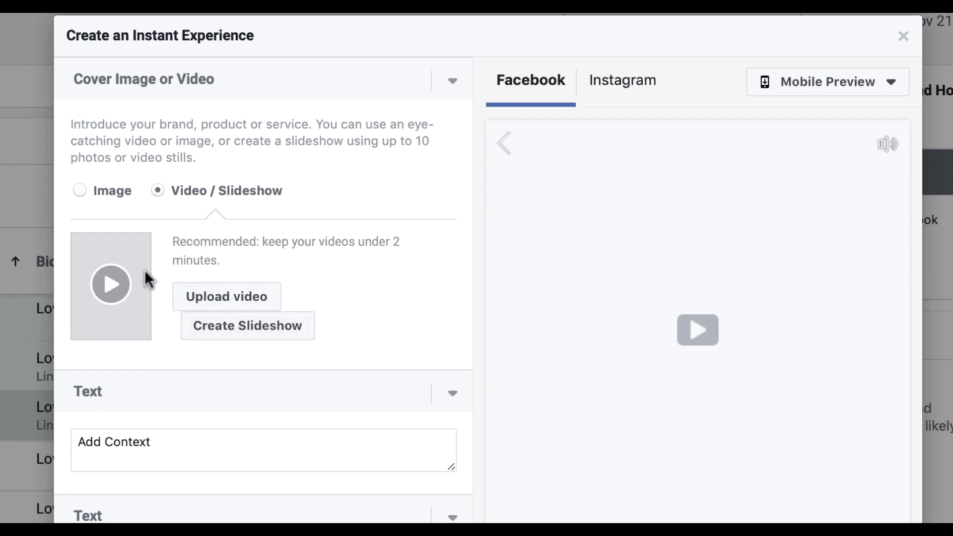
left_click(251, 309)
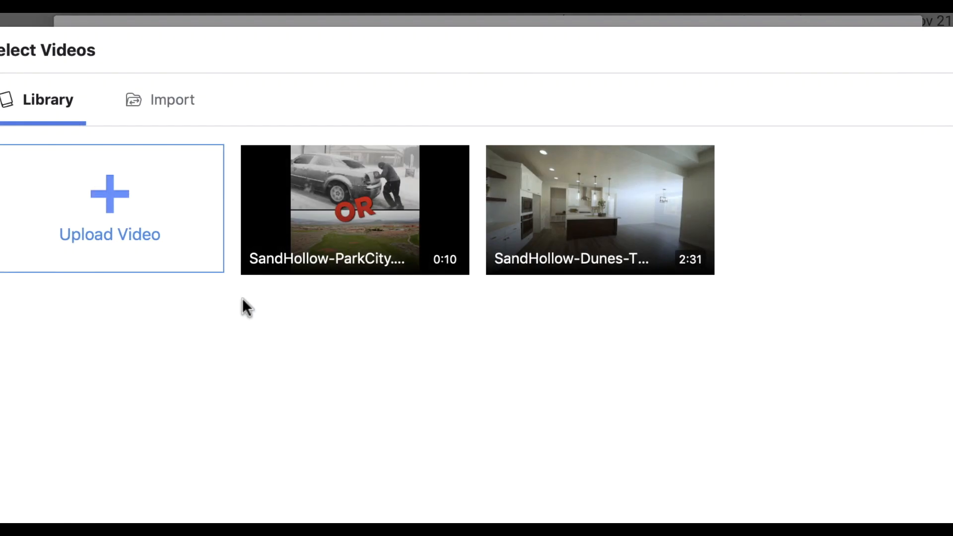
left_click(617, 222)
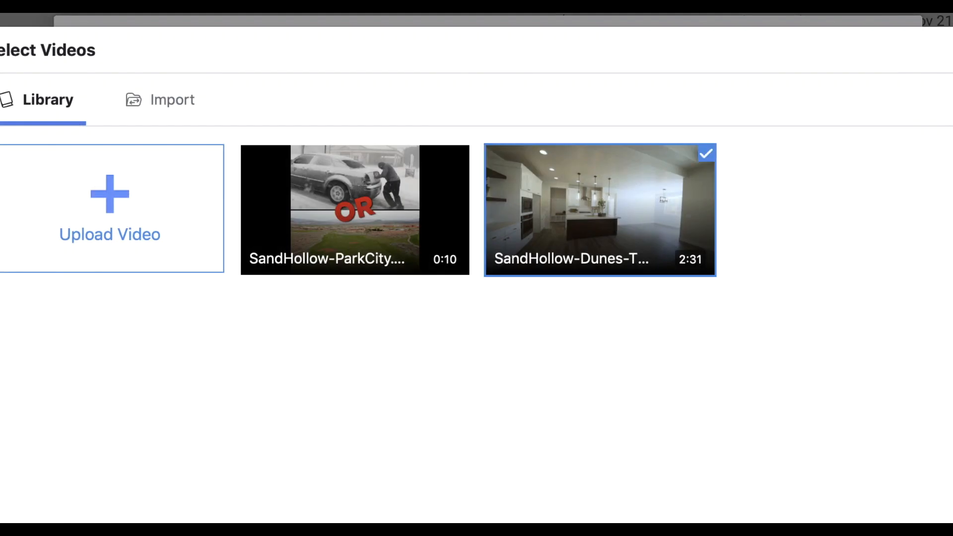
left_click(943, 521)
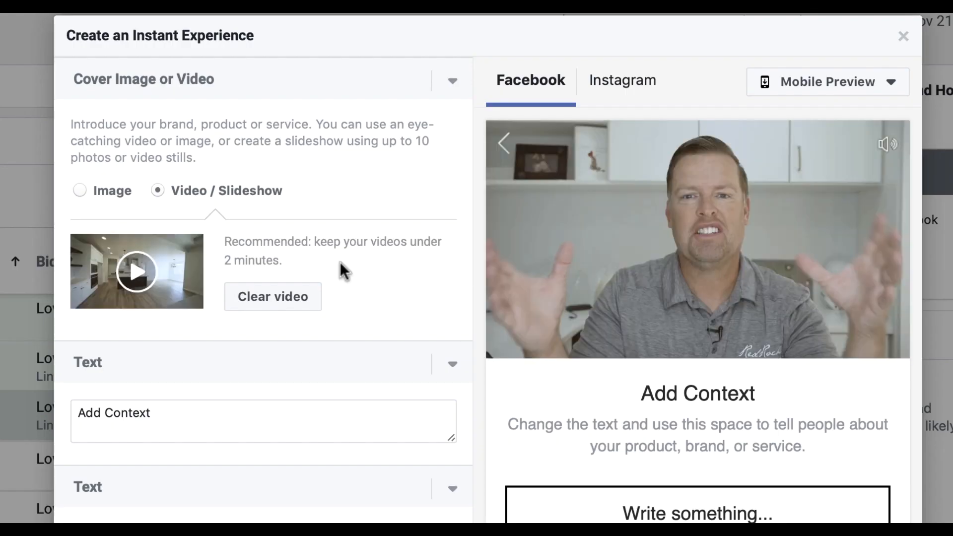
Replace the Add Context placeholder with the headline 'Amazing Golf Course Property For Sale!'
triple_click(179, 402)
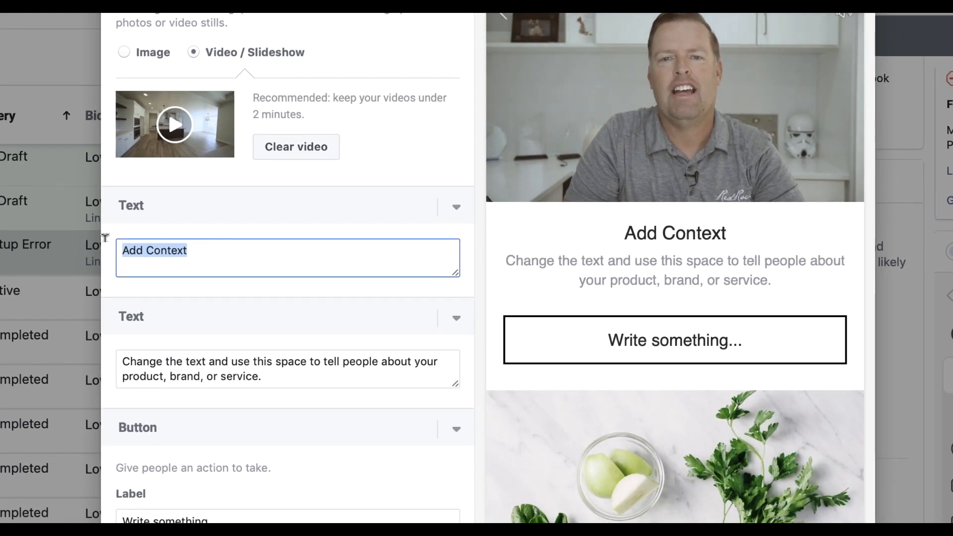
type("Aama")
key("BackSpace")
key("BackSpace")
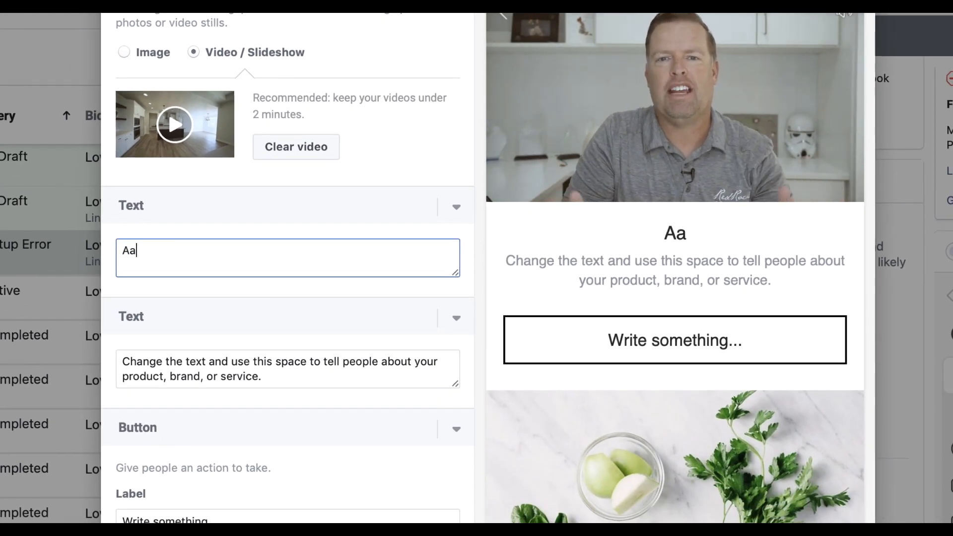
type("z")
key("BackSpace")
key("BackSpace")
type("mazing ")
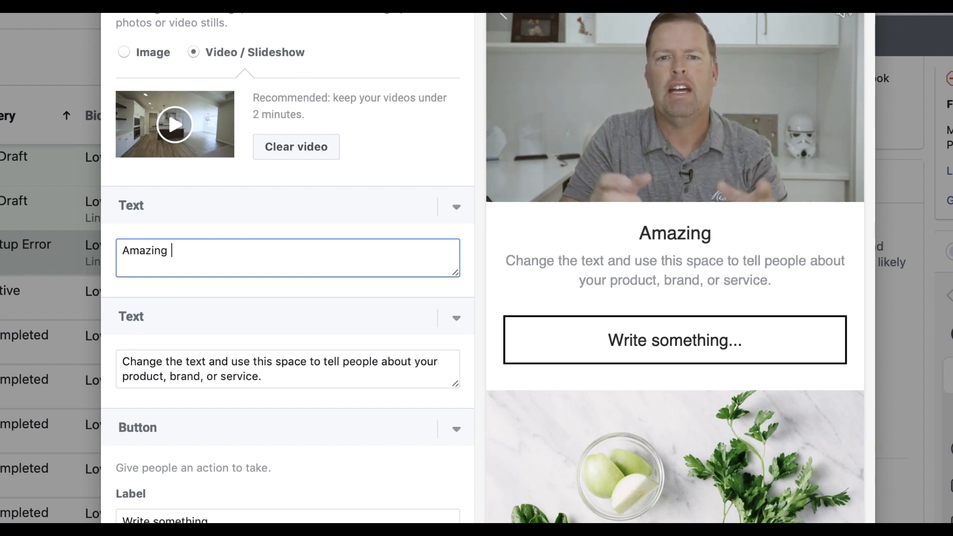
type("P")
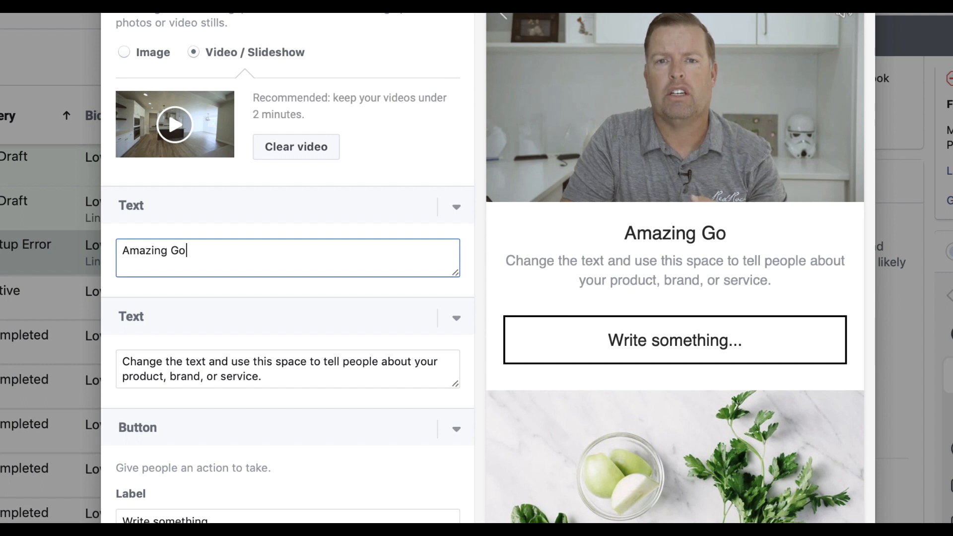
type("C")
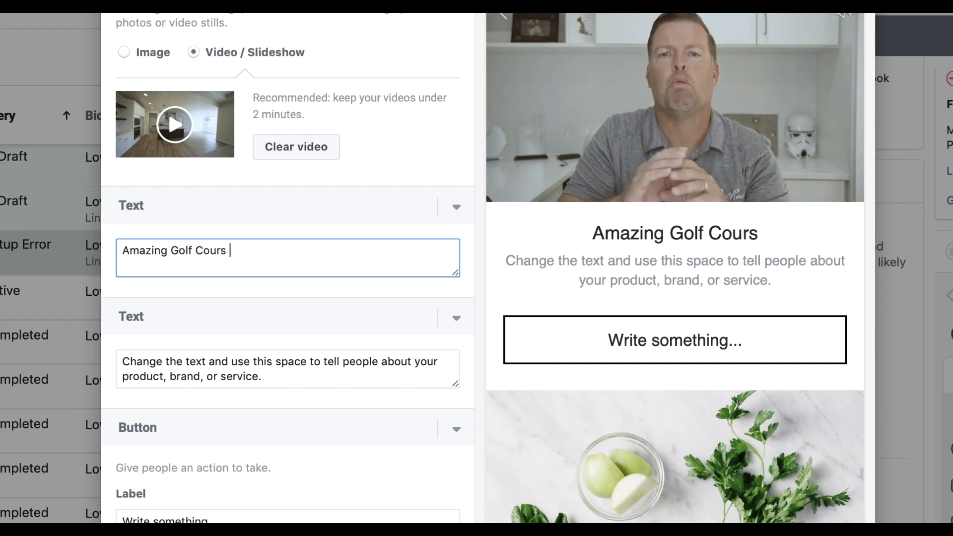
type("ourse Property ")
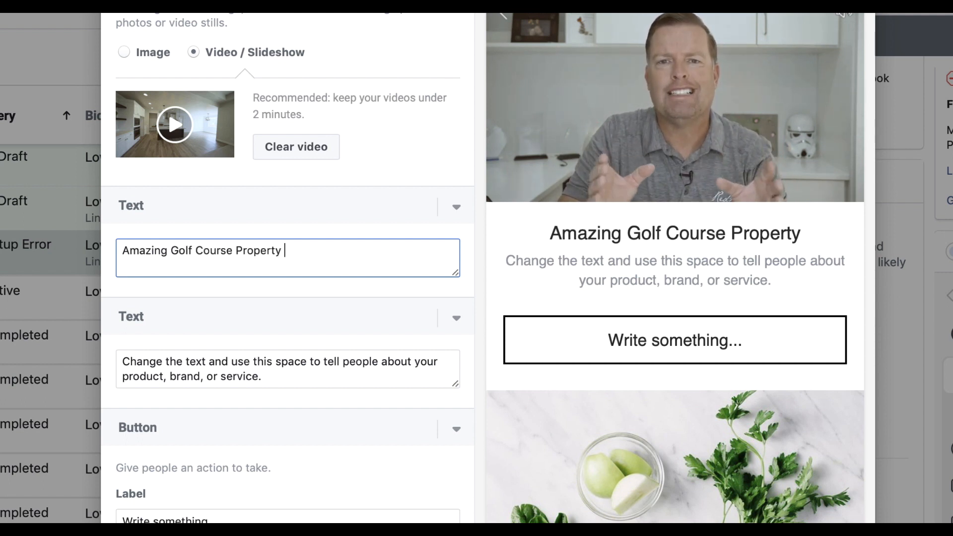
type("FOr")
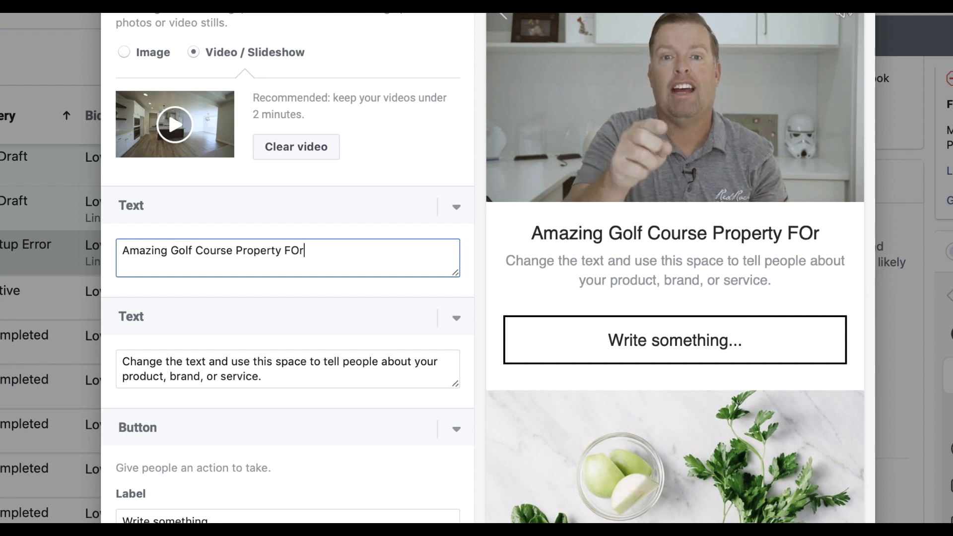
key("BackSpace")
key("BackSpace")
type("or Sale")
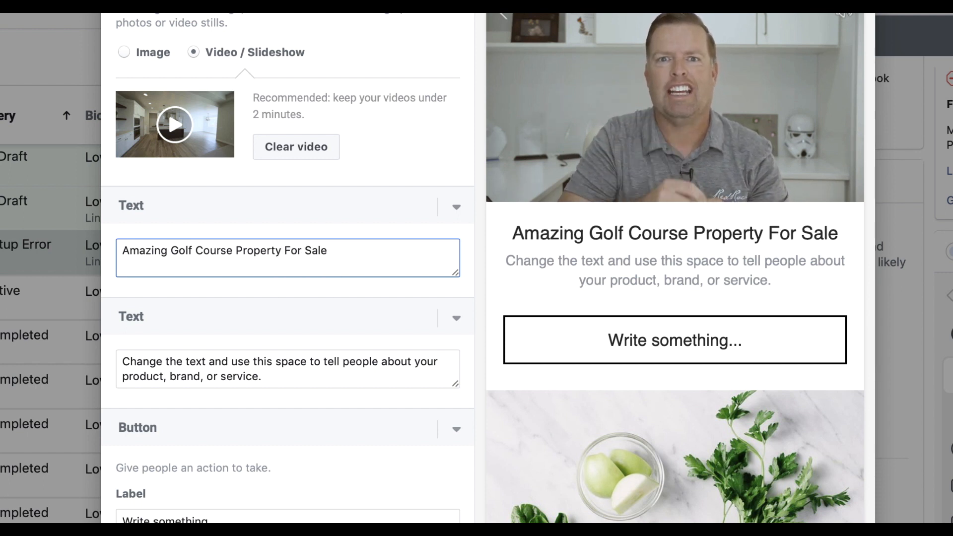
type("!")
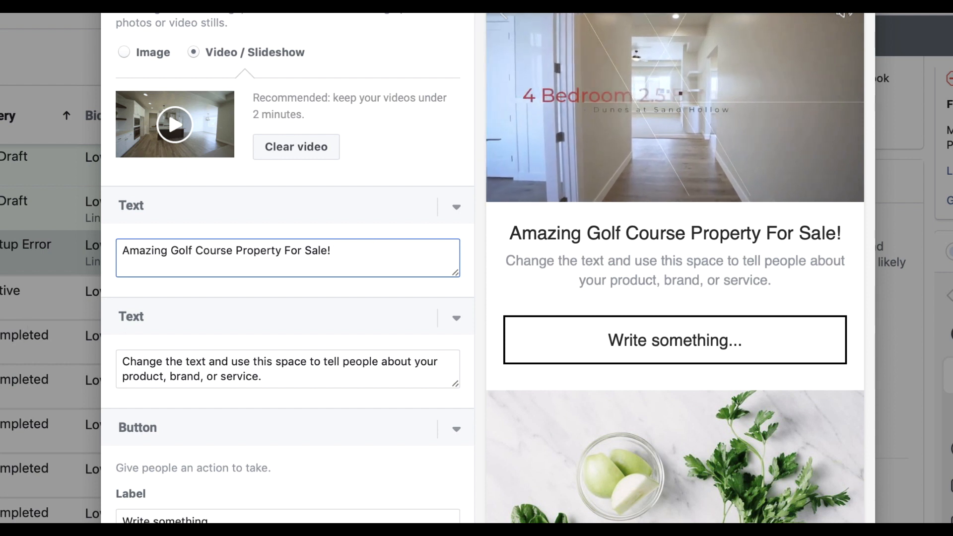
key("super+Tab")
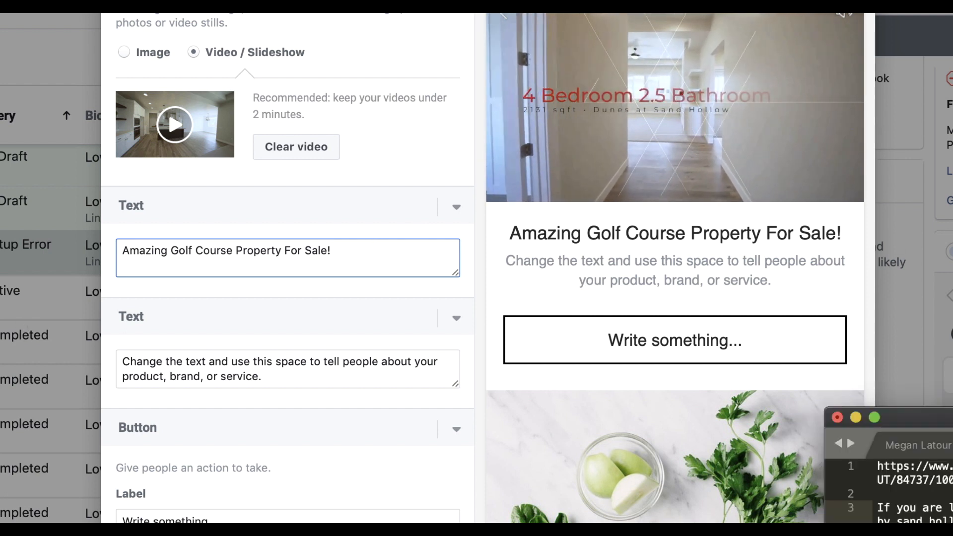
Paste the golf course listing description over the second text block's placeholder
left_click_drag(952, 417, 860, 175)
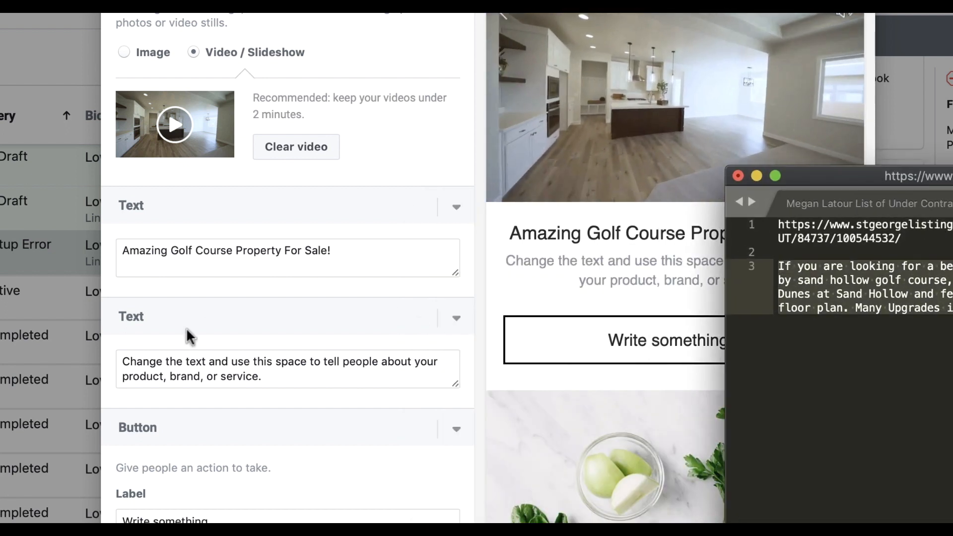
key("super+Tab")
left_click_drag(263, 376, 119, 346)
type("If you are looking for a beautifully designed custom home, and want to live by sand hollow golf course, then look no further. This home is located in The Dunes at Sand Hollow and features many upgrades and a very open and spacious floor plan. Many Upgrades in the Kitchen. This home is a must see!")
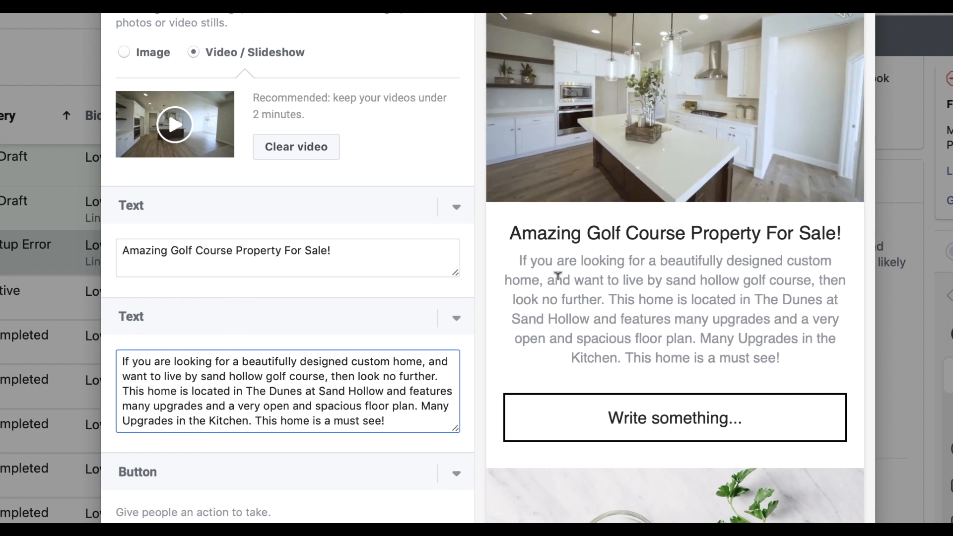
scroll(734, 313, "down", 2)
scroll(734, 313, "down", 1)
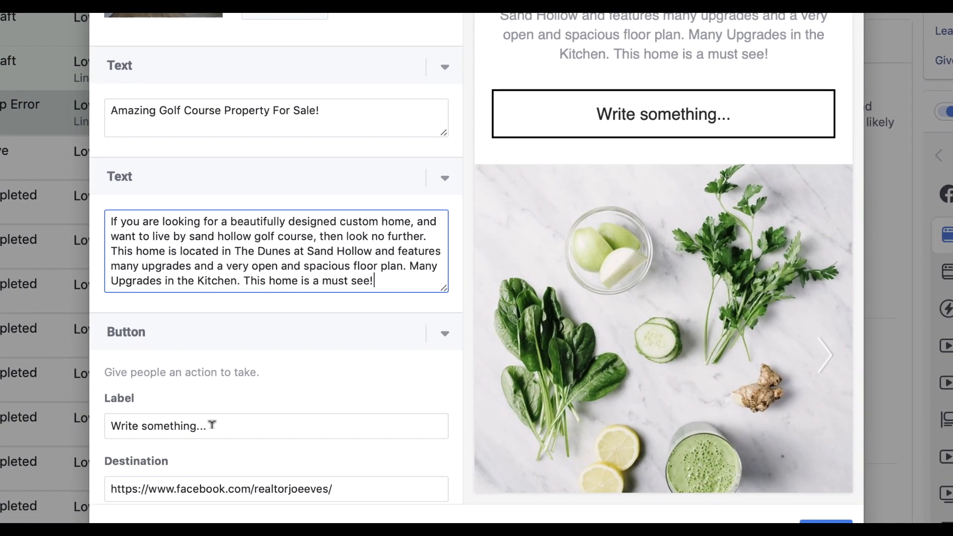
Replace the placeholder button label with '- View More Photos -'
left_click(242, 422)
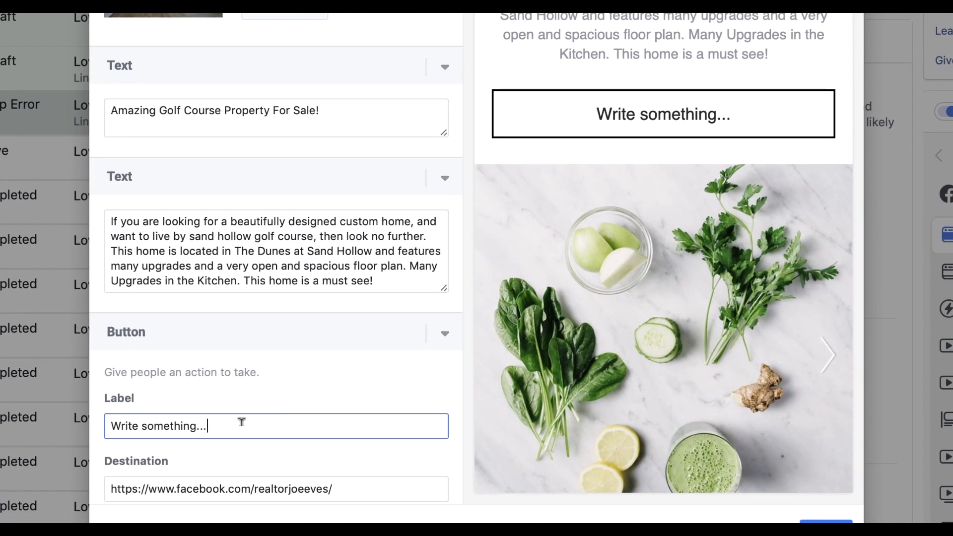
left_click_drag(242, 422, 72, 412)
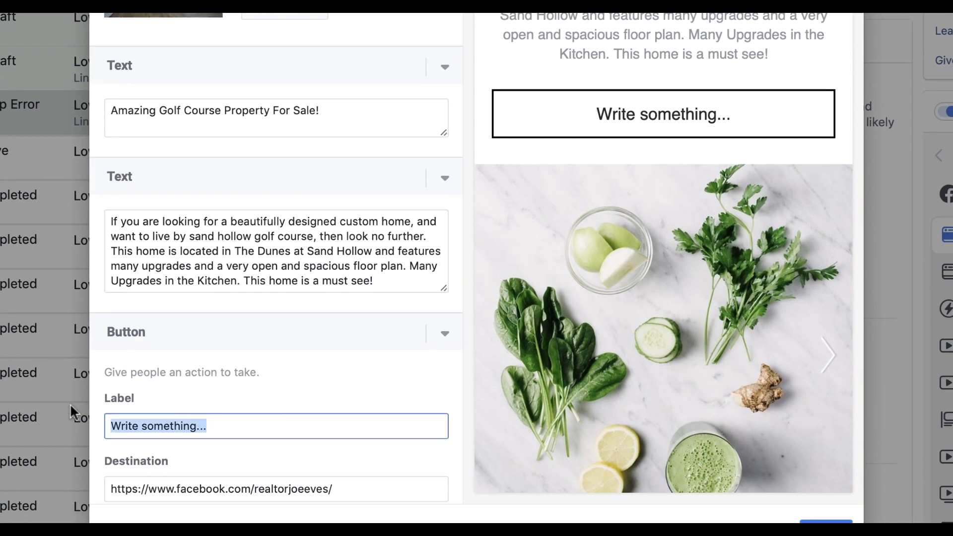
type("View")
key("BackSpace")
key("BackSpace")
key("BackSpace")
key("BackSpace")
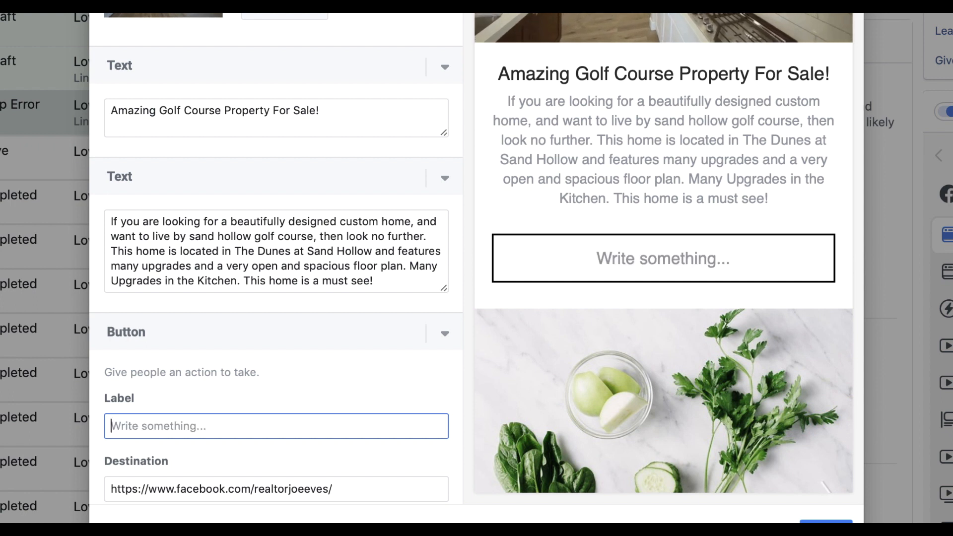
type("-")
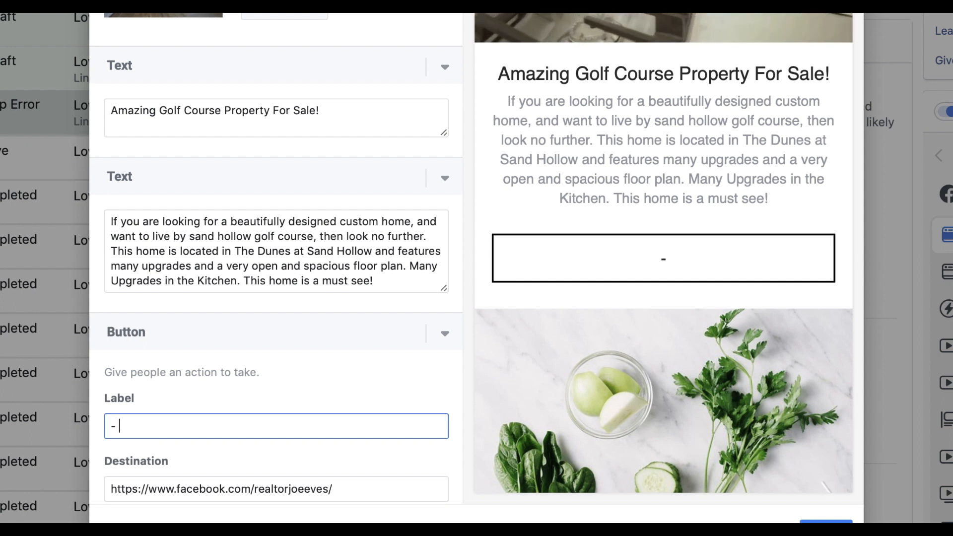
type(" View")
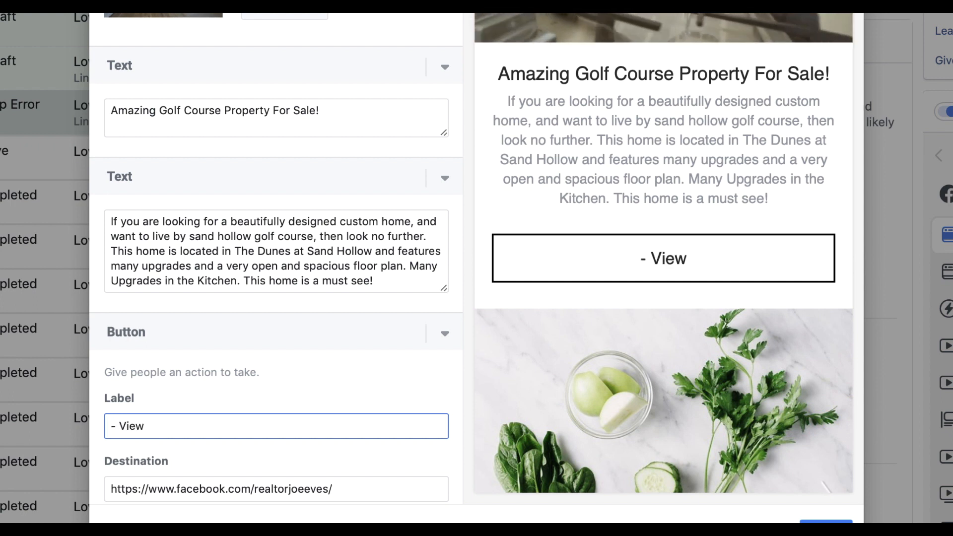
type(" More Phooto")
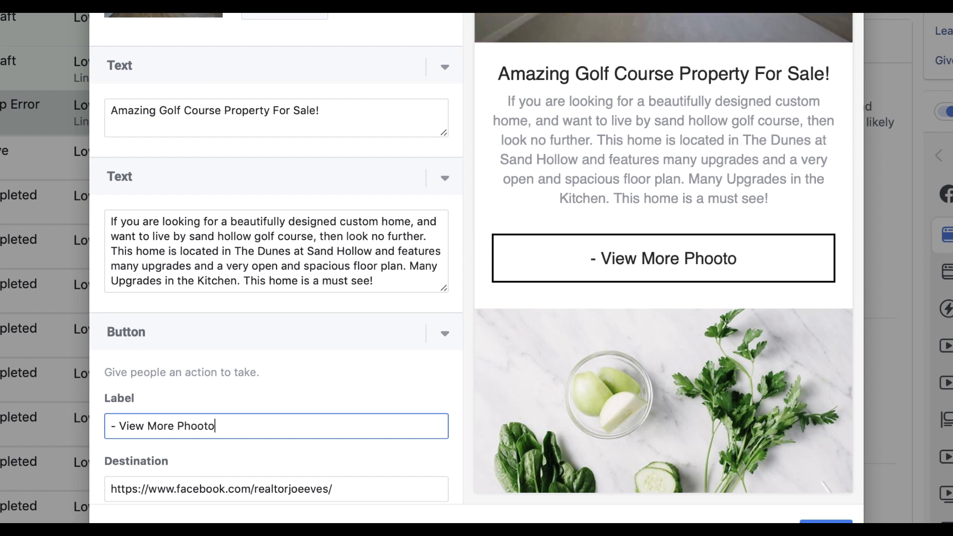
key("BackSpace")
key("BackSpace")
key("BackSpace")
type("tos and ")
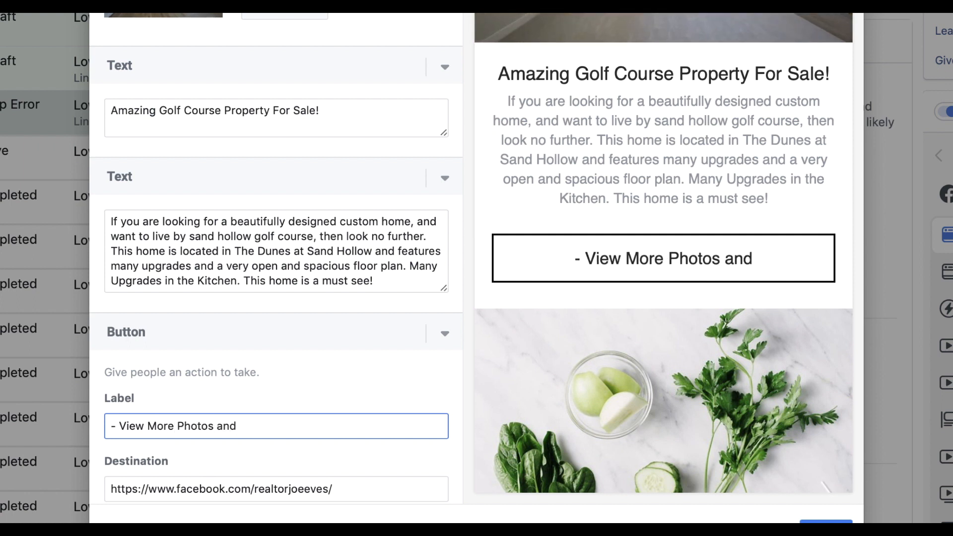
type("Video")
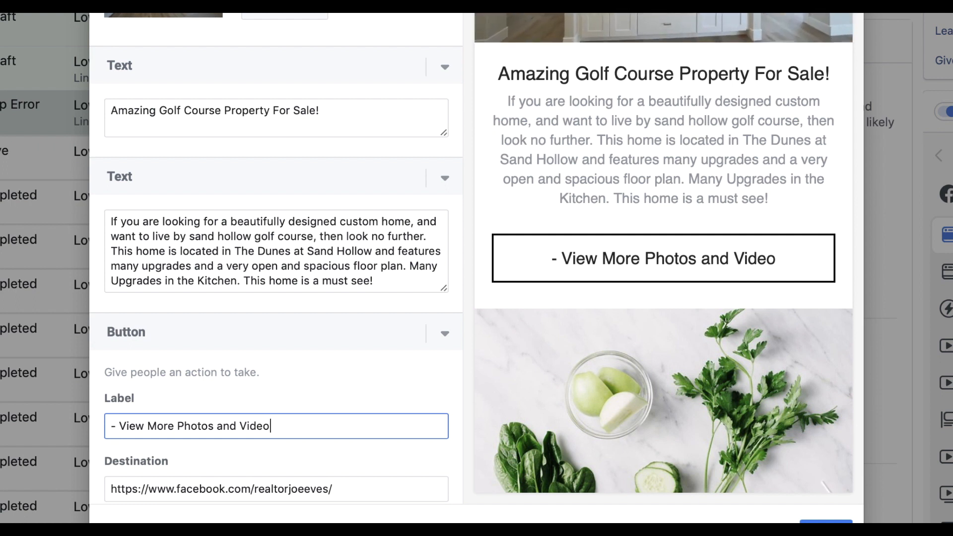
key("BackSpace")
key("BackSpace")
key("BackSpace")
key("BackSpace")
key("BackSpace")
key("BackSpace")
key("BackSpace")
key("BackSpace")
key("BackSpace")
key("BackSpace")
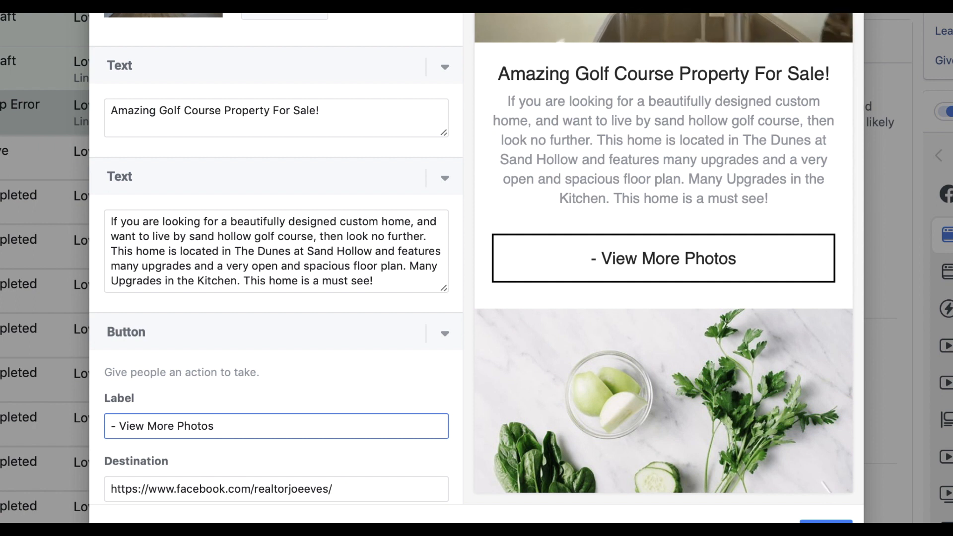
type("-")
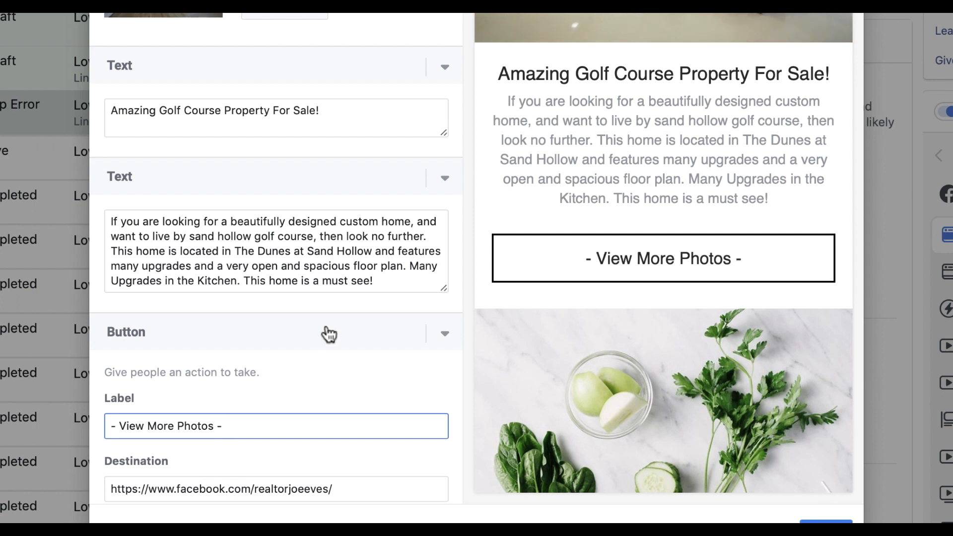
scroll(228, 387, "down", 3)
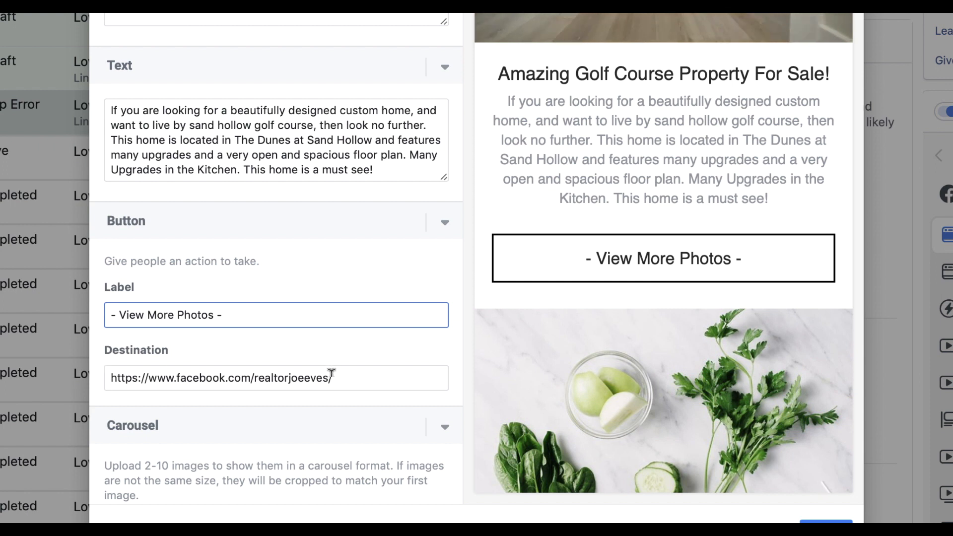
Copy the listing URL from the notes and paste it over the button's Facebook page destination
left_click(919, 534)
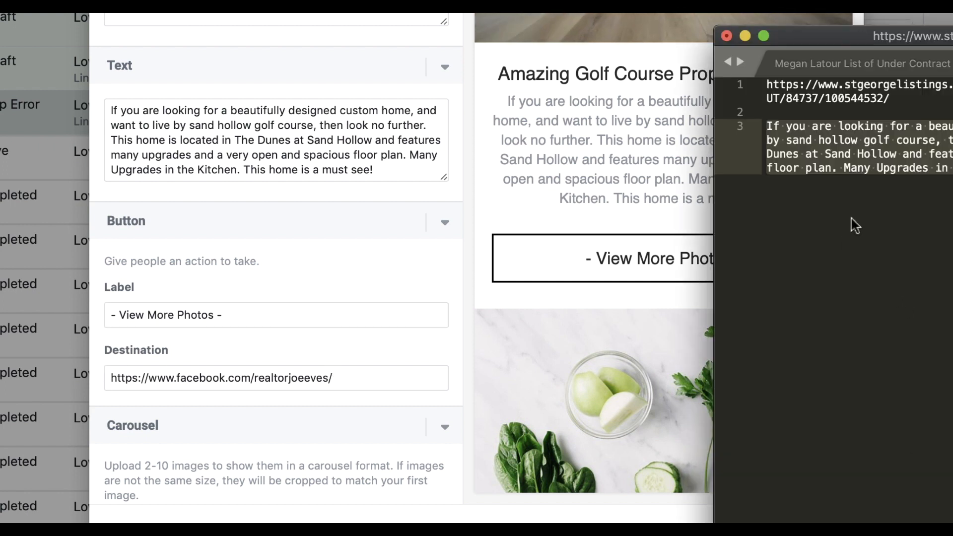
left_click_drag(891, 99, 769, 85)
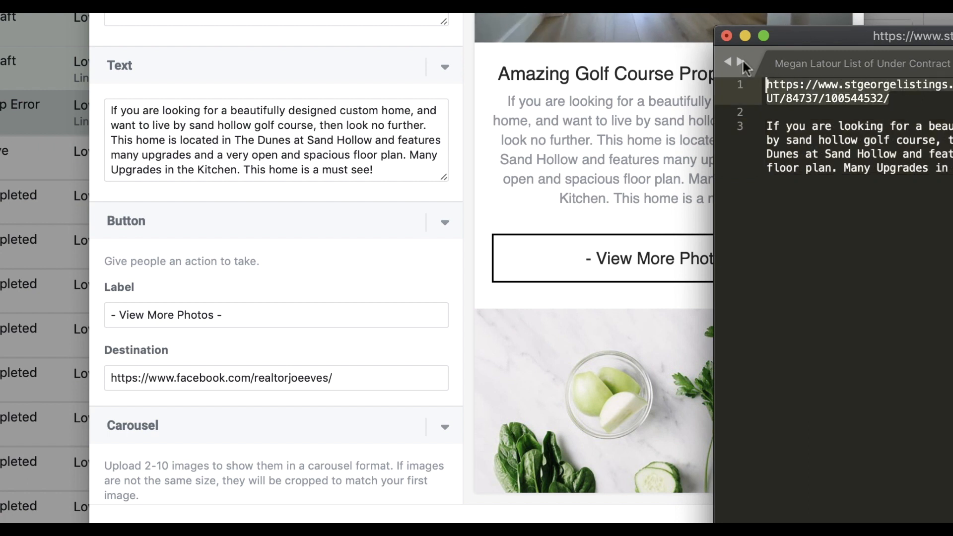
left_click(365, 371)
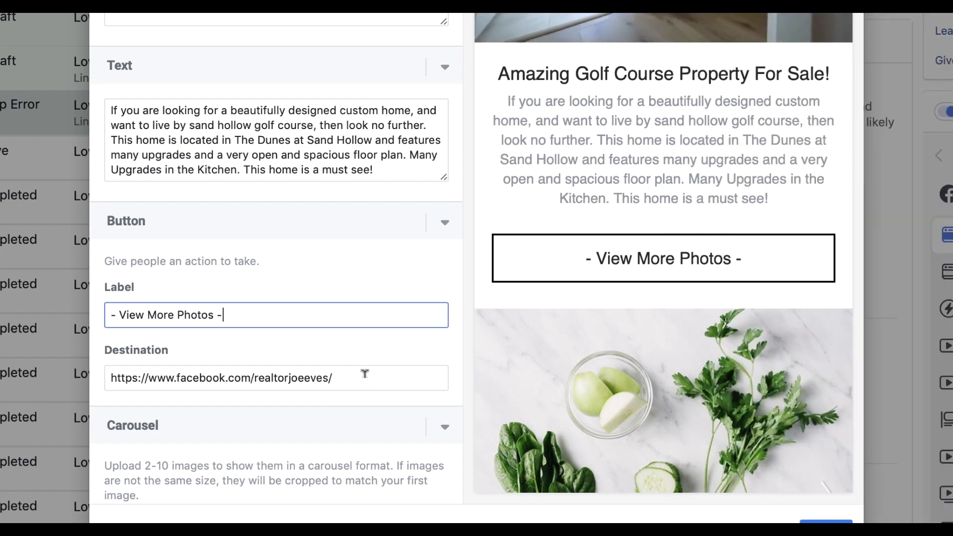
left_click_drag(362, 375, 158, 379)
key("ctrl+v")
scroll(272, 288, "down", 3)
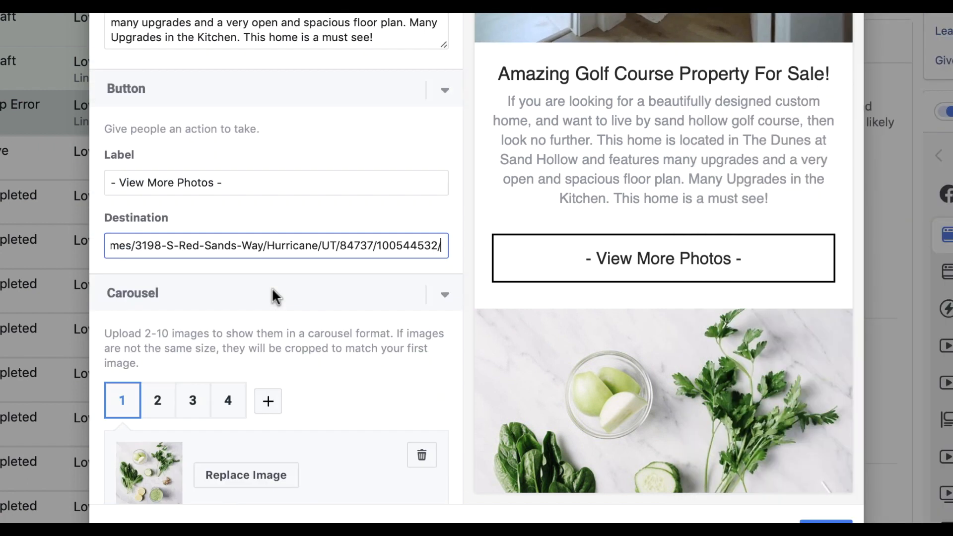
scroll(272, 288, "down", 2)
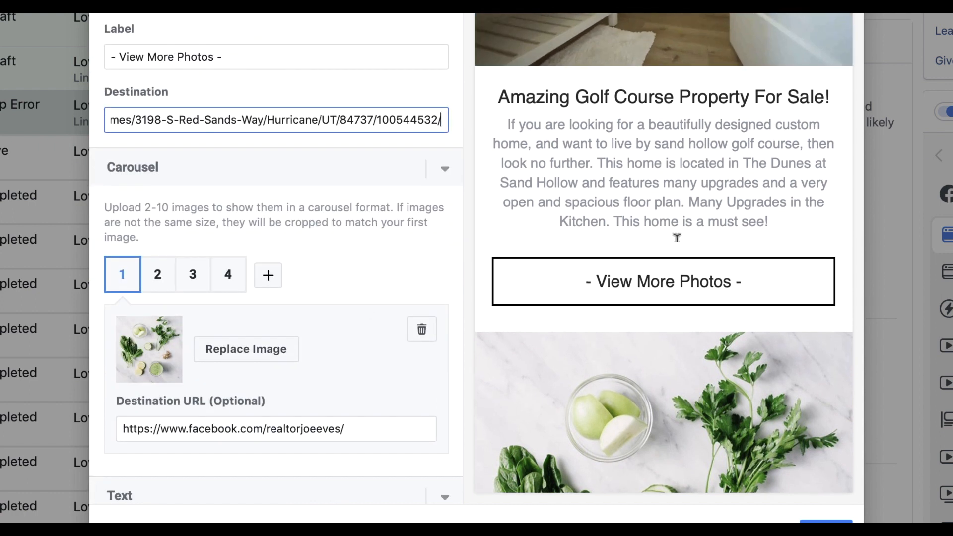
scroll(666, 149, "down", 2)
scroll(658, 66, "down", 5)
scroll(629, 59, "up", 6)
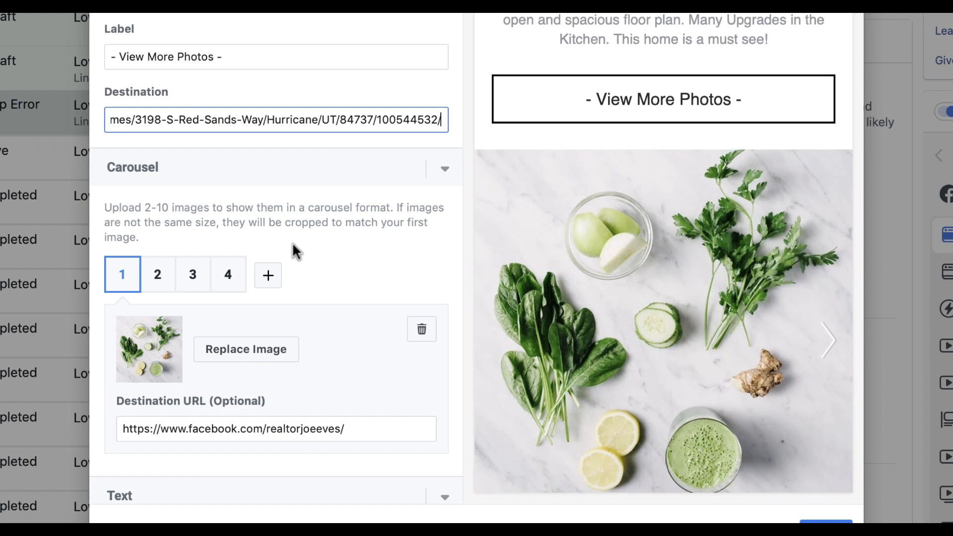
Set carousel images: house exterior on card 2, bathroom 71397973 on card 3, vanity 71846609 on card 4
left_click(237, 351)
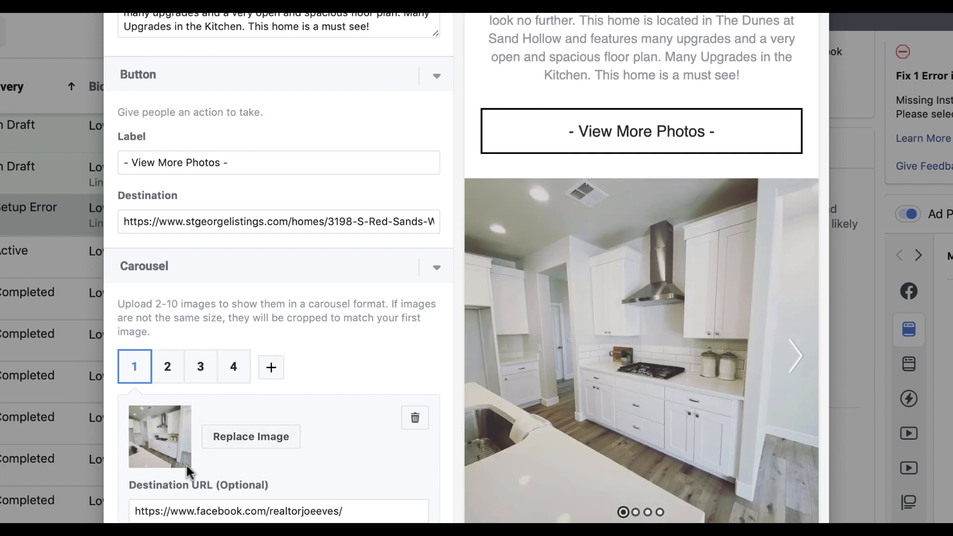
left_click(166, 369)
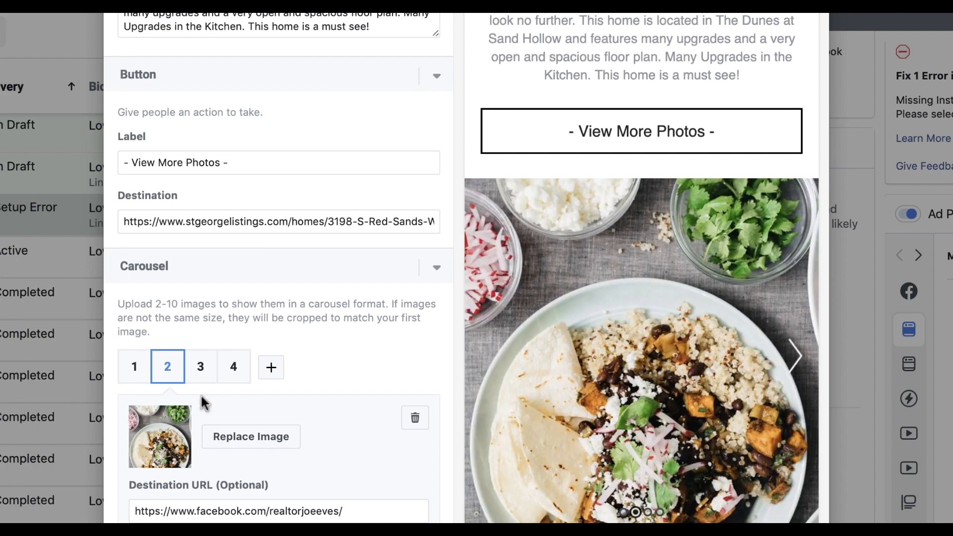
left_click(248, 438)
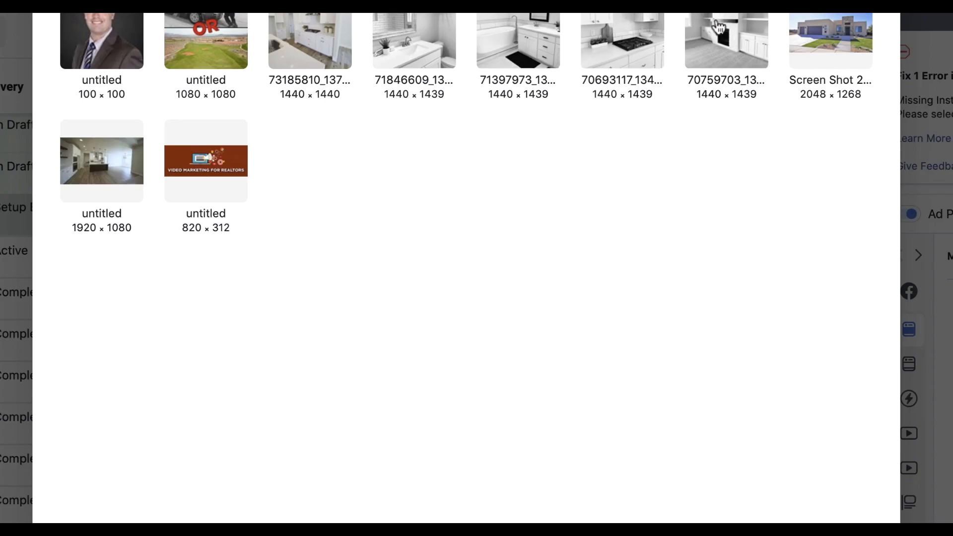
left_click(831, 26)
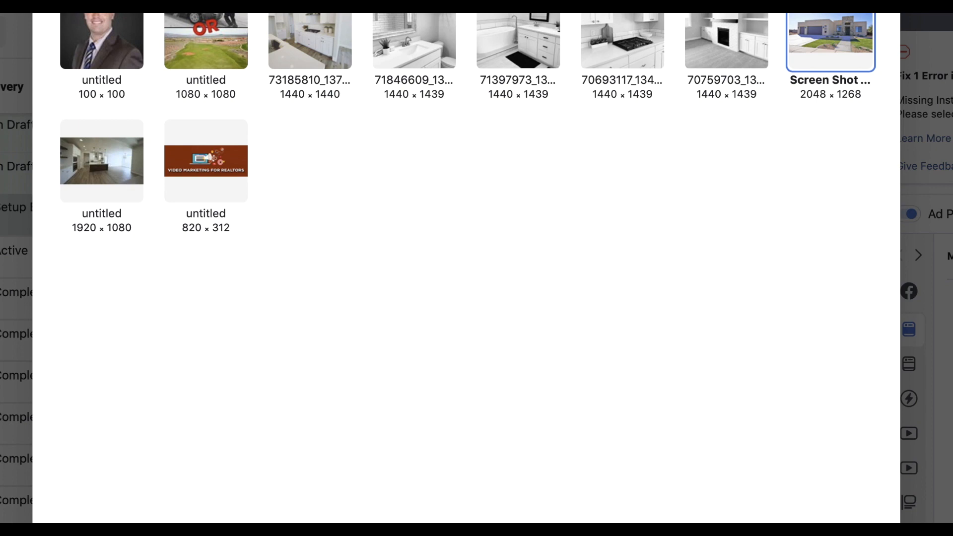
left_click(862, 521)
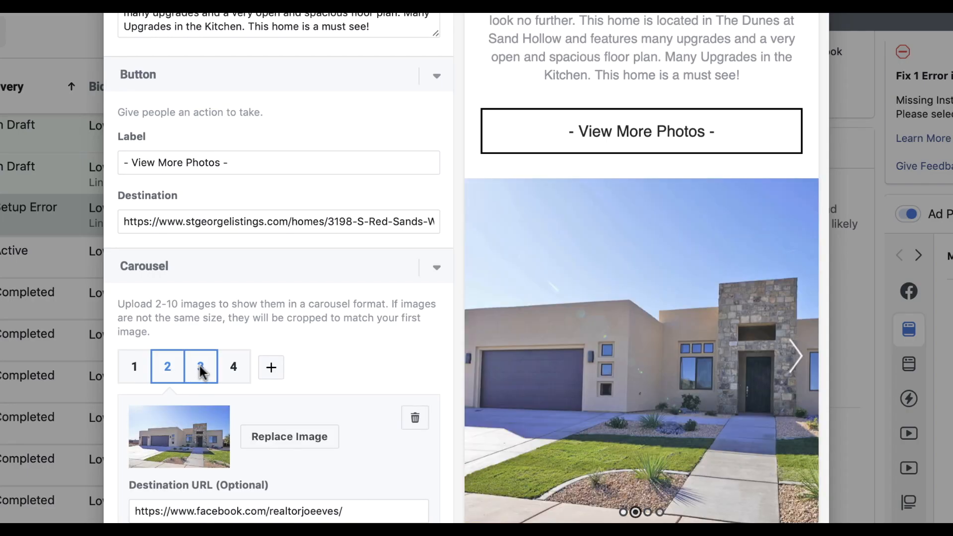
left_click(200, 372)
left_click(238, 444)
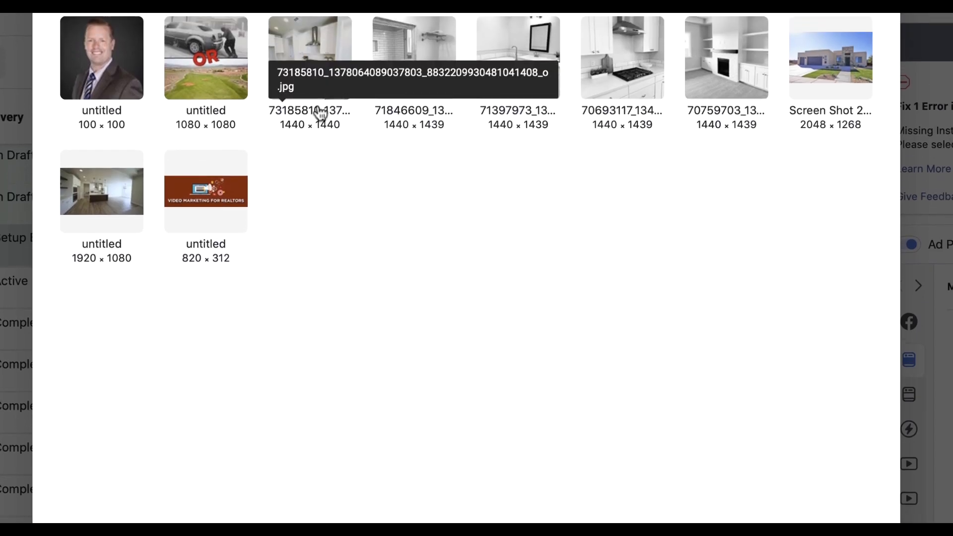
left_click(529, 61)
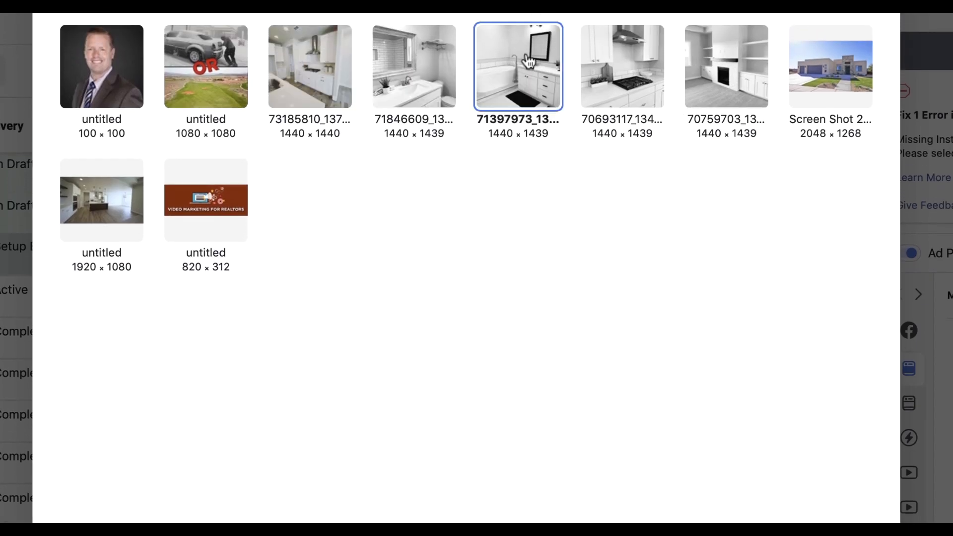
left_click(862, 534)
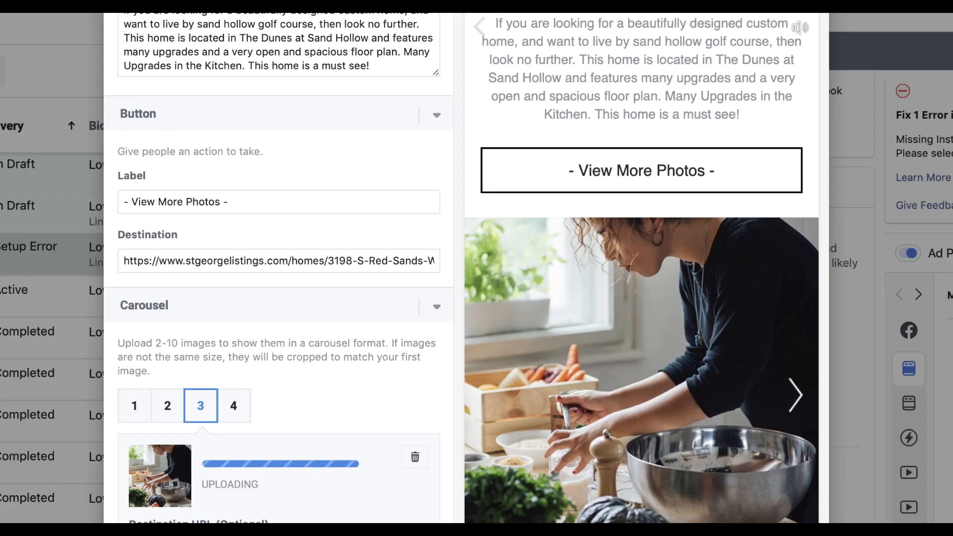
left_click(234, 405)
left_click(243, 478)
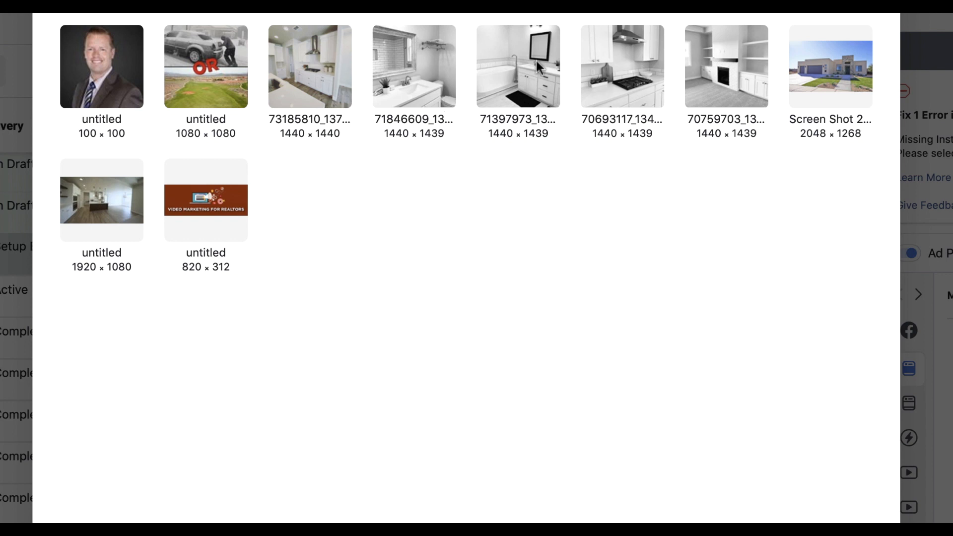
left_click(412, 68)
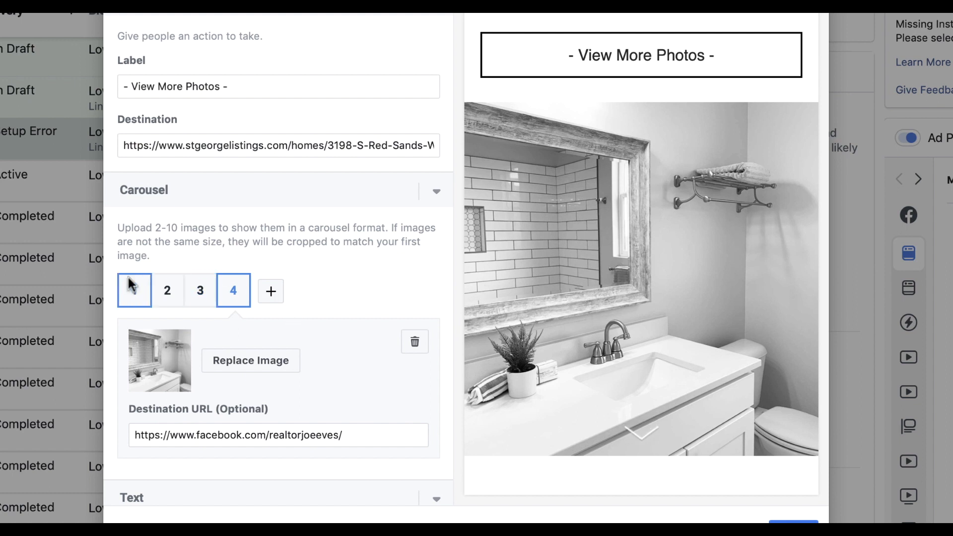
Paste the stgeorgelistings.com listing URL as card 4's destination
scroll(588, 270, "down", 2)
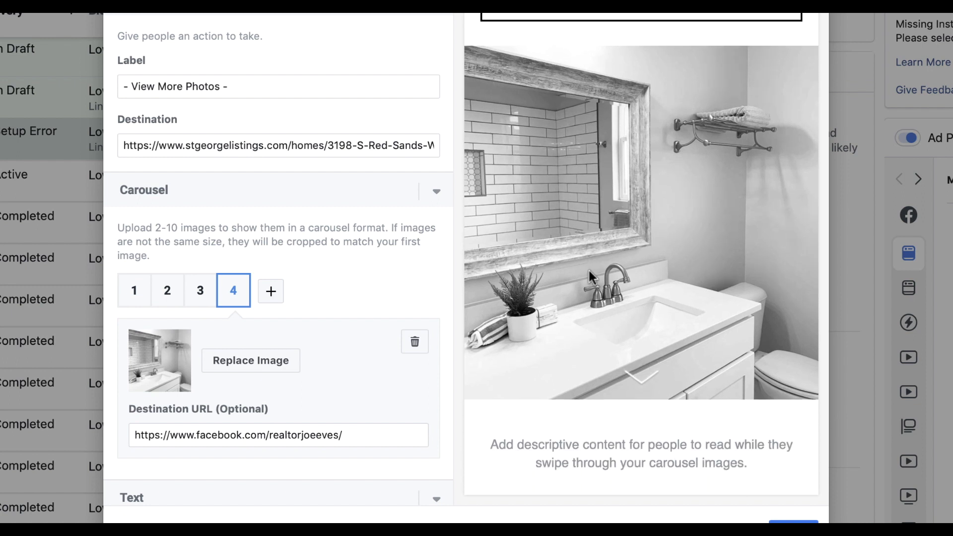
scroll(588, 271, "down", 3)
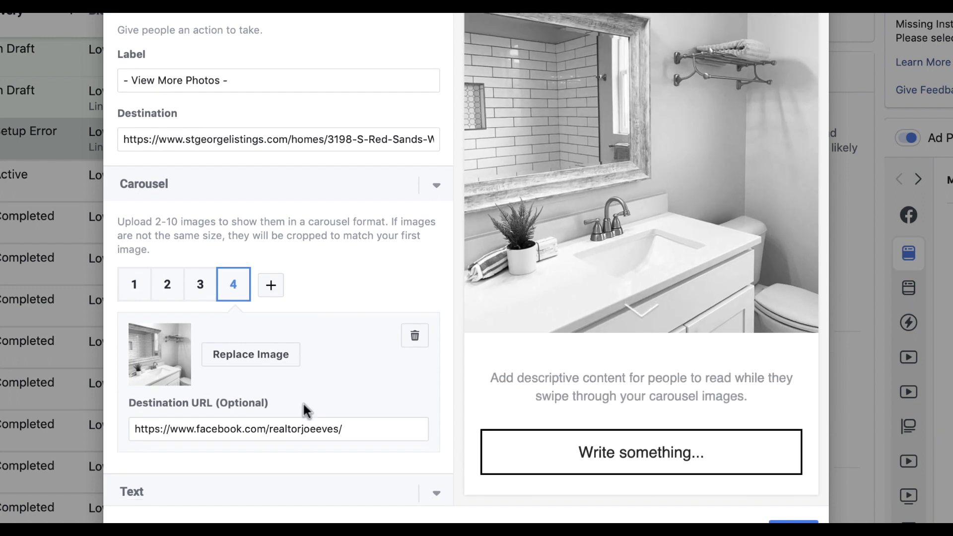
scroll(305, 409, "down", 3)
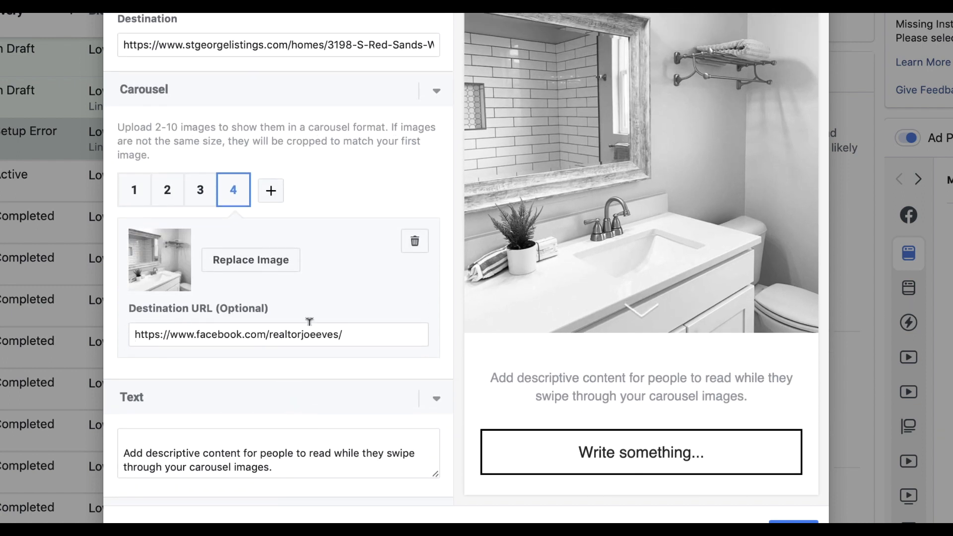
left_click_drag(383, 329, 123, 318)
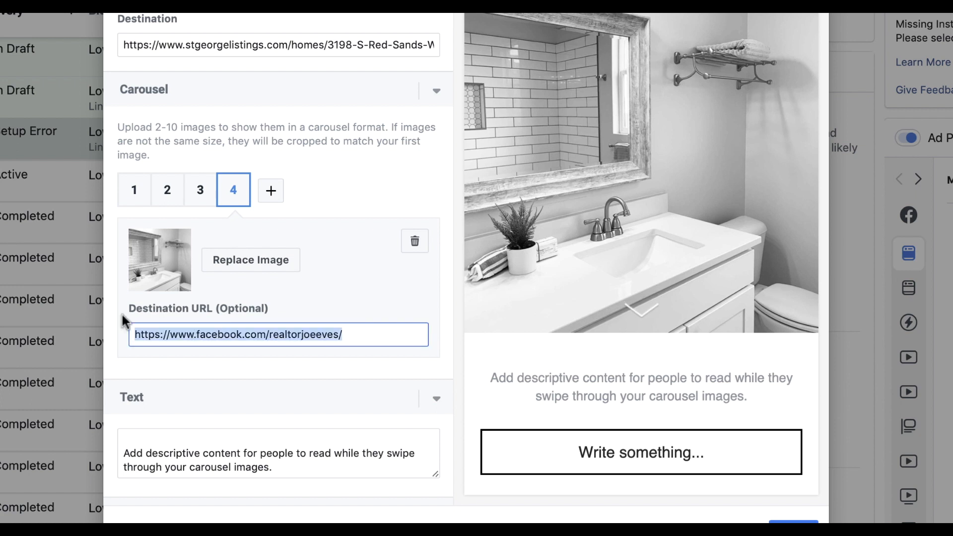
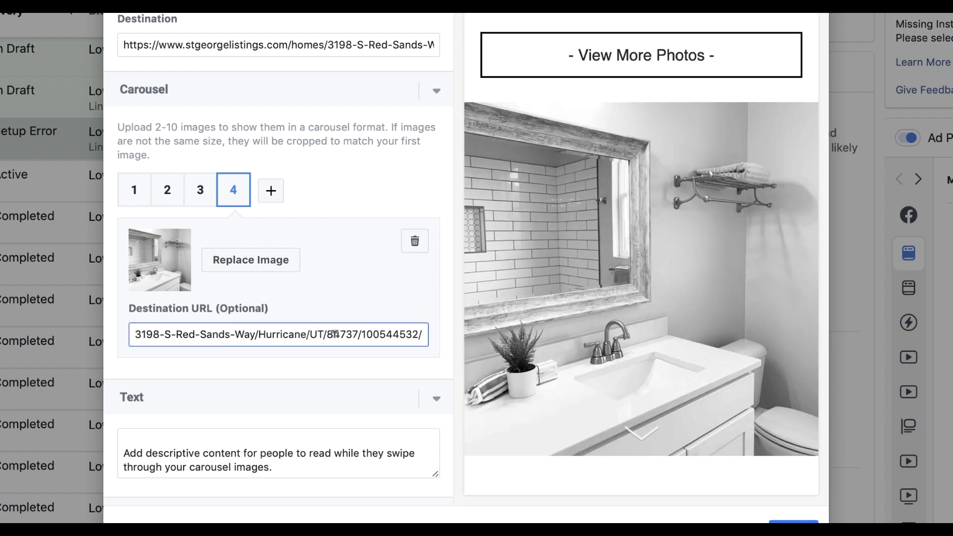
scroll(610, 147, "down", 4)
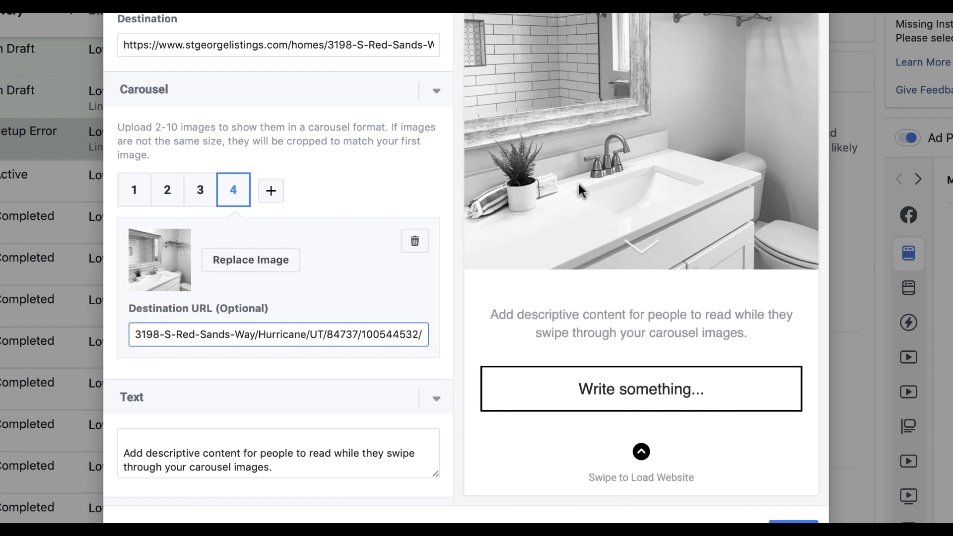
scroll(546, 197, "up", 1)
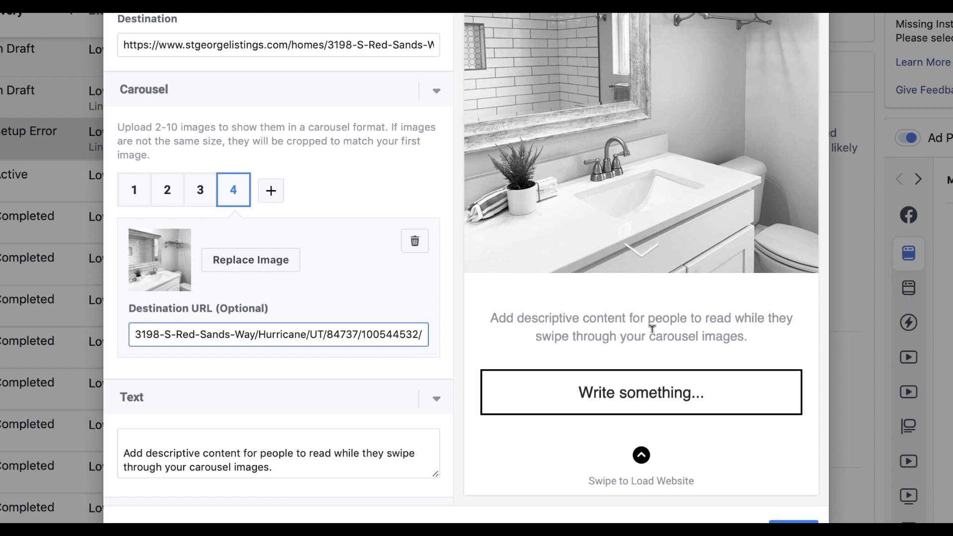
Replace the carousel text with 'This home features many upgrades and is turn key. Perfect for a second home in beautiful Southern Utah.'
triple_click(259, 466)
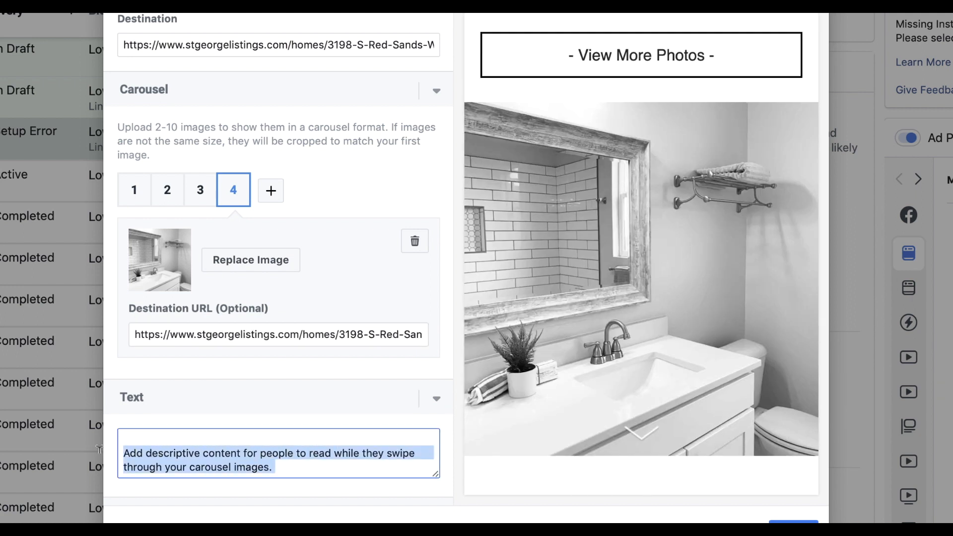
scroll(650, 302, "up", 1)
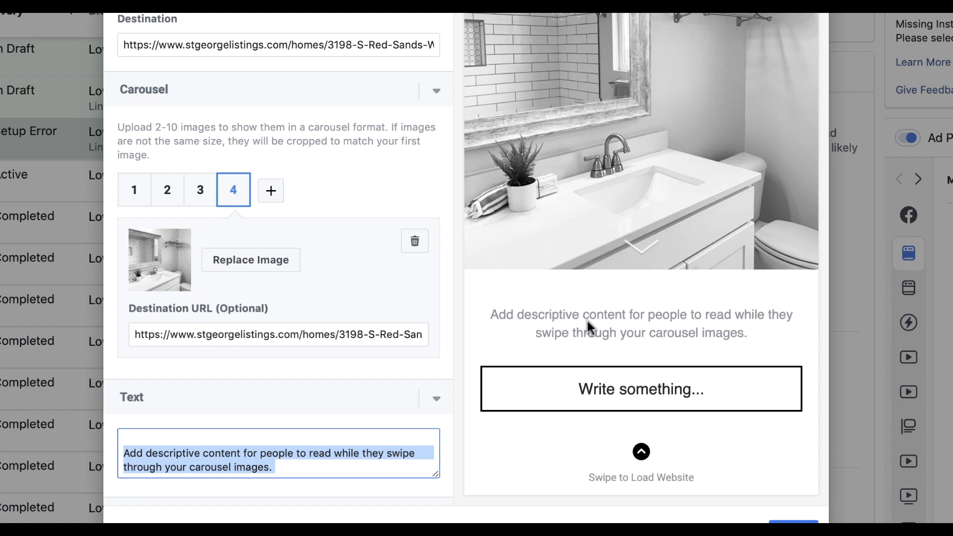
type("This ")
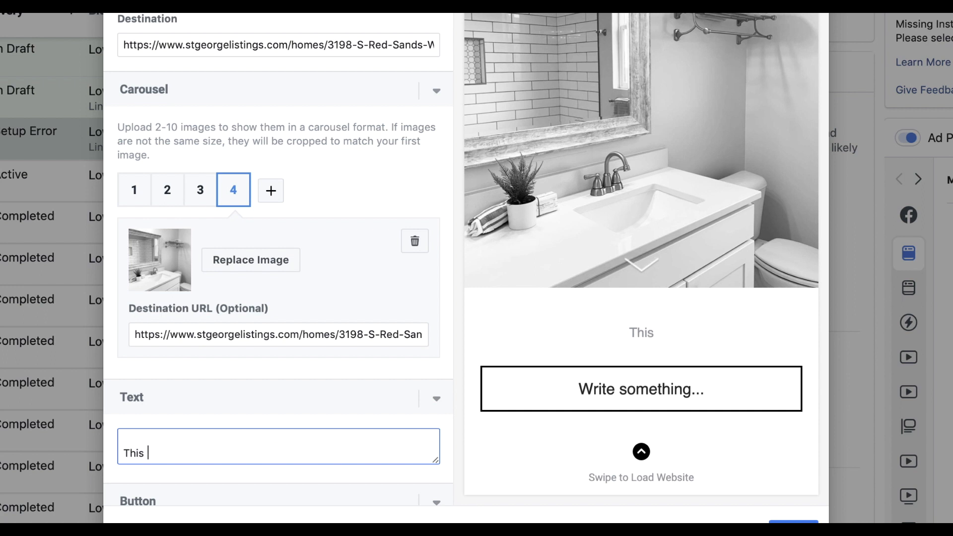
type("home feat")
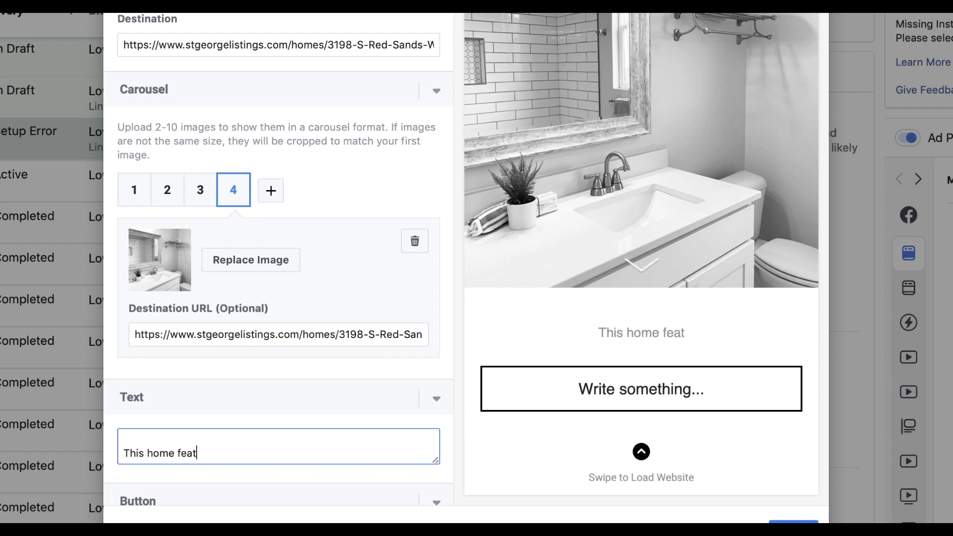
type("ures many upgrade")
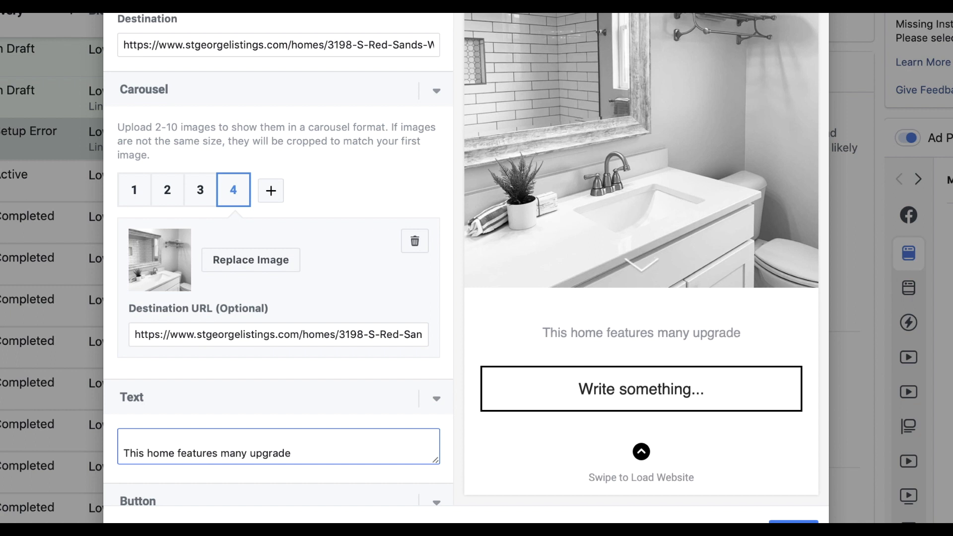
type("s and i")
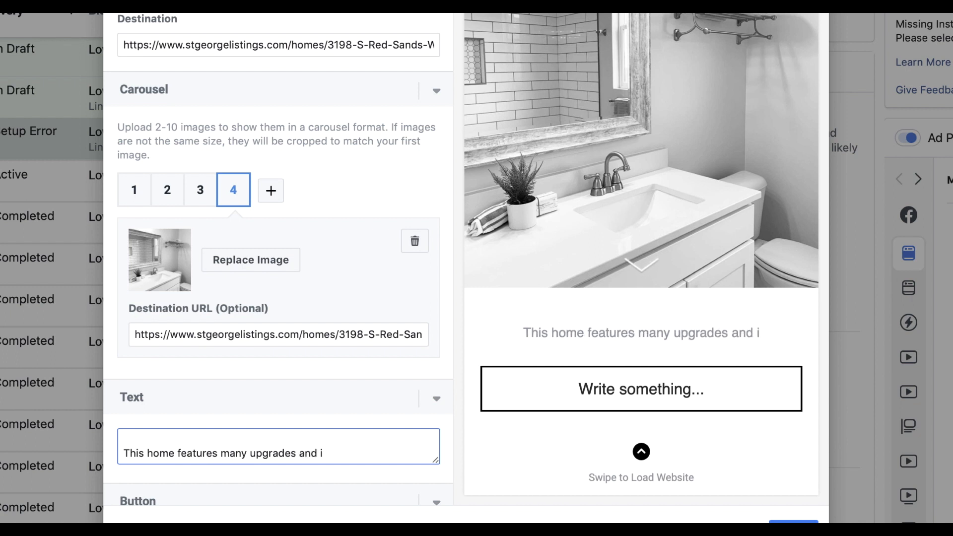
type("s turn")
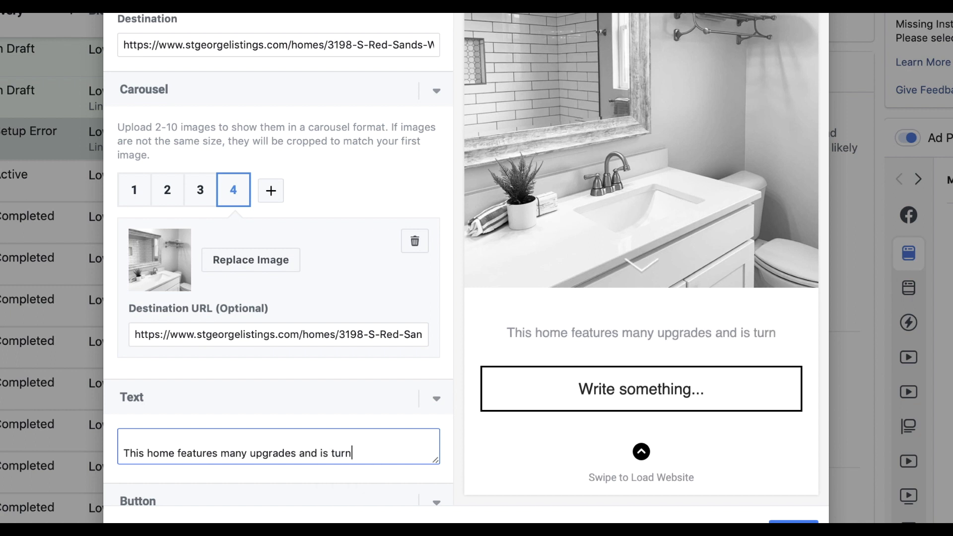
type(" key.")
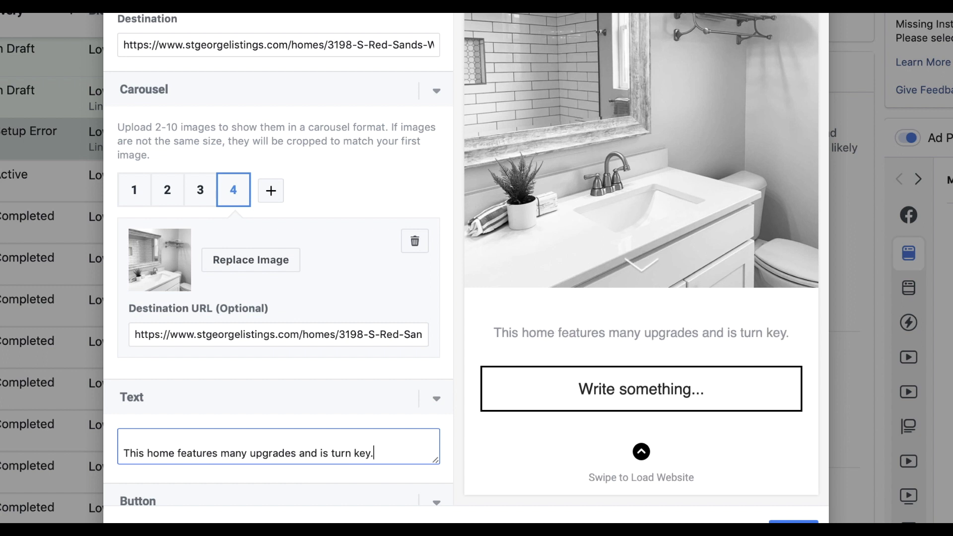
type(" Perfect for a second home")
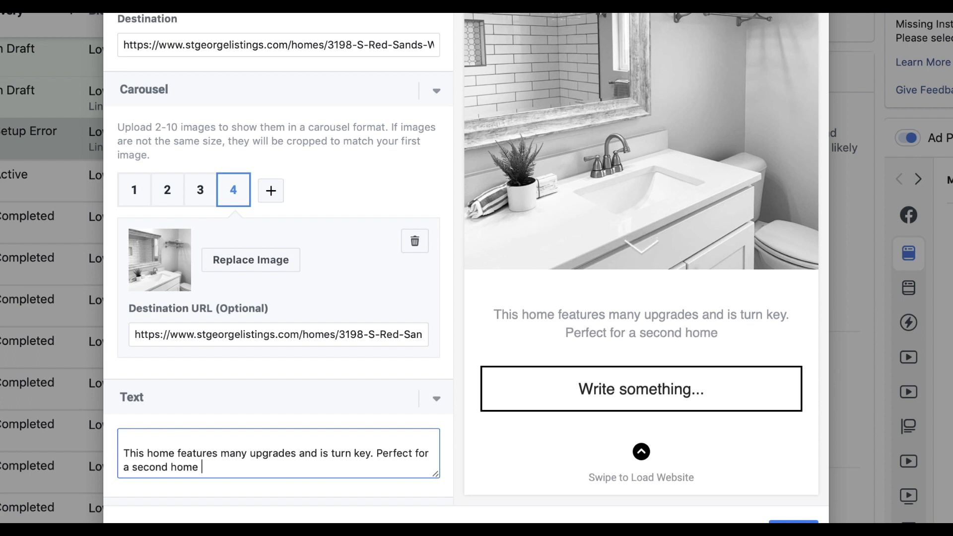
type("in the")
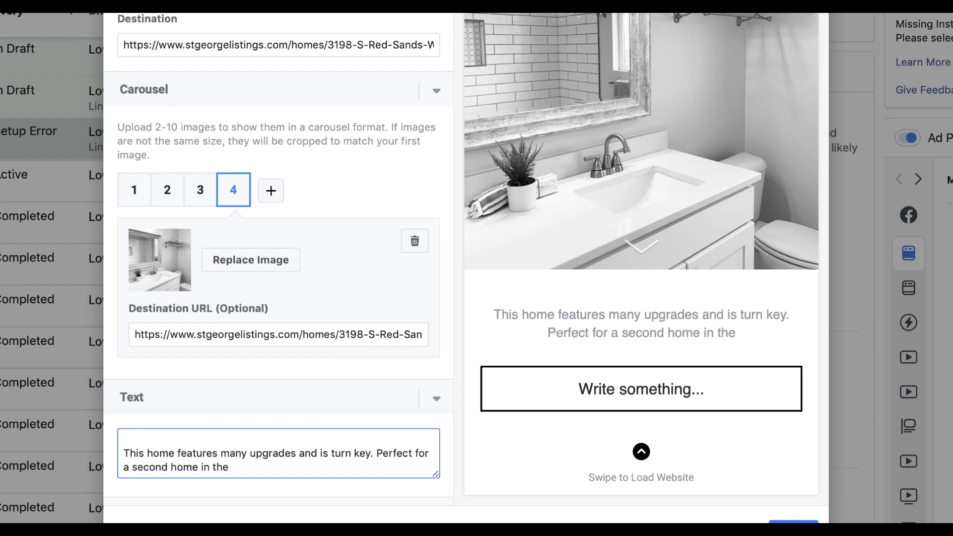
key("BackSpace")
key("BackSpace")
key("BackSpace")
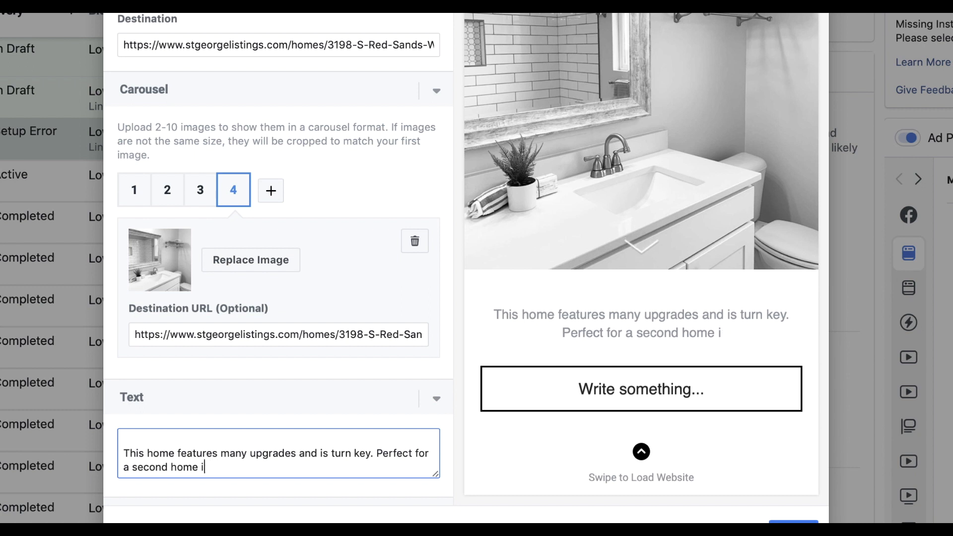
type("be")
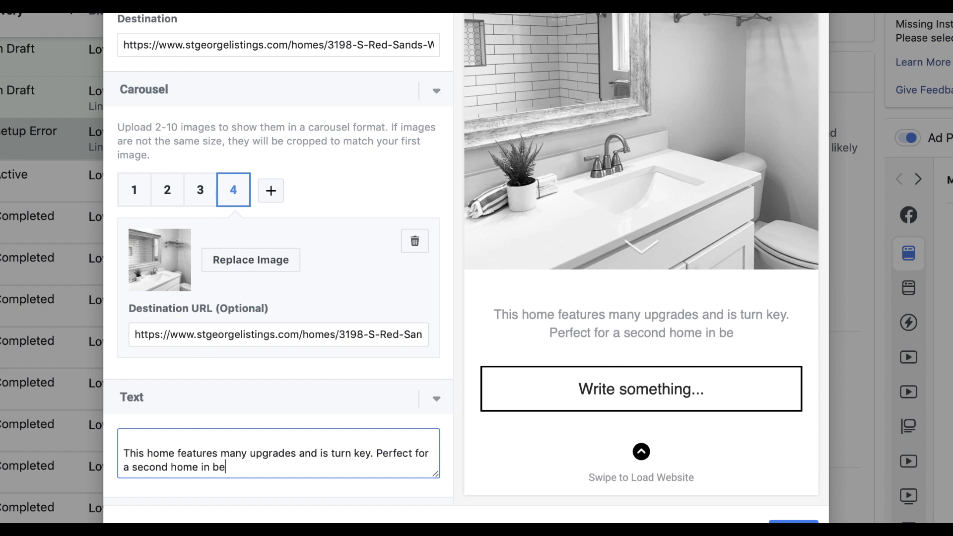
type("autiful St")
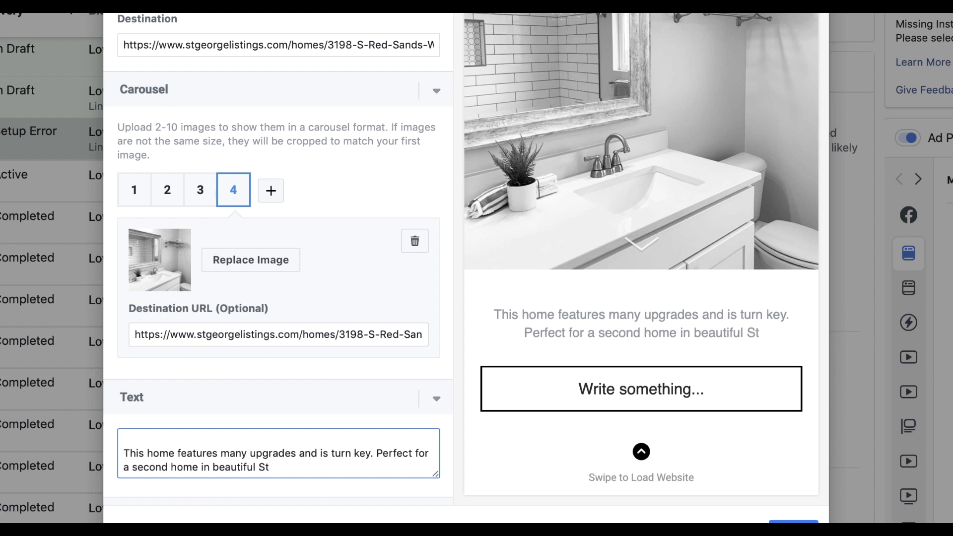
key("BackSpace")
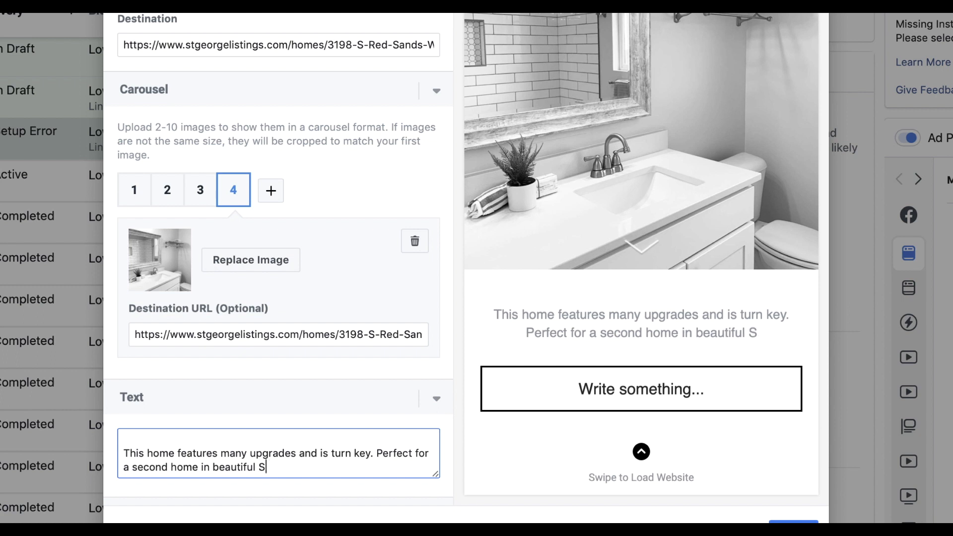
type("outhern ")
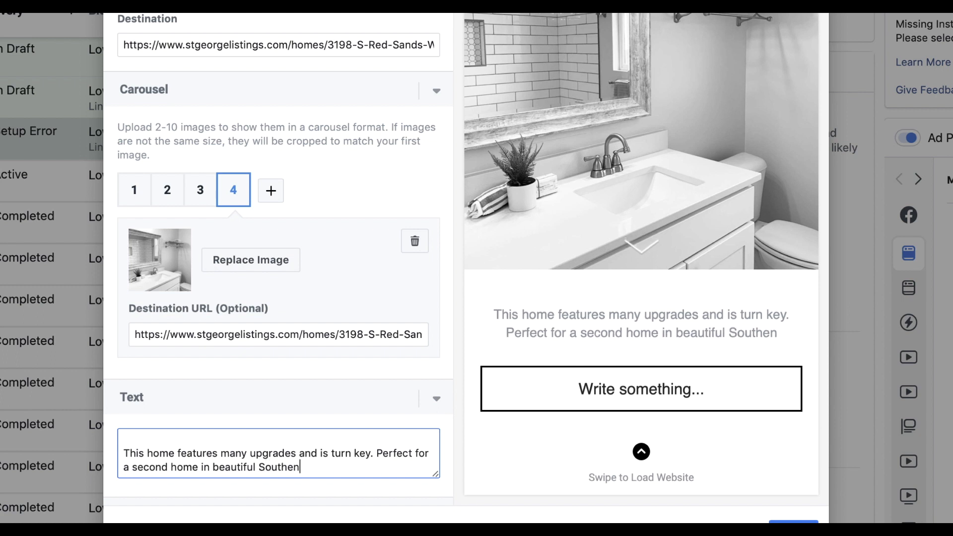
type("Utah.")
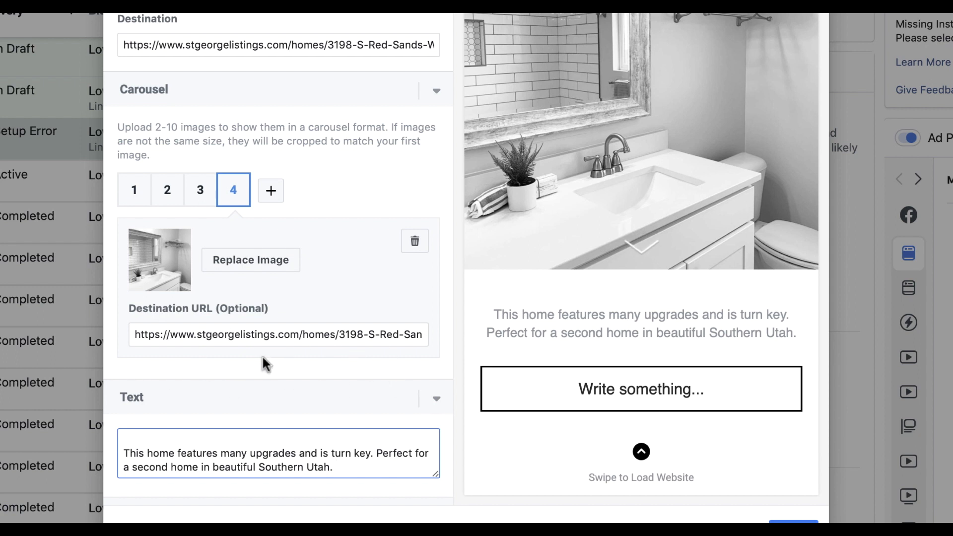
scroll(176, 383, "down", 3)
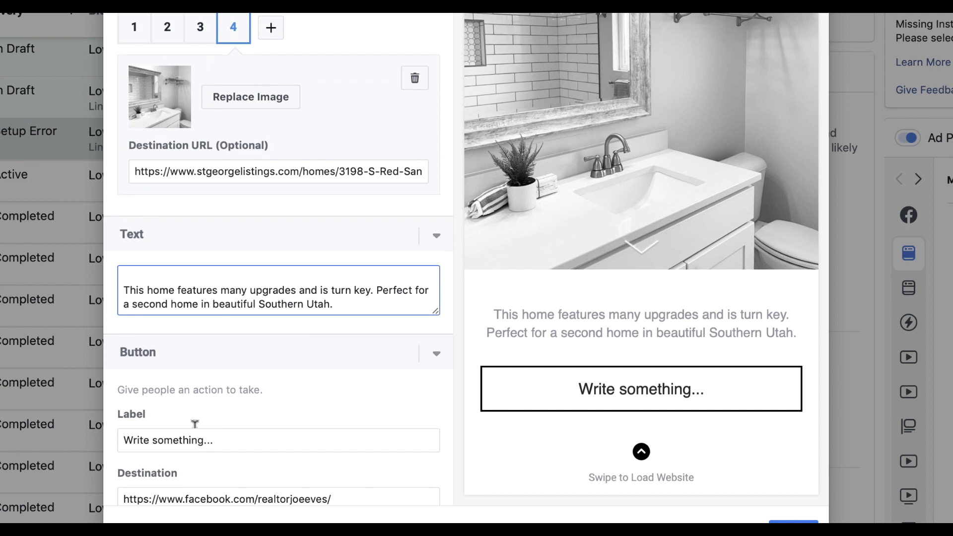
Set card 4's button label to 'Learn More'
left_click_drag(241, 435, 124, 433)
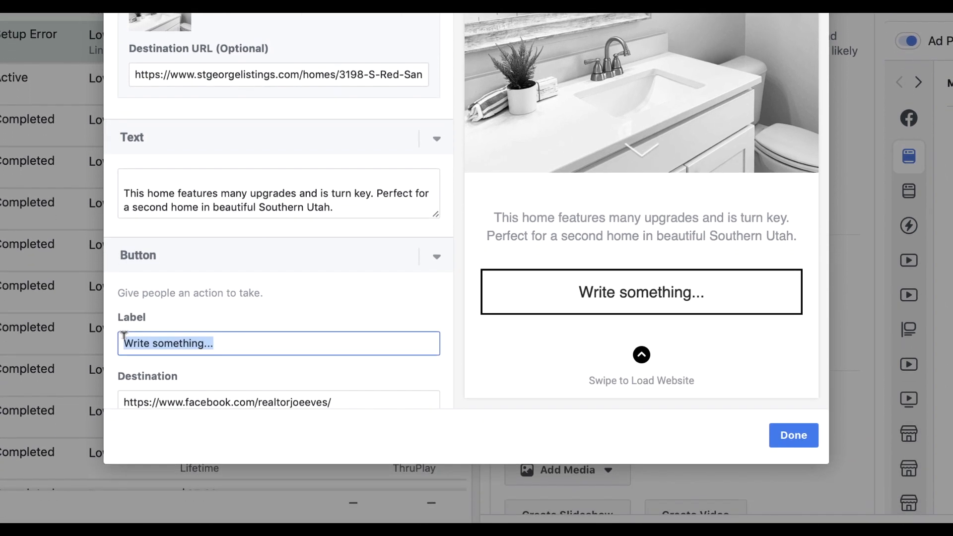
type("Vie")
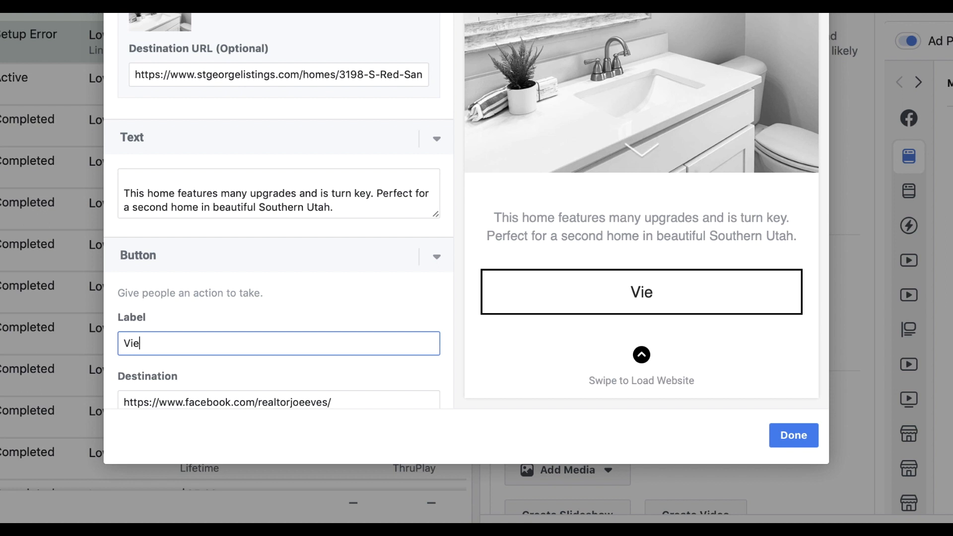
type("w more")
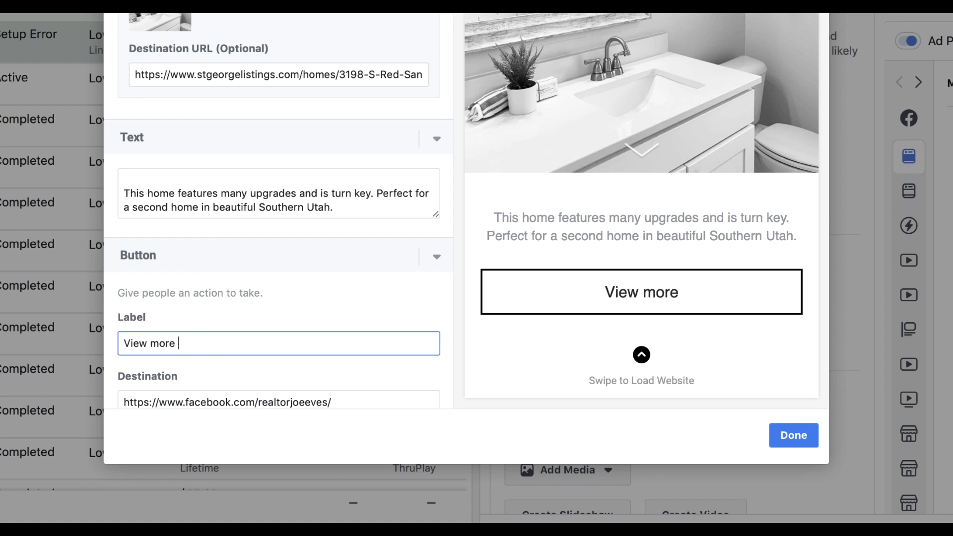
key("BackSpace")
key("BackSpace")
key("BackSpace")
key("BackSpace")
key("BackSpace")
key("BackSpace")
key("BackSpace")
key("BackSpace")
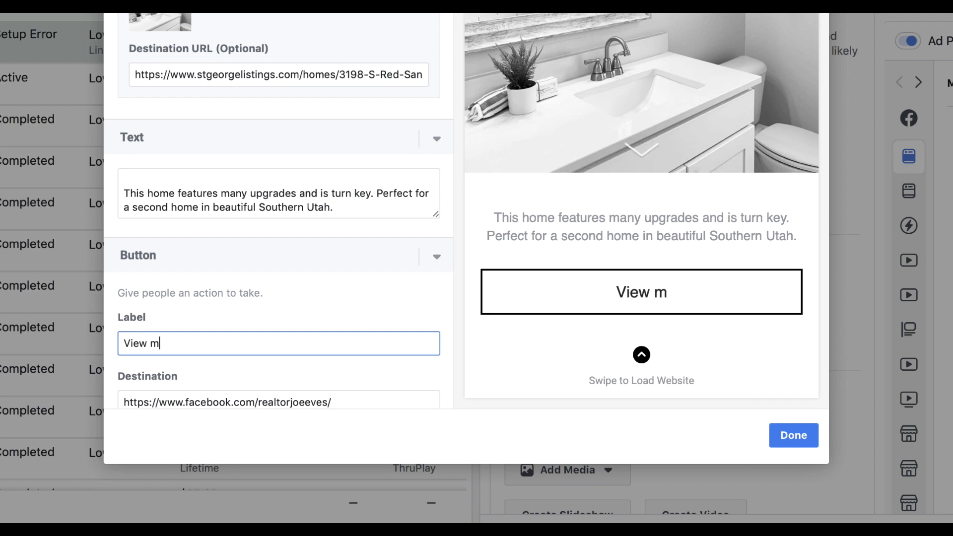
key("BackSpace")
type("Learn More")
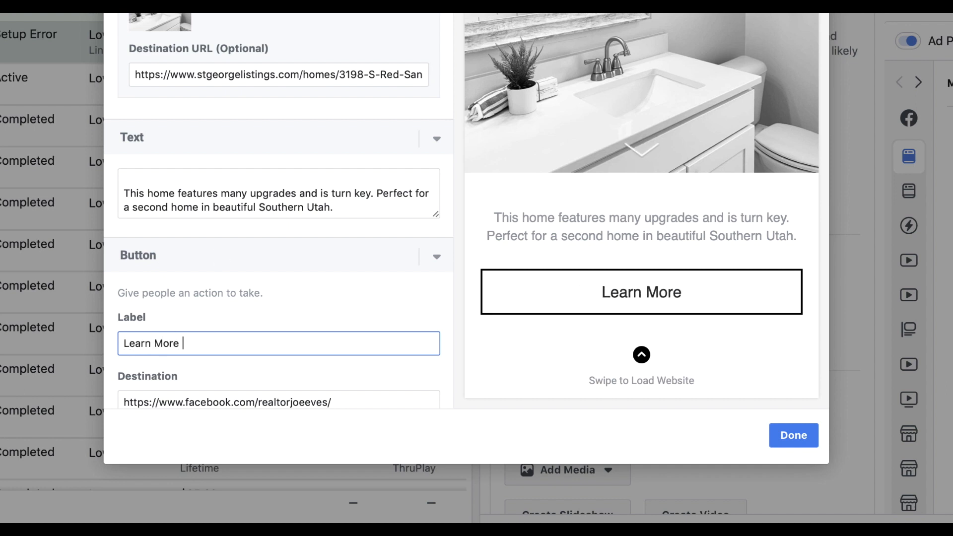
type("Sw")
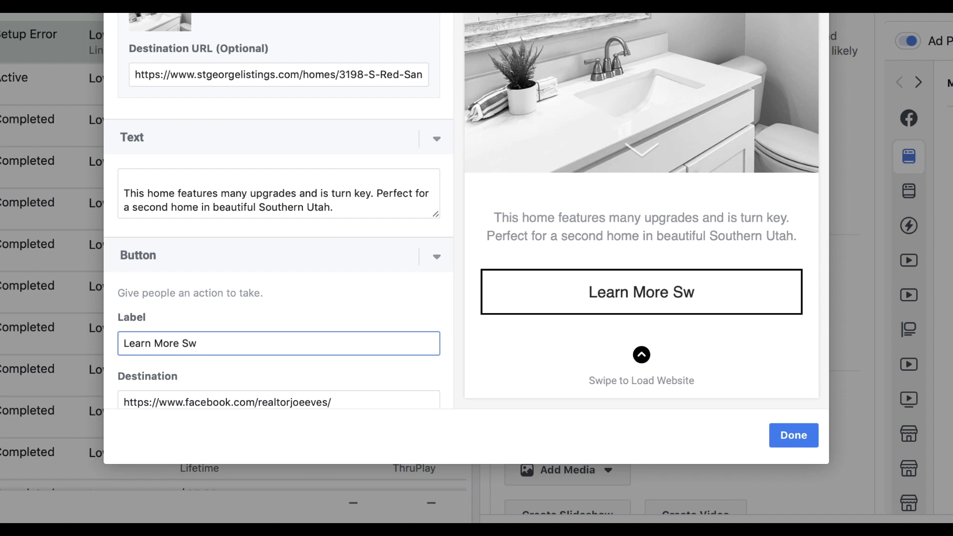
key("BackSpace")
key("BackSpace")
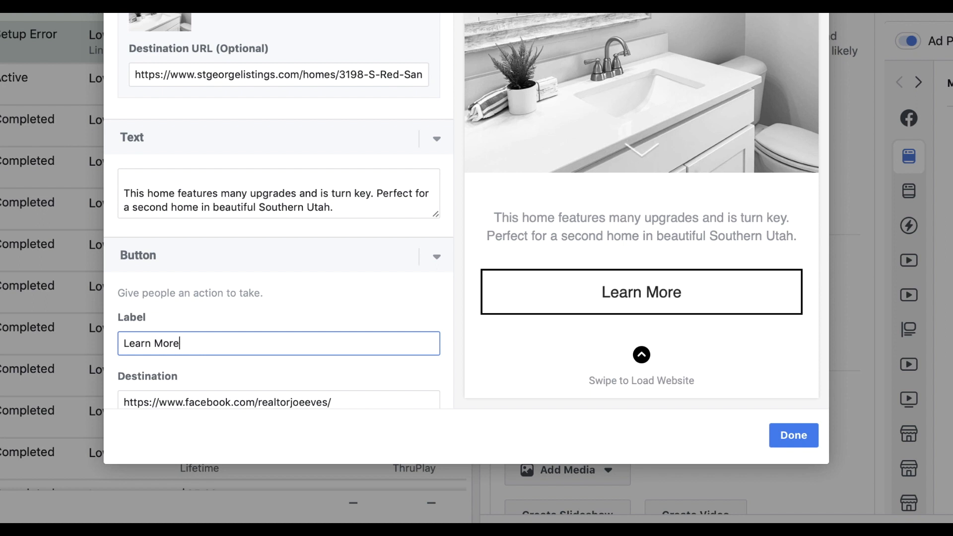
scroll(270, 145, "down", 1)
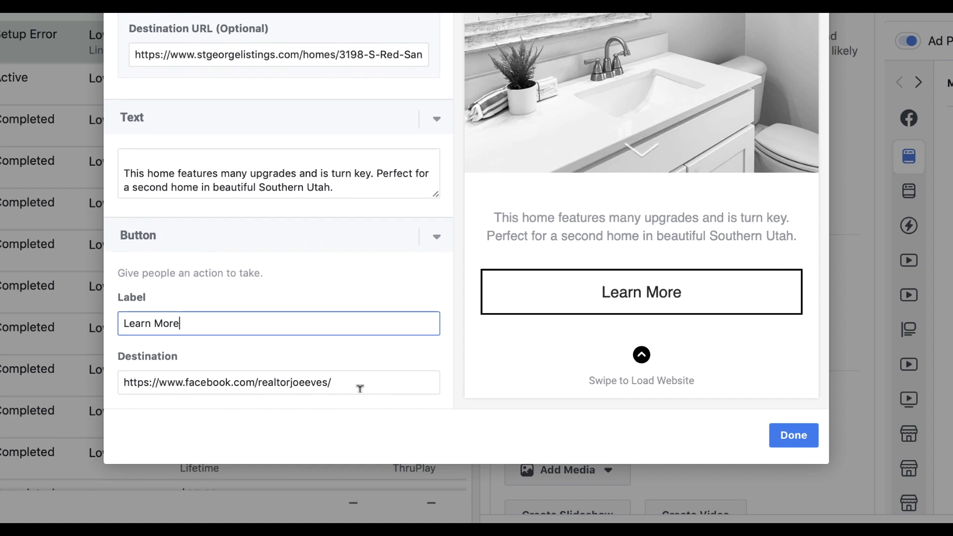
key("Tab")
key("ctrl+v")
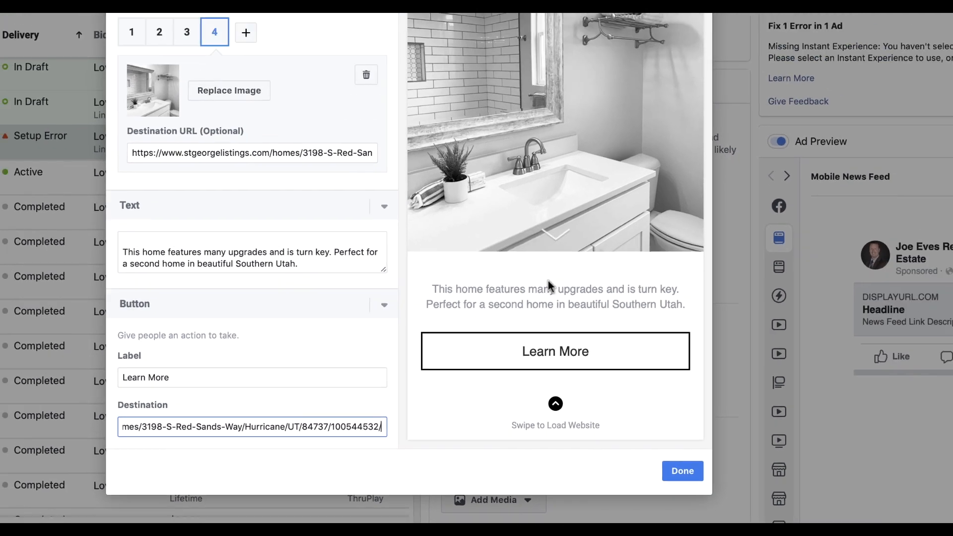
scroll(626, 191, "up", 6)
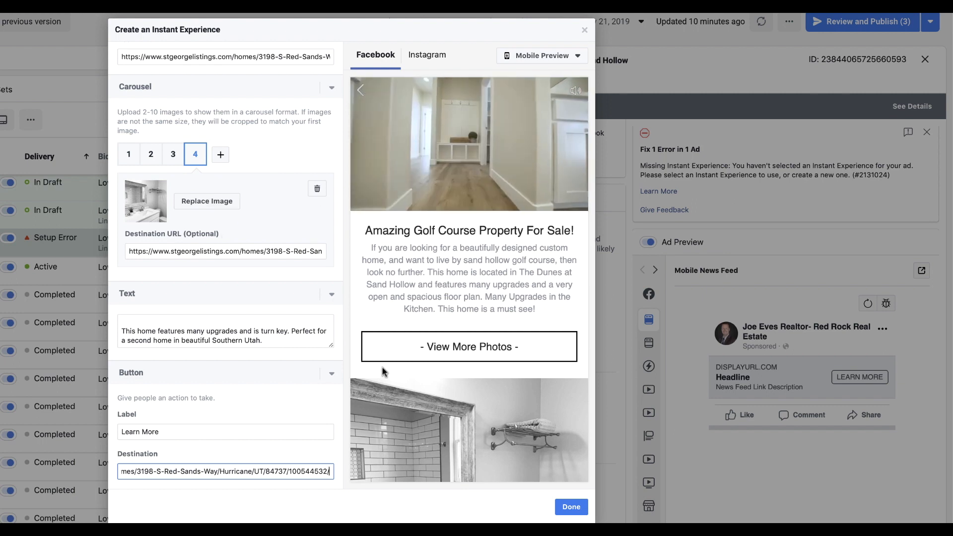
Review the Instant Experience and finish it with Done so it attaches to the ad
scroll(251, 283, "up", 7)
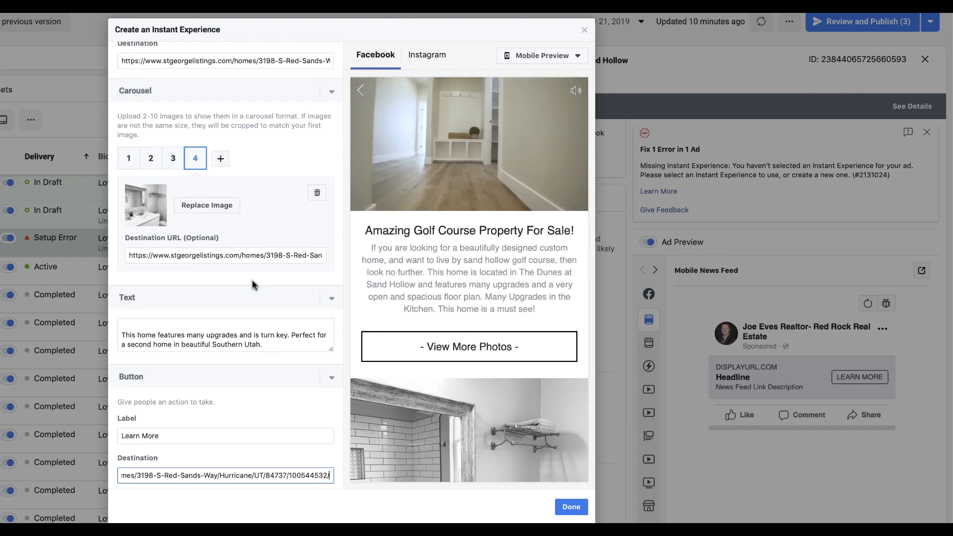
scroll(252, 284, "up", 3)
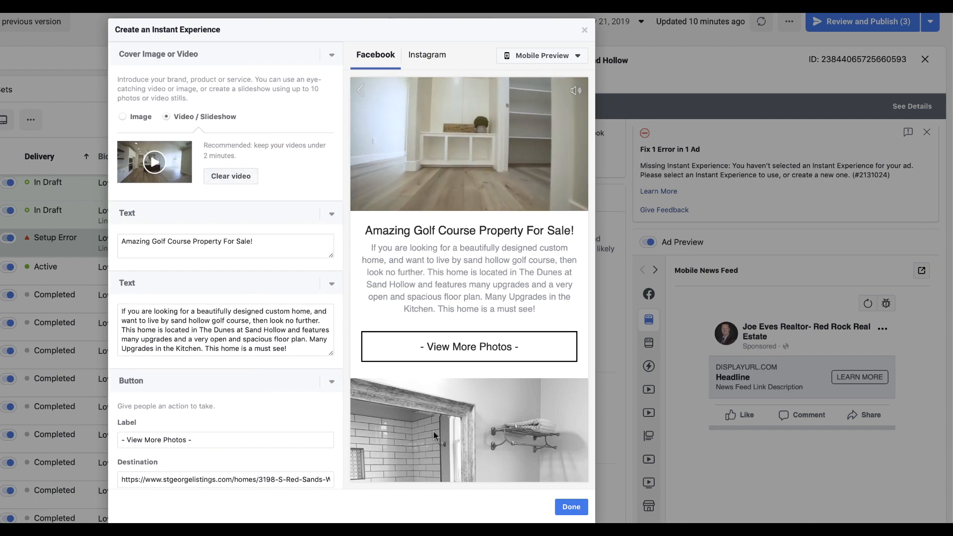
left_click(572, 509)
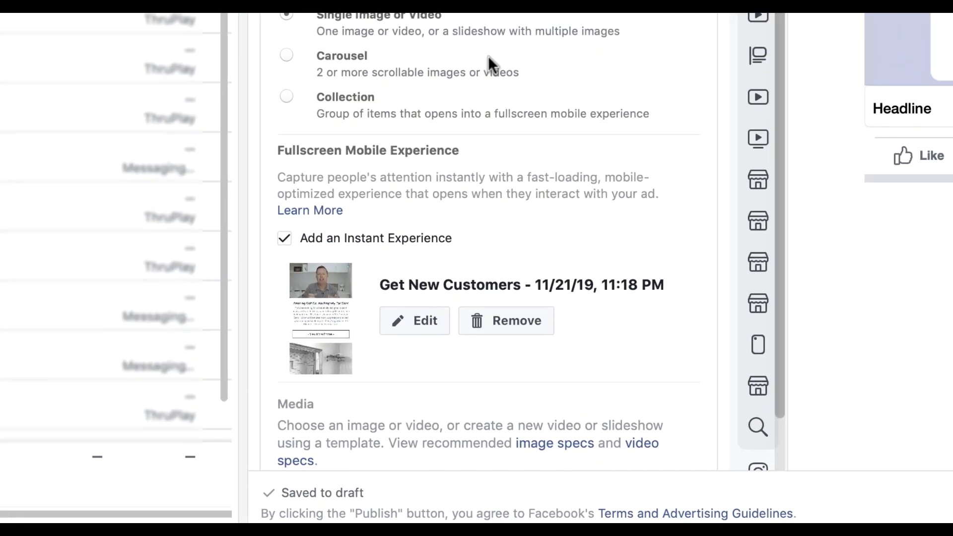
Upload 'Sand Hollow in-stream ad-Up to 4K.mov' from the Desktop as the ad's video
scroll(487, 56, "down", 5)
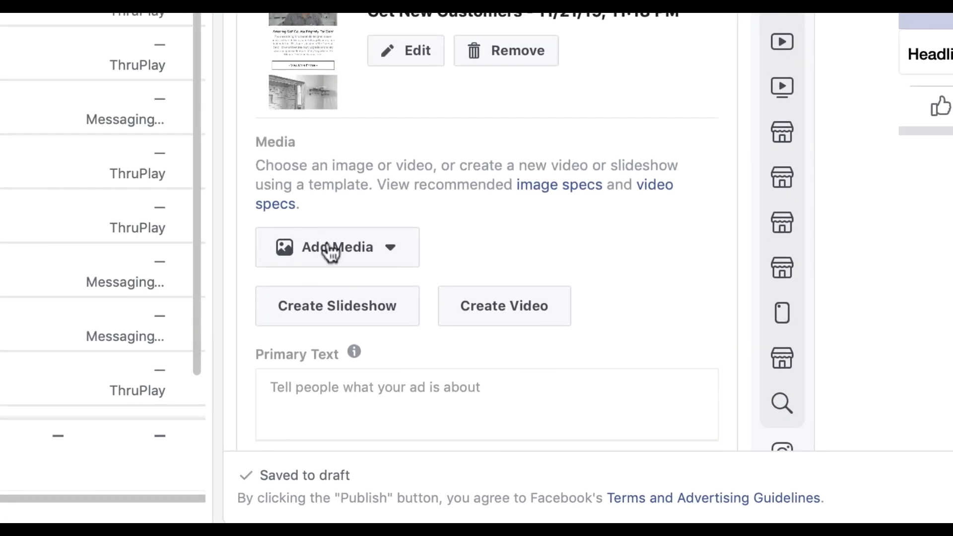
left_click(389, 246)
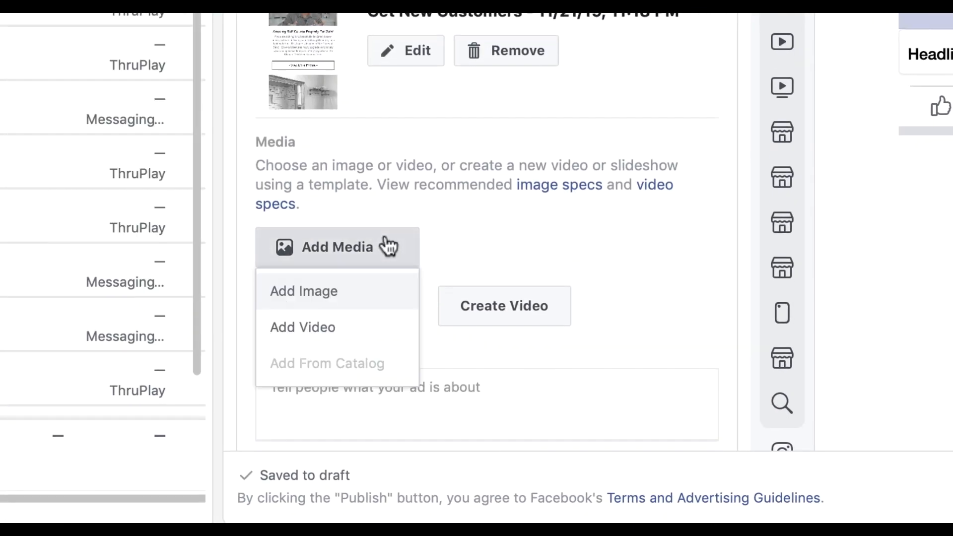
left_click(319, 324)
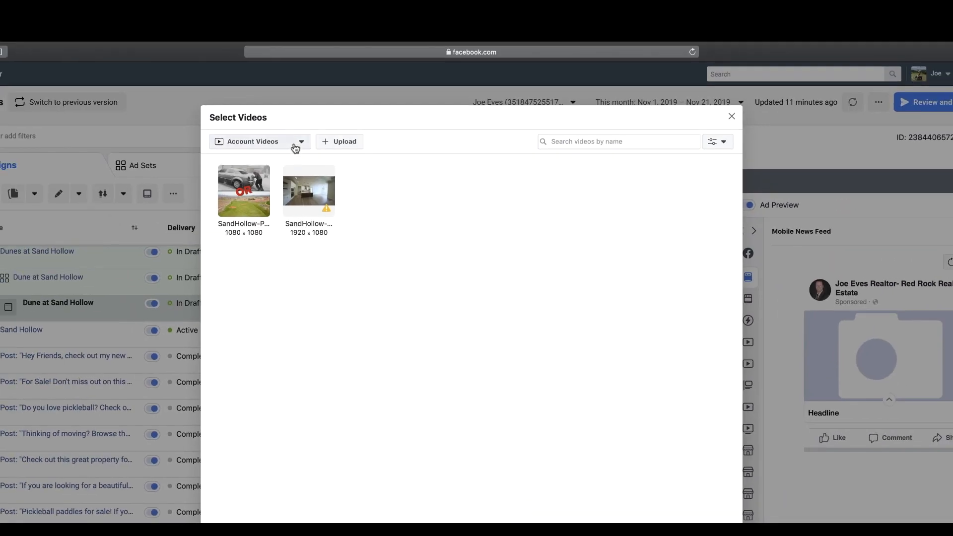
left_click(343, 143)
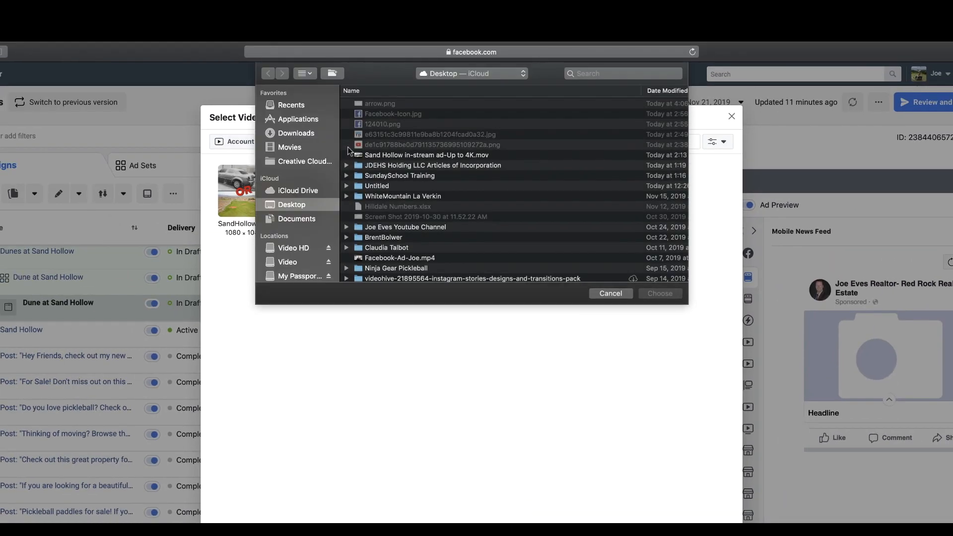
left_click(379, 155)
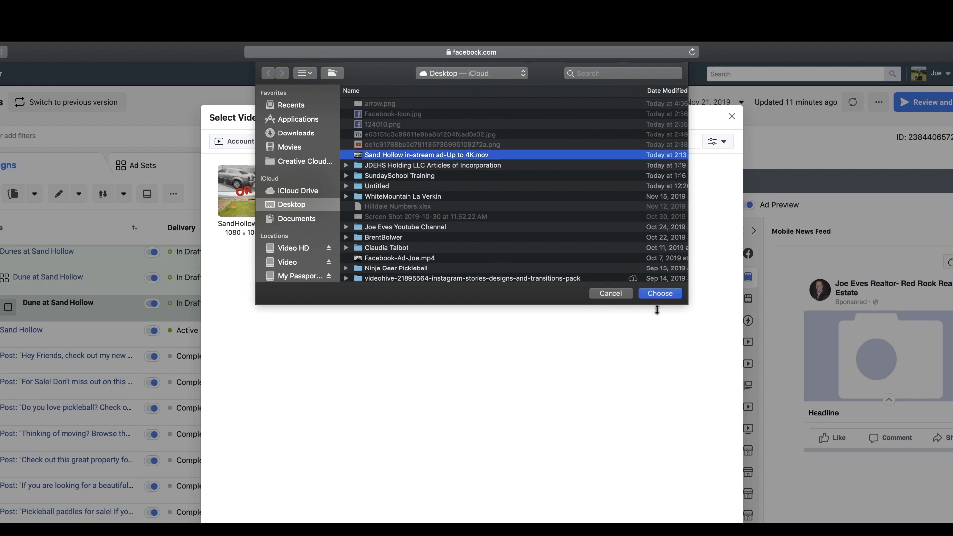
left_click(660, 295)
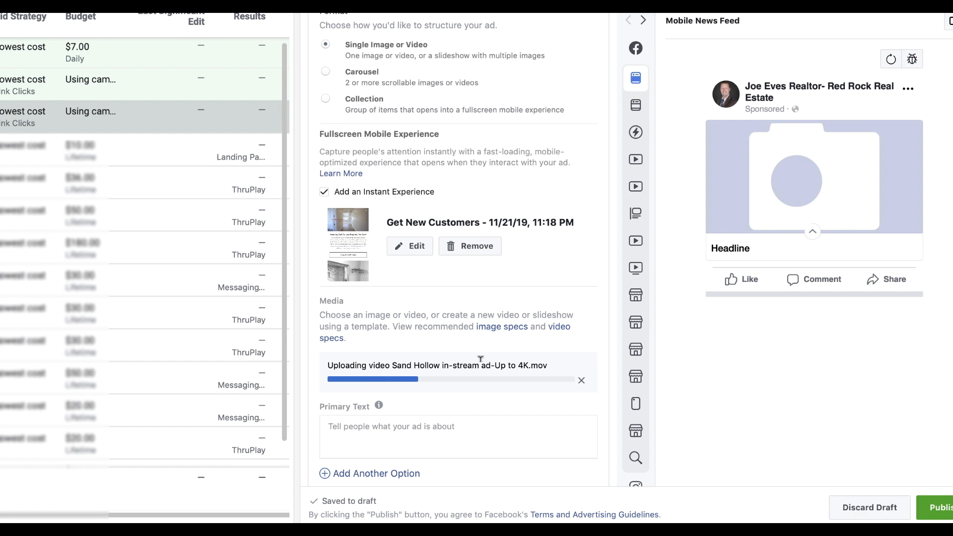
scroll(682, 234, "up", 1)
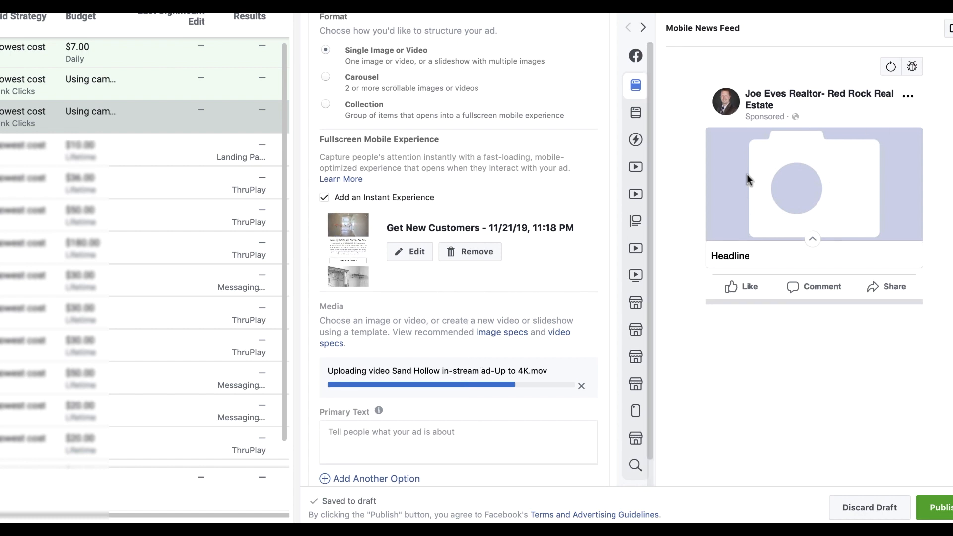
scroll(847, 247, "down", 1)
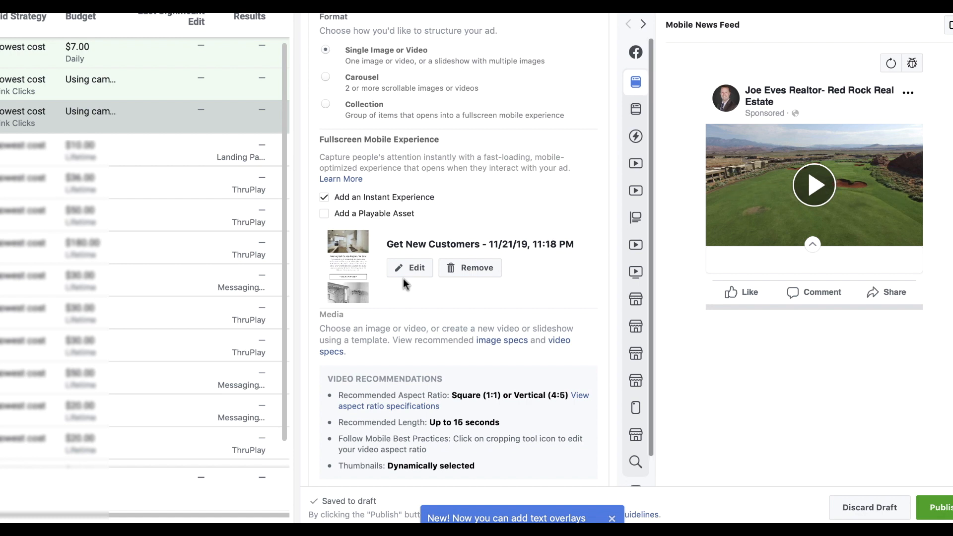
scroll(421, 275, "down", 6)
scroll(420, 276, "down", 1)
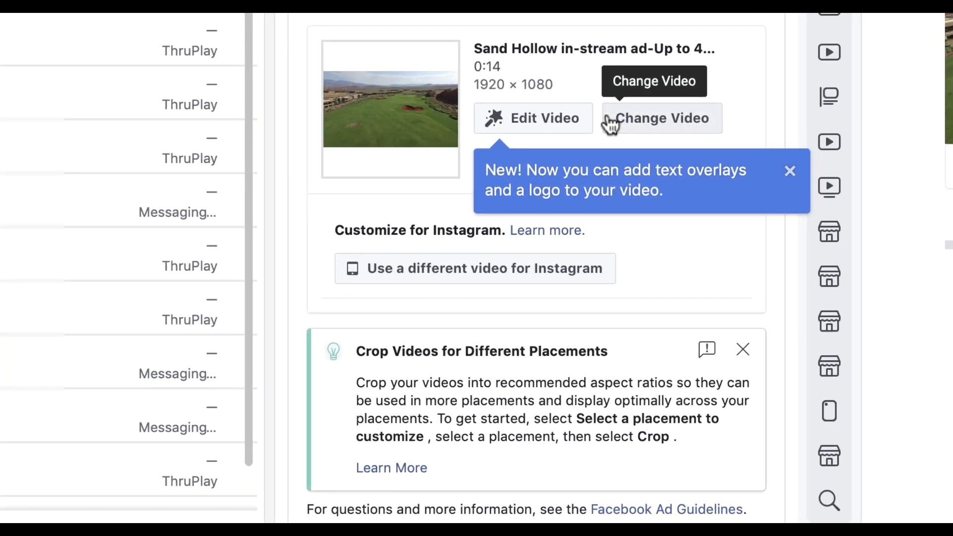
scroll(610, 124, "down", 6)
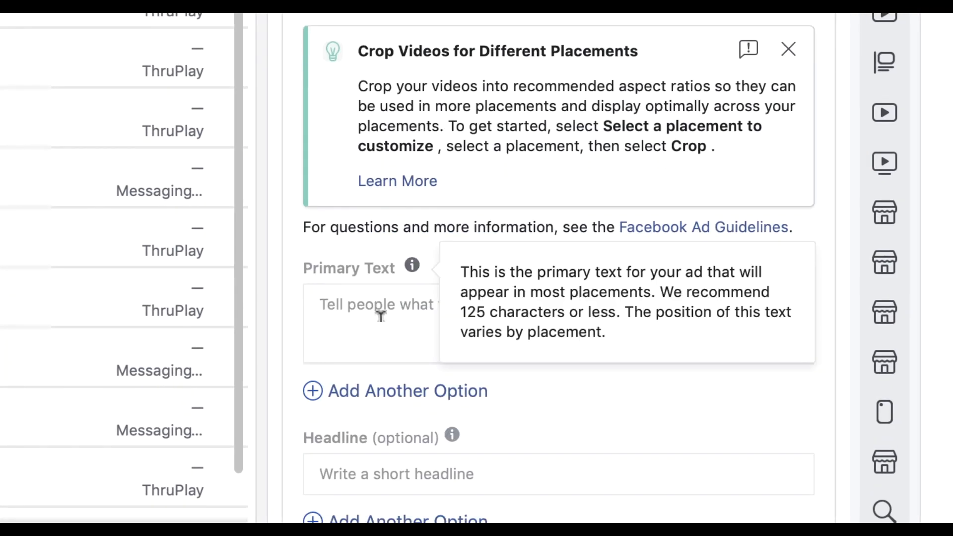
Replace the headline's bed, bath and price ending so it reads 'Amazing Golf Course Property For Sale'
left_click(392, 327)
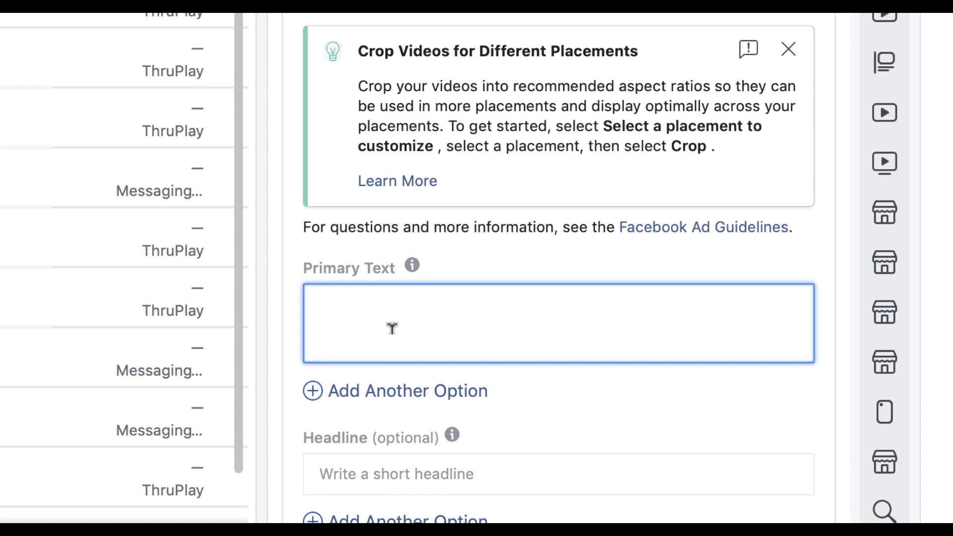
type("Houm")
key("BackSpace")
key("BackSpace")
key("BackSpace")
key("BackSpace")
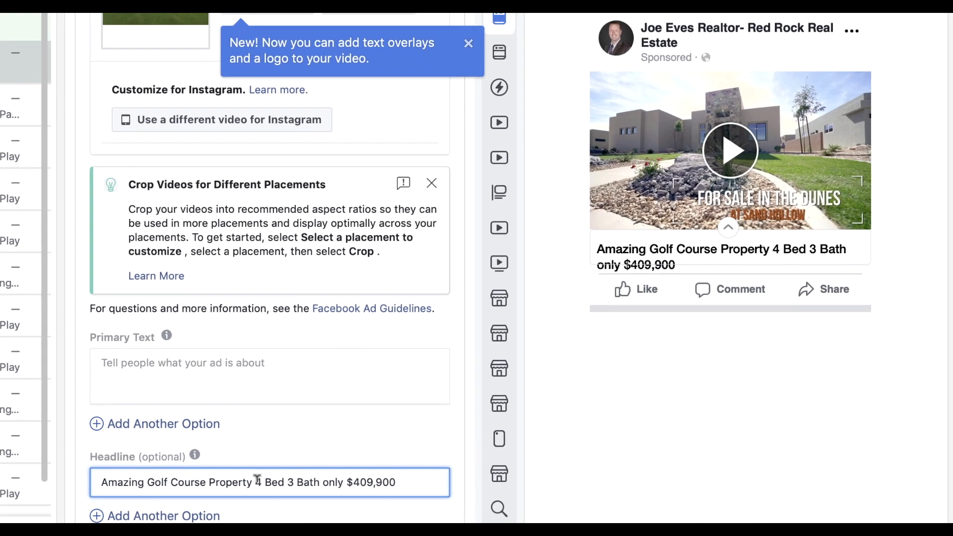
left_click_drag(257, 480, 401, 483)
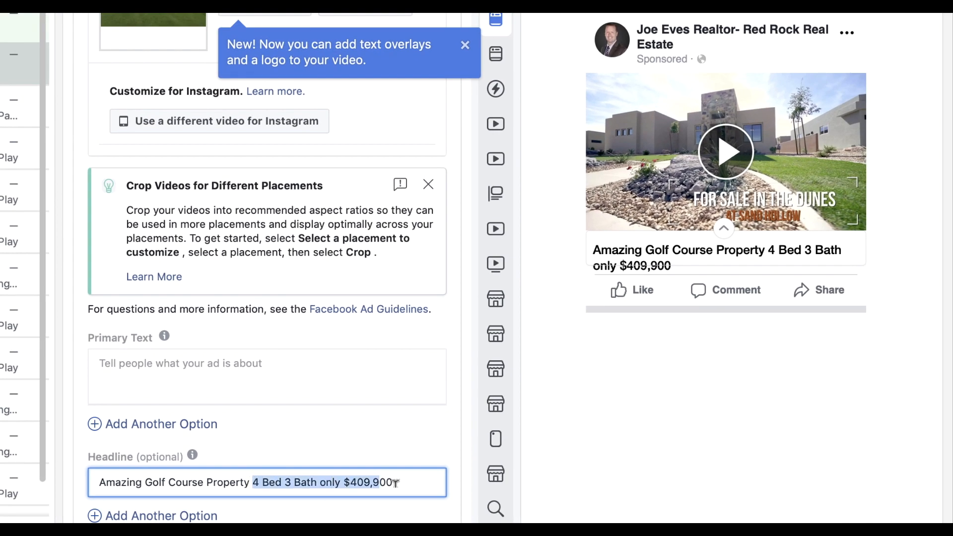
type("For")
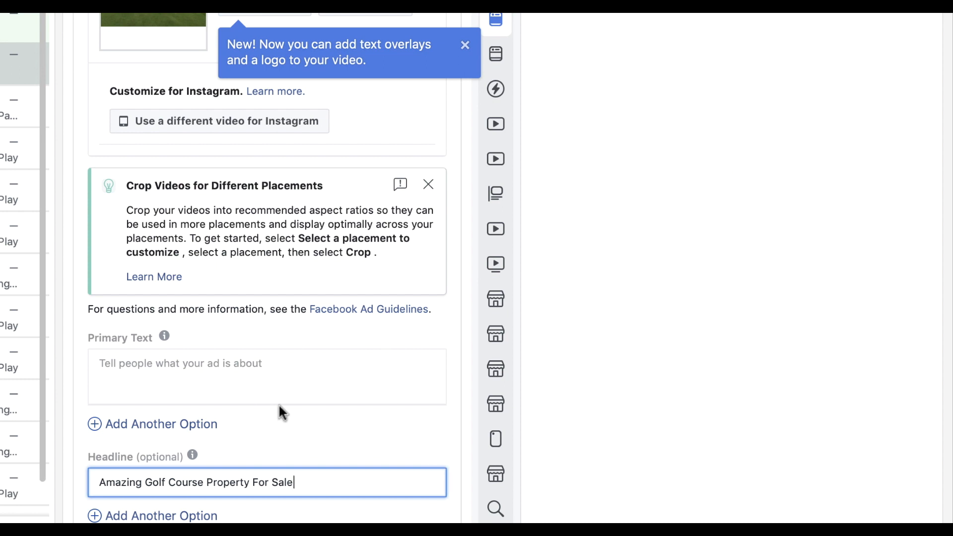
Paste the Sand Hollow golf community description as the ad's primary text
left_click(255, 353)
type("Located in Sand Hollow Golf Course Community. This home is a must see!")
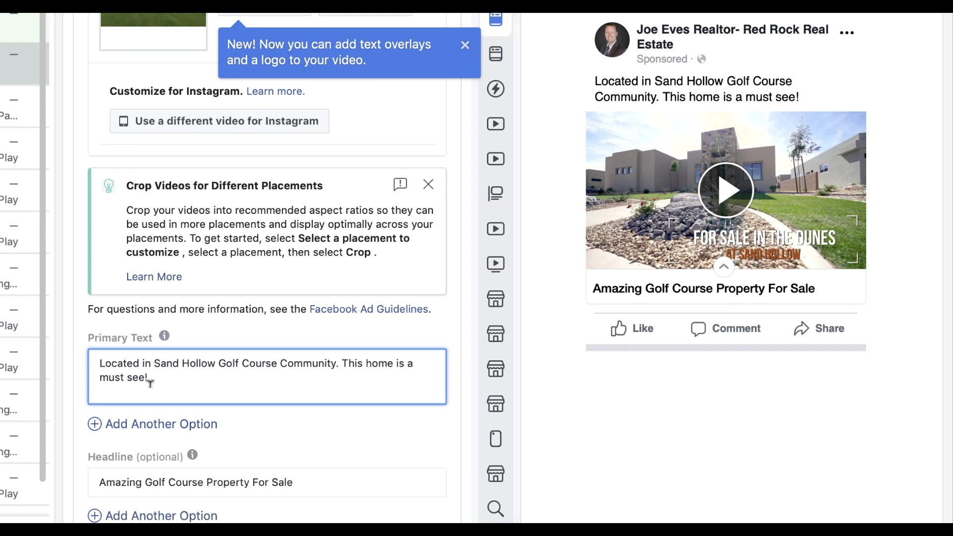
scroll(736, 102, "up", 1)
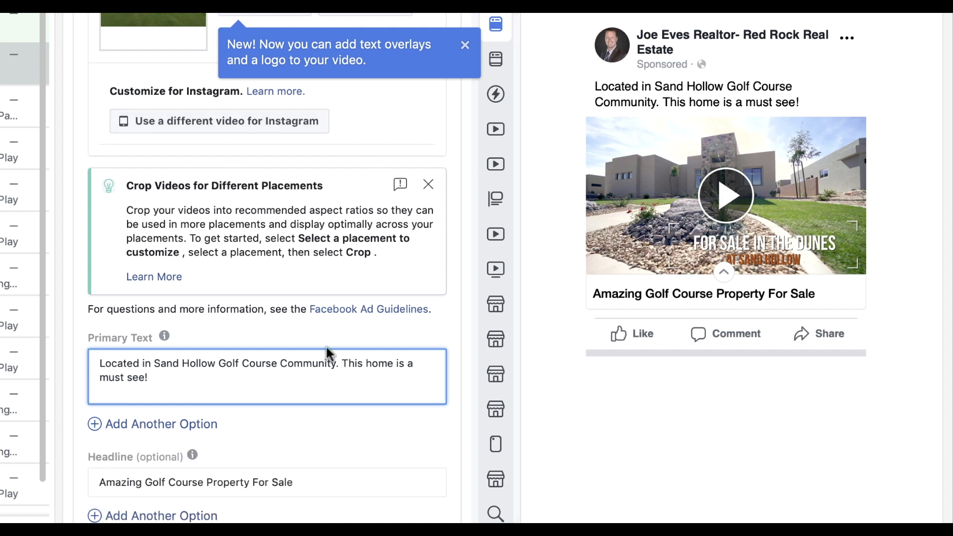
scroll(330, 331, "down", 3)
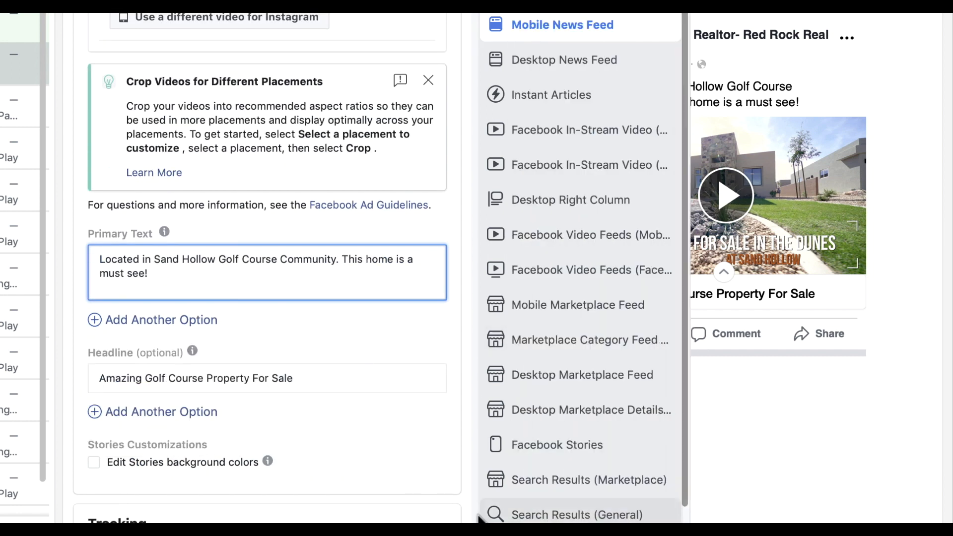
scroll(302, 356, "up", 1)
scroll(299, 350, "down", 5)
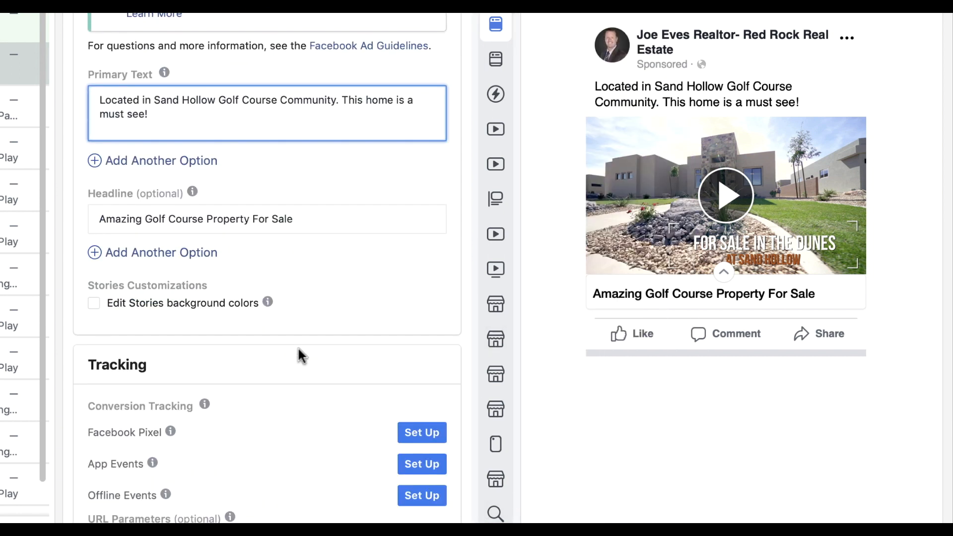
scroll(299, 350, "down", 2)
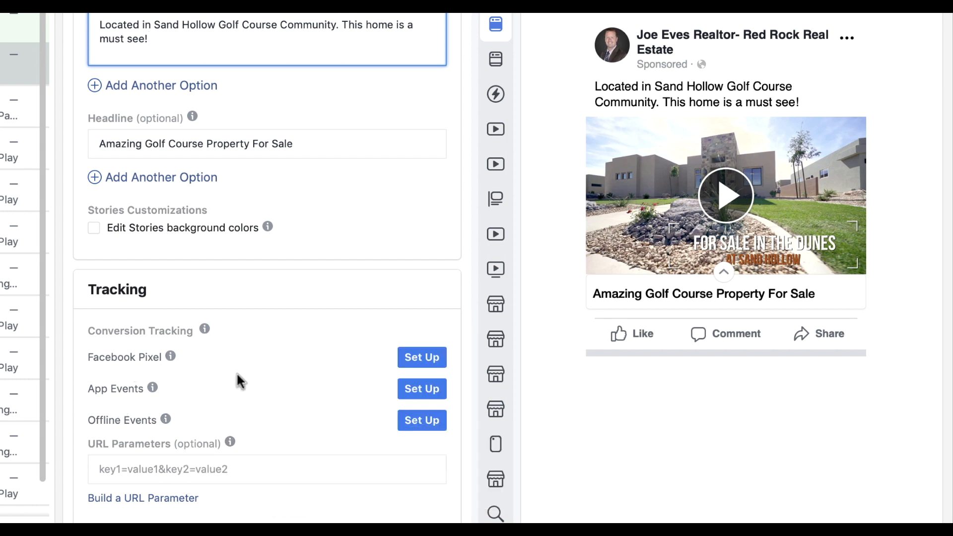
scroll(224, 269, "up", 1)
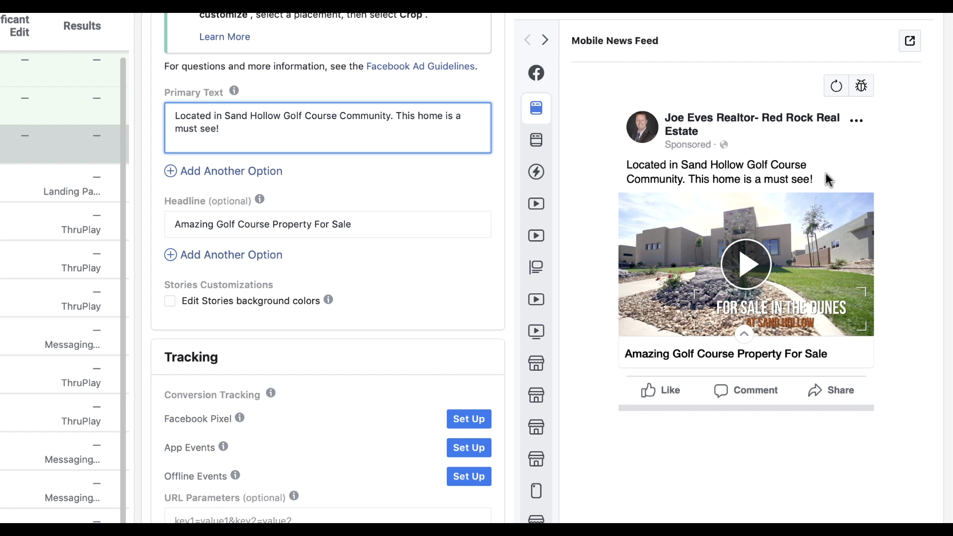
scroll(201, 248, "down", 1)
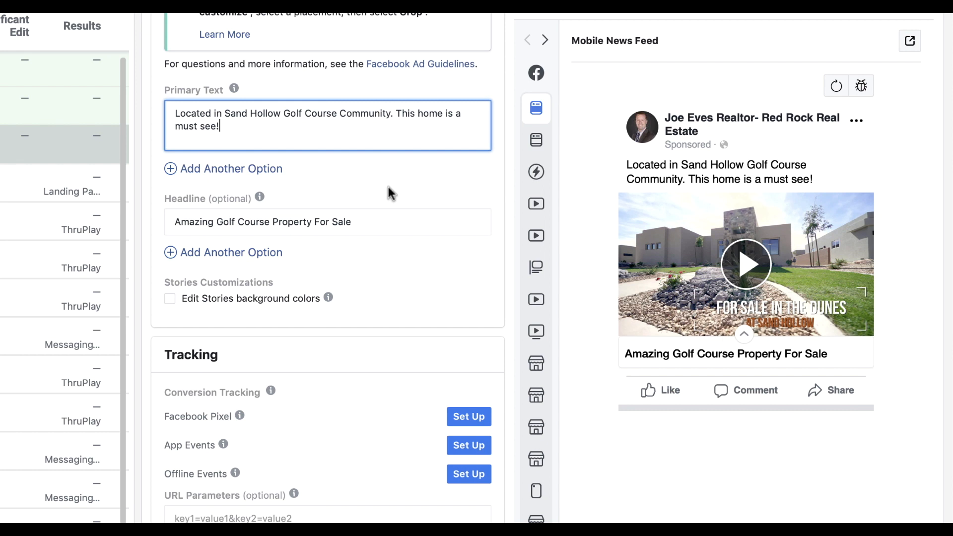
scroll(389, 188, "up", 15)
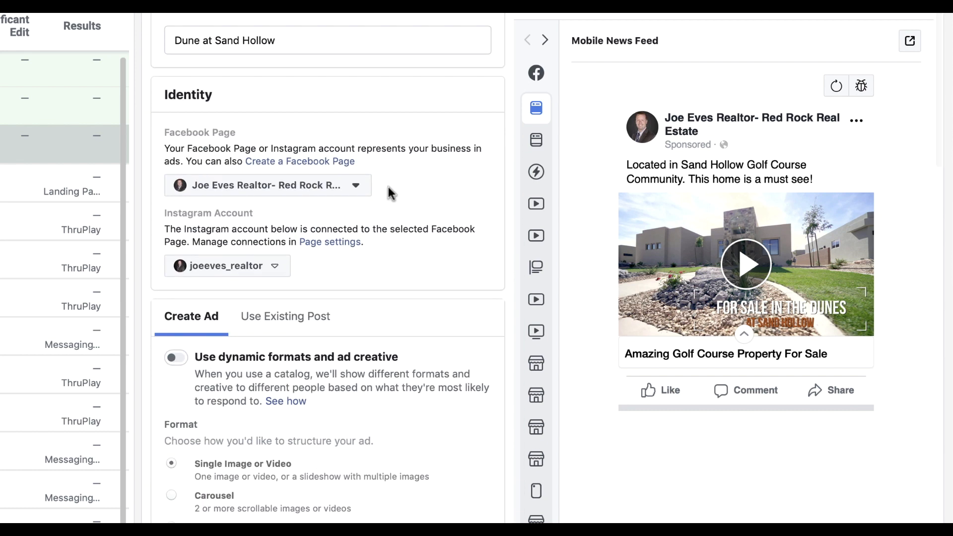
scroll(389, 187, "down", 15)
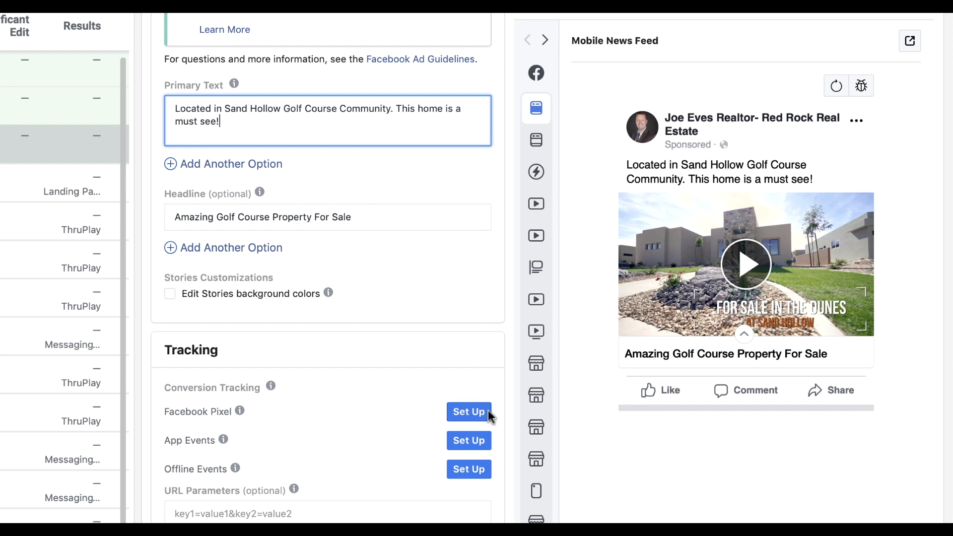
scroll(347, 238, "down", 3)
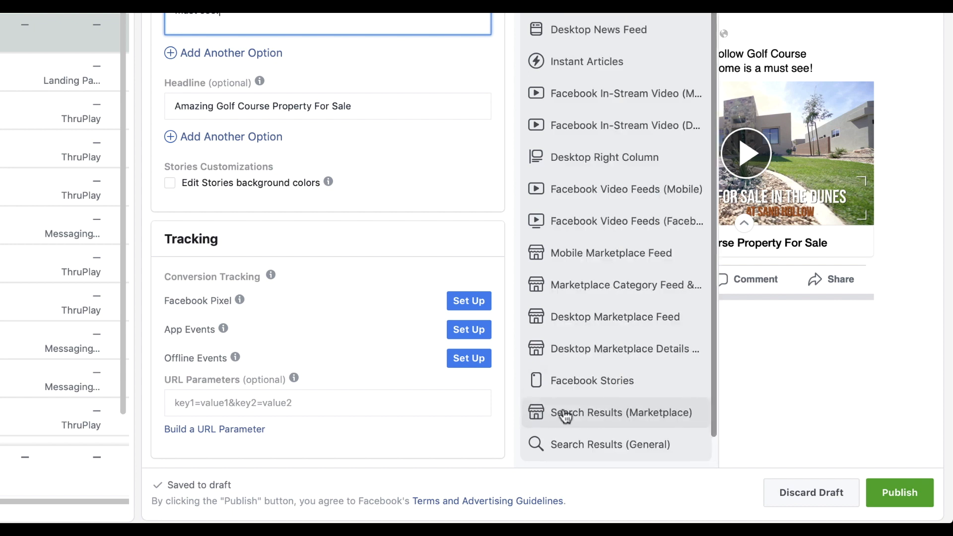
Publish the Dunes at Sand Hollow campaign, its ad set and ad
left_click(900, 492)
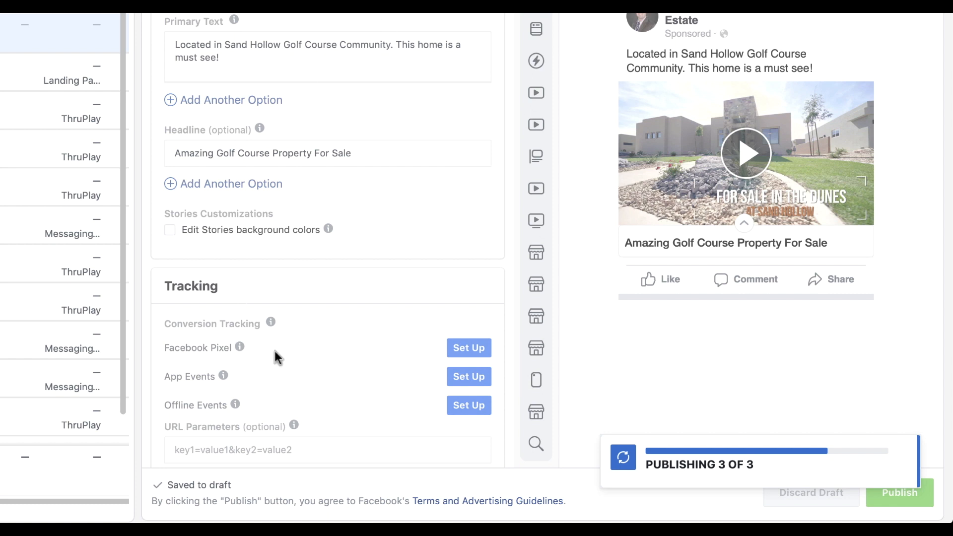
scroll(267, 373, "down", 1)
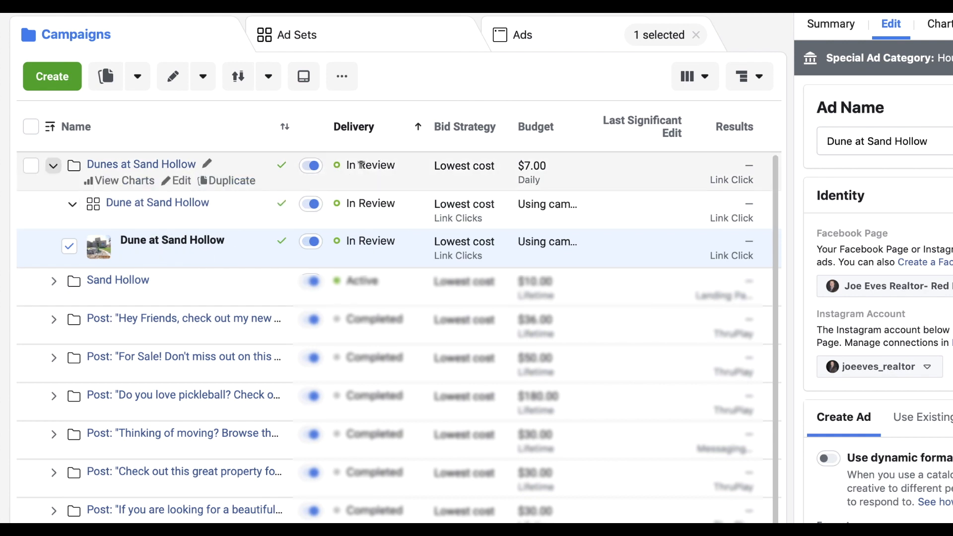
scroll(864, 374, "down", 7)
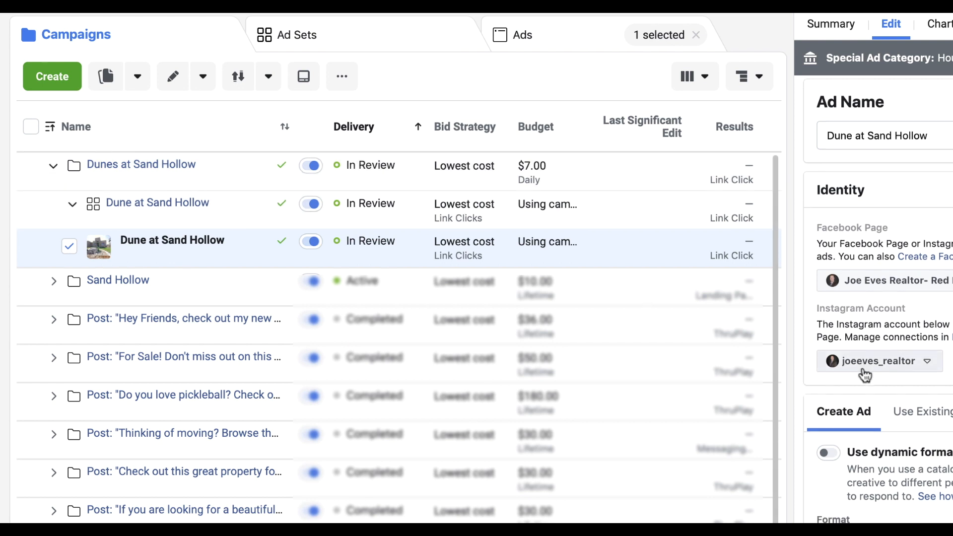
scroll(864, 373, "down", 10)
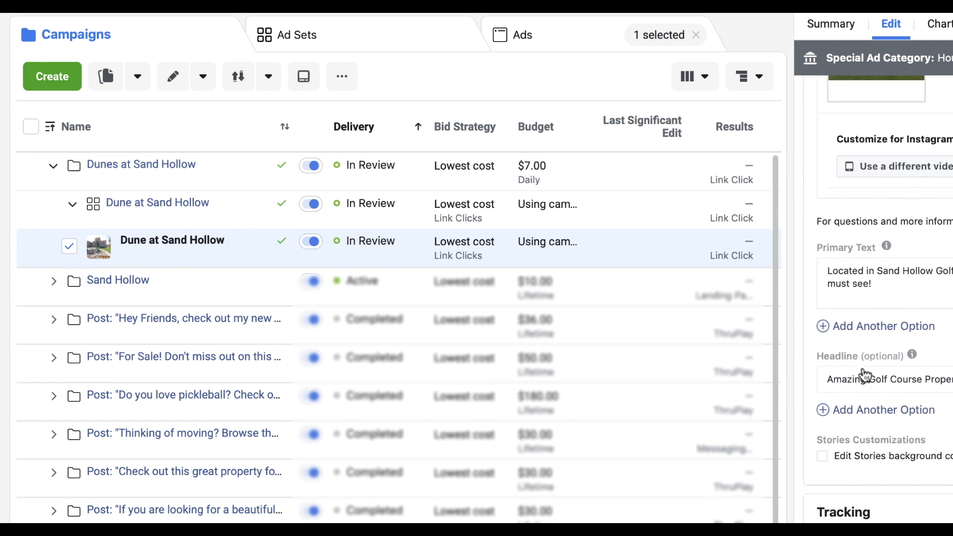
scroll(864, 374, "up", 15)
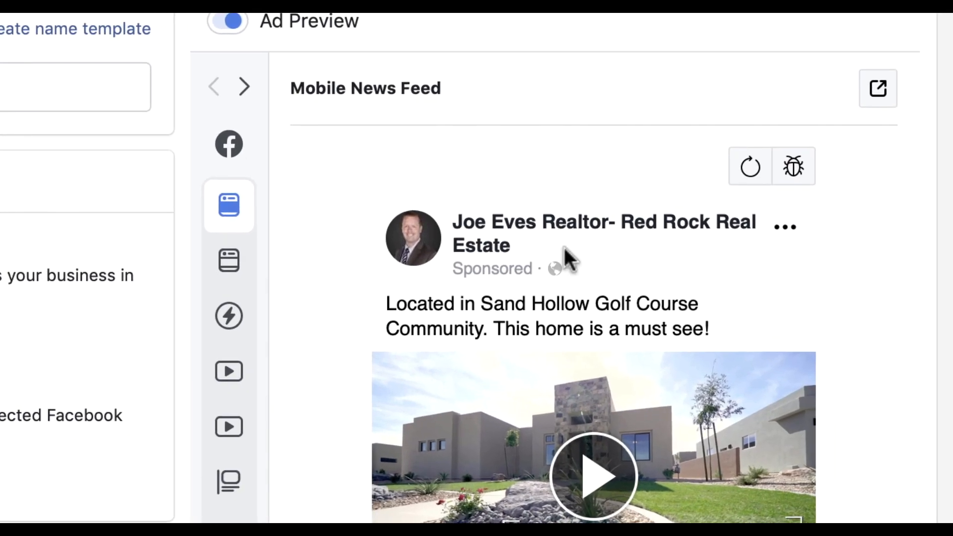
Send the ad preview as a notification to the Facebook app and confirm
left_click(877, 90)
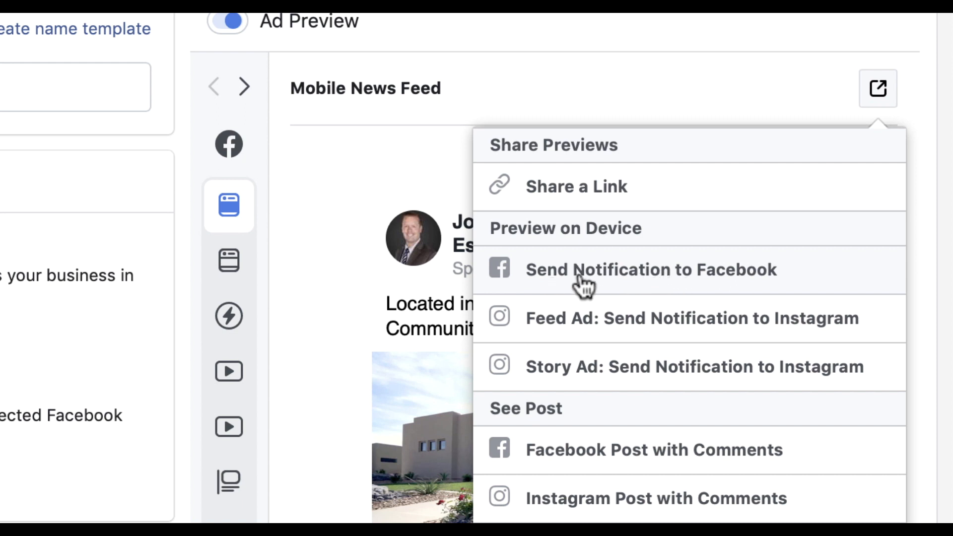
left_click(704, 282)
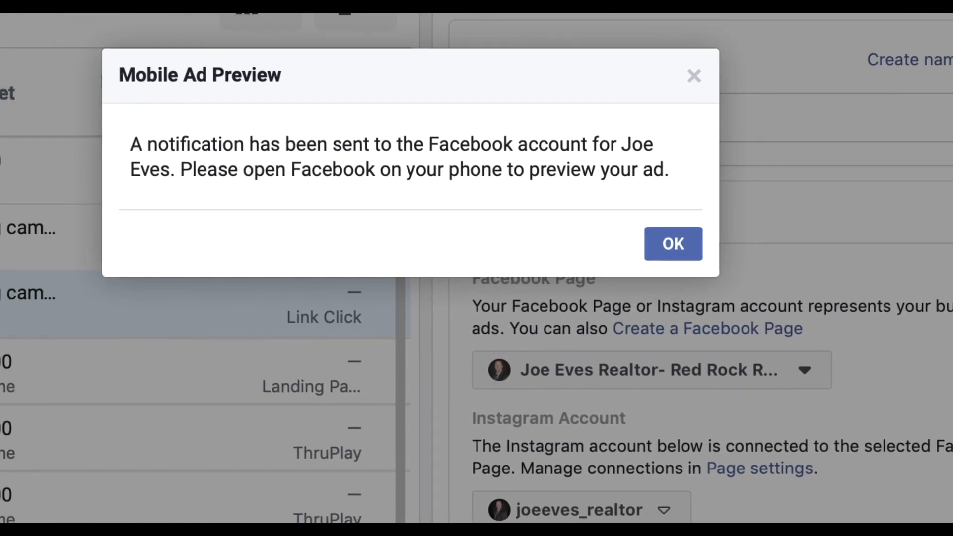
left_click(649, 241)
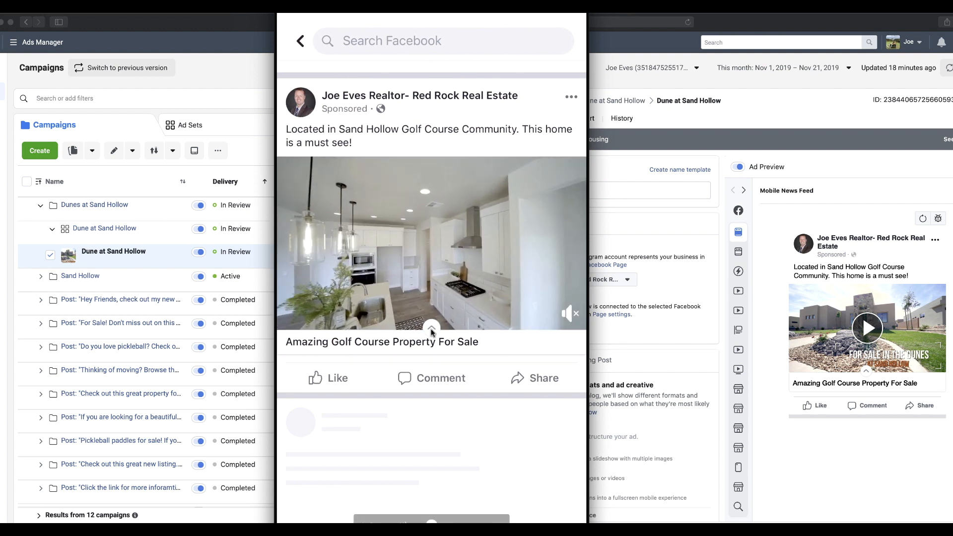
Open the ad's Instant Experience and the listing website's photos, then close the website
left_click(432, 328)
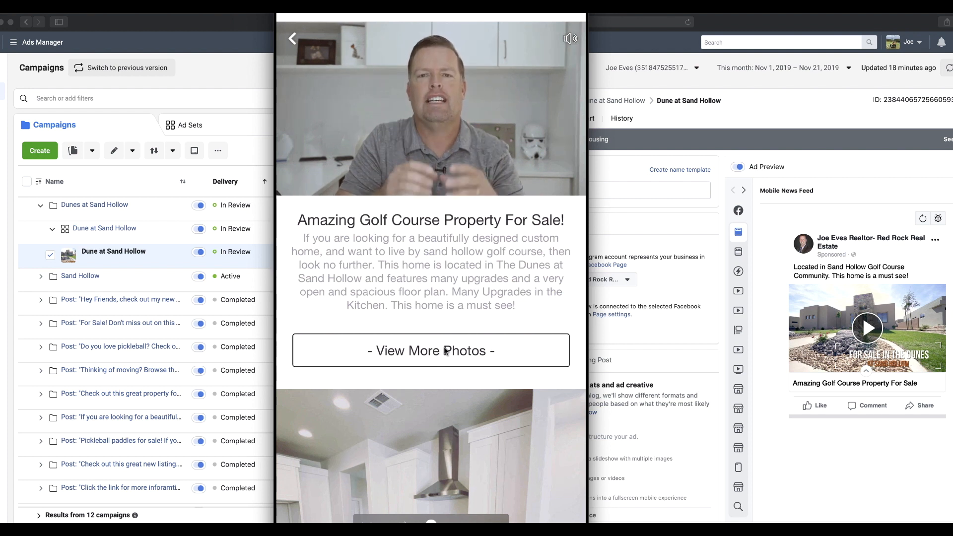
left_click(462, 352)
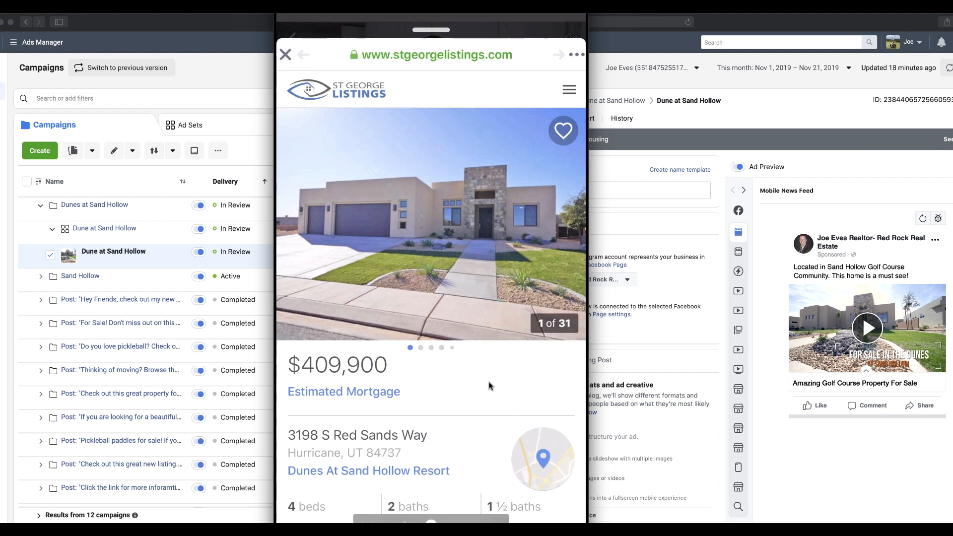
scroll(430, 337, "down", 10)
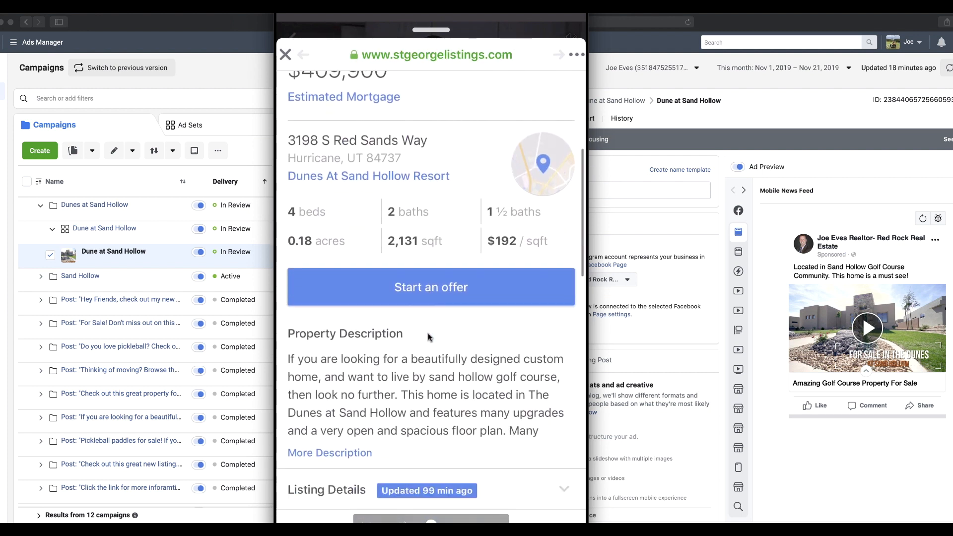
scroll(430, 337, "up", 10)
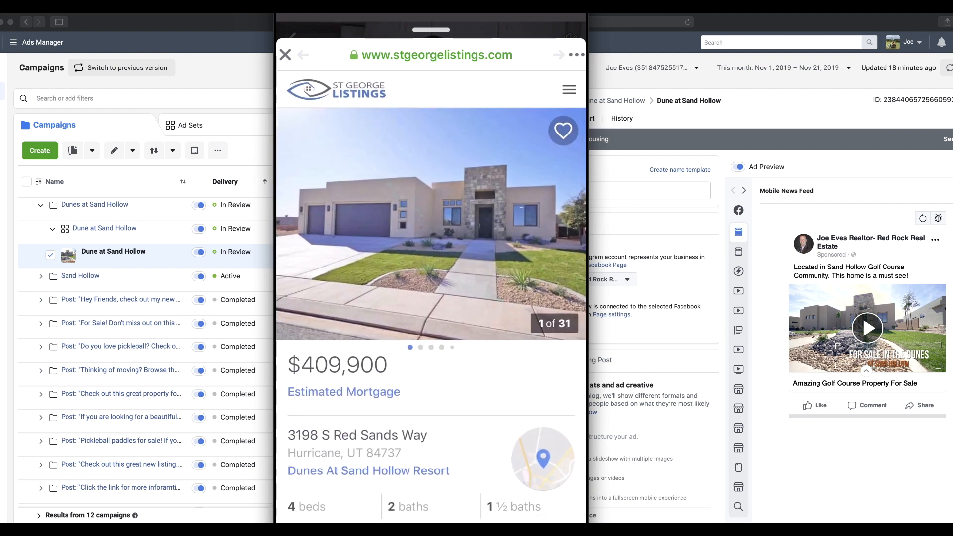
left_click(285, 55)
Reopen the Instant Experience, swipe through the home's photo carousel, and close the sign-up page
left_click(430, 318)
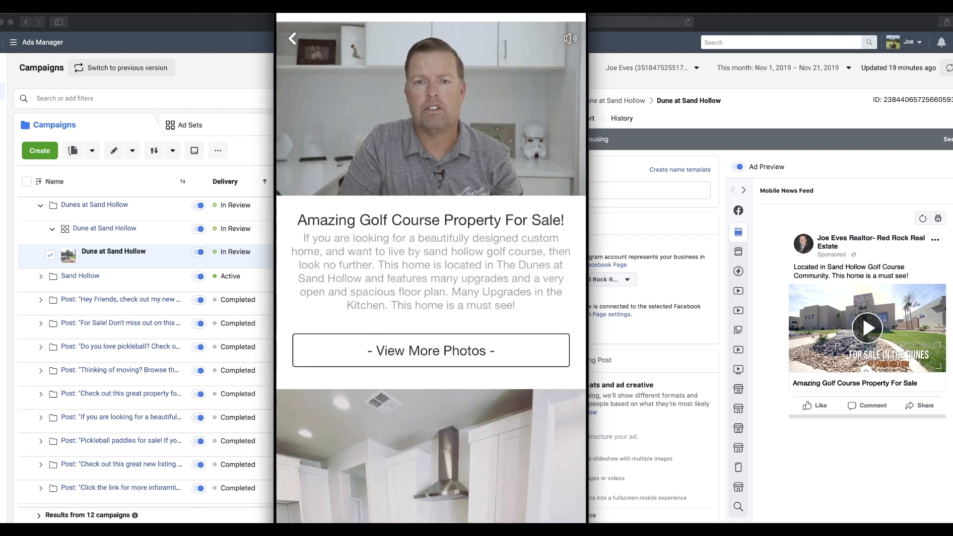
scroll(431, 317, "down", 3)
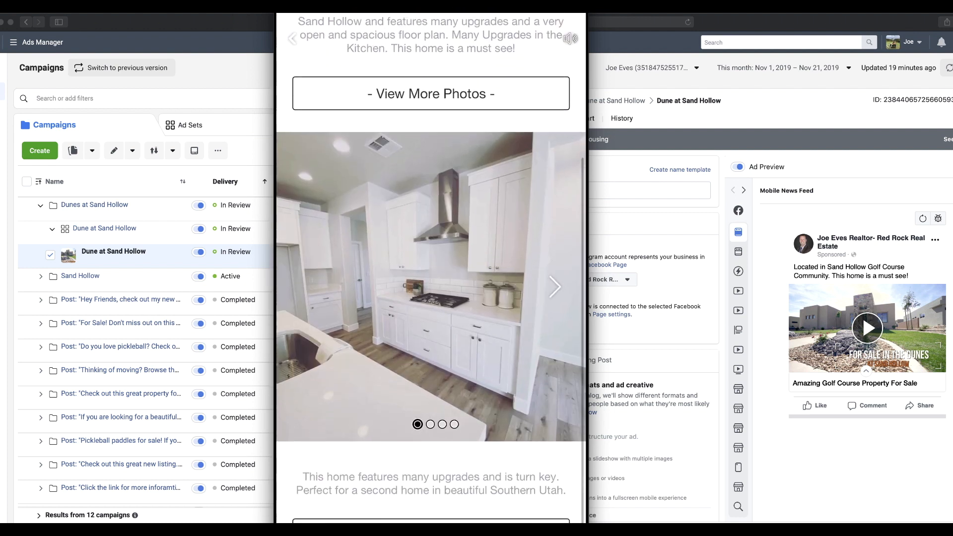
scroll(431, 287, "right", 3)
scroll(431, 288, "right", 3)
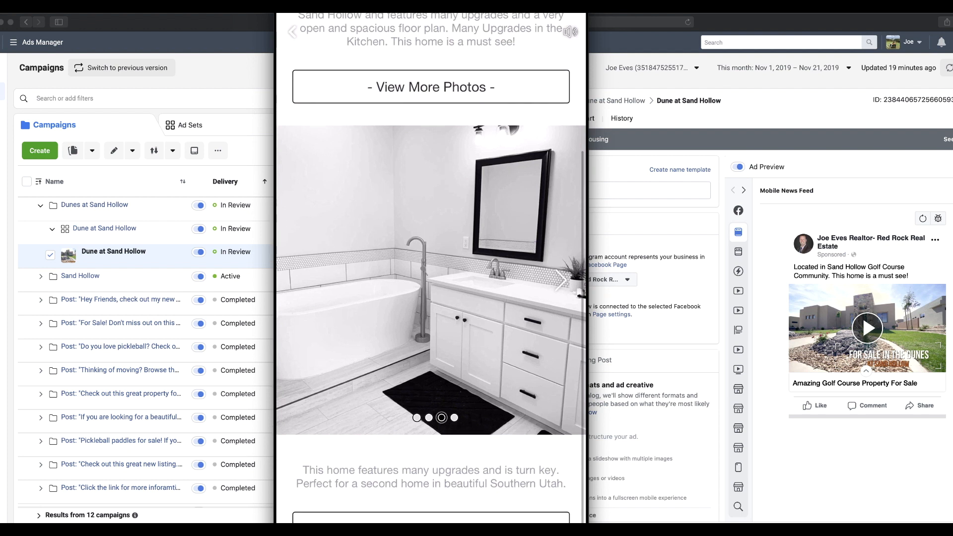
scroll(431, 287, "right", 1)
scroll(431, 287, "right", 3)
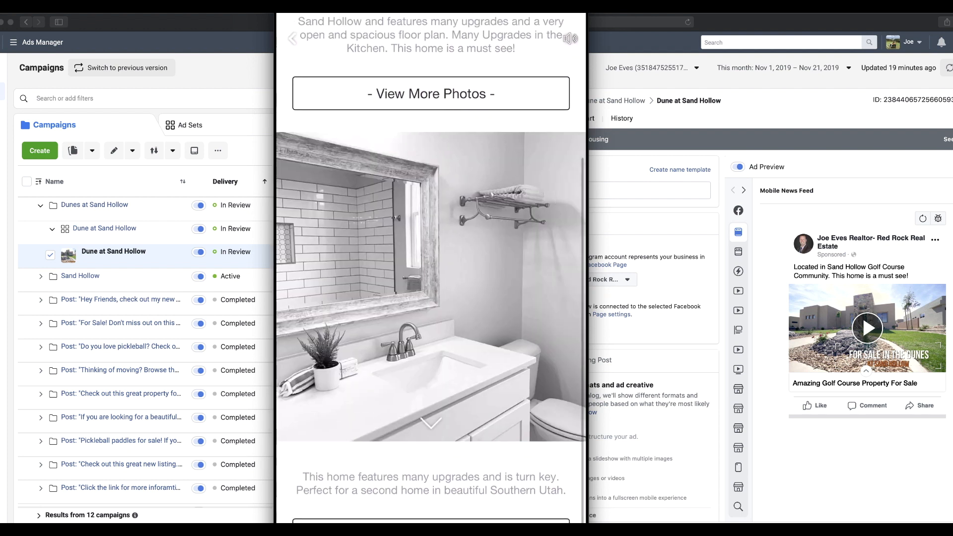
scroll(431, 287, "down", 3)
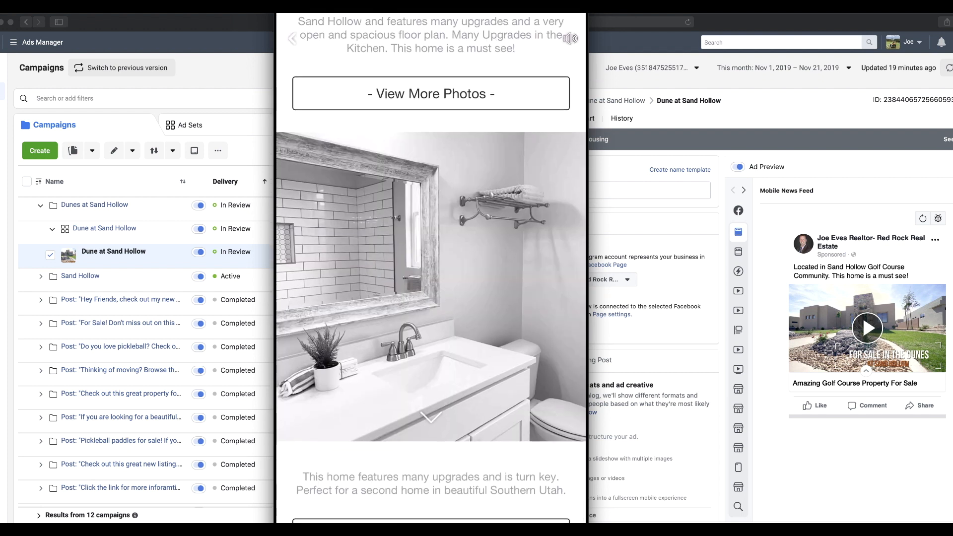
scroll(431, 287, "down", 5)
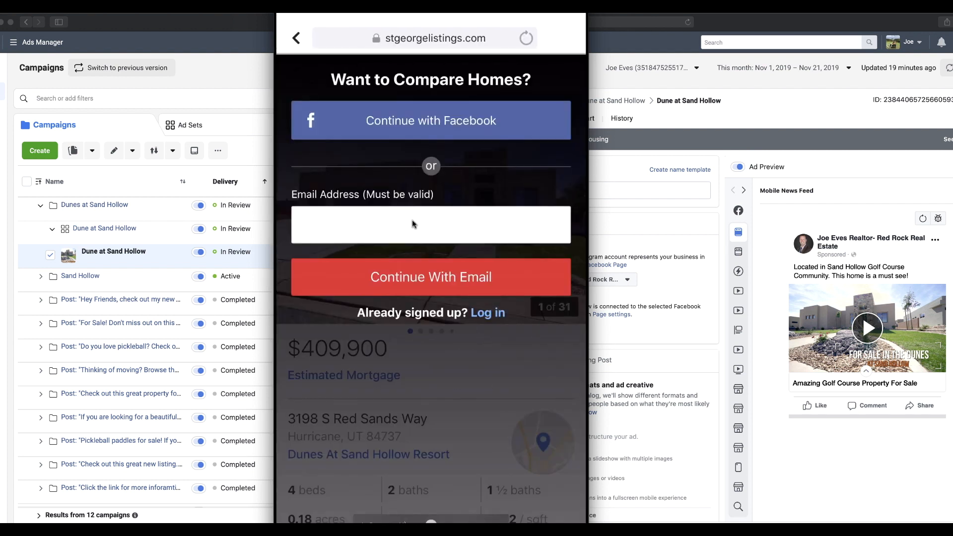
left_click(299, 38)
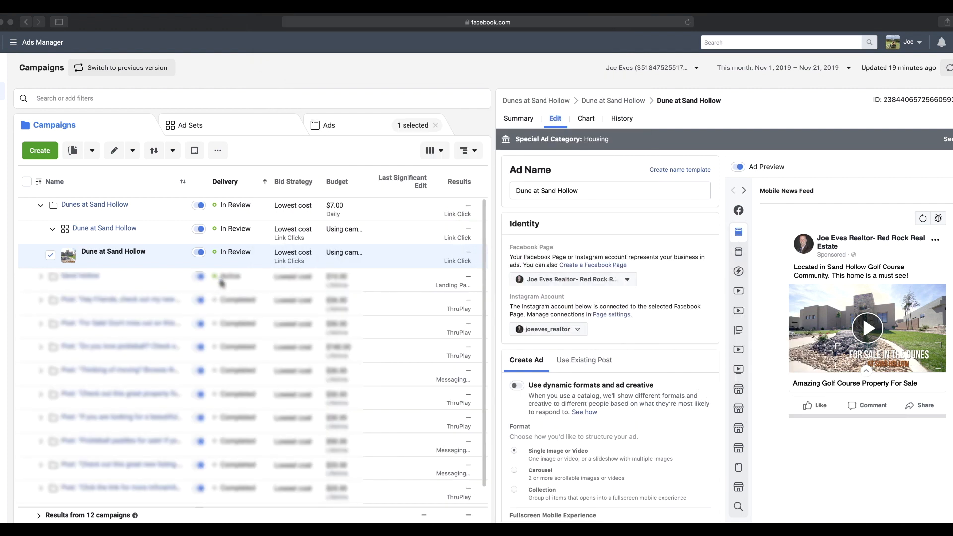
Scroll the Dune at Sand Hollow ad's edit panel to review its Instant Experience and Media sections
scroll(605, 310, "down", 7)
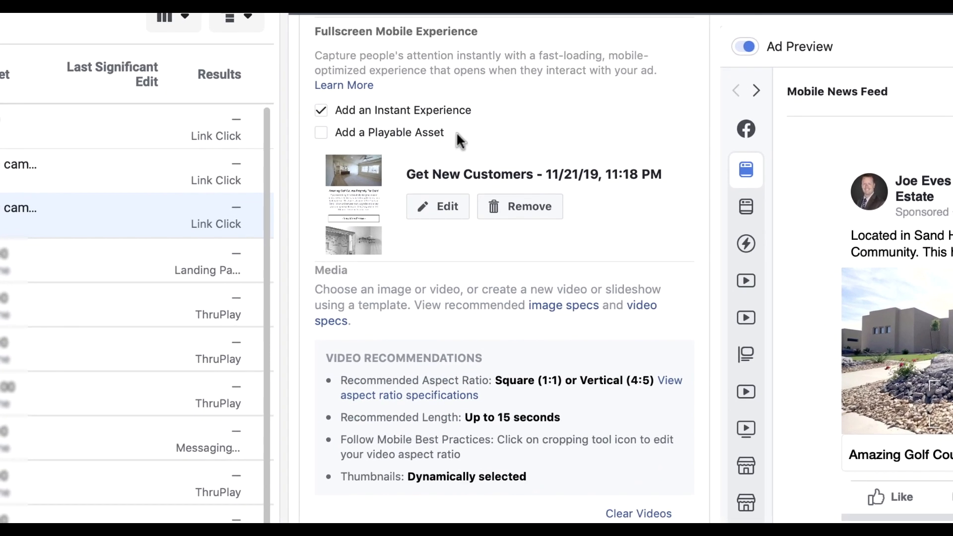
scroll(577, 223, "down", 1)
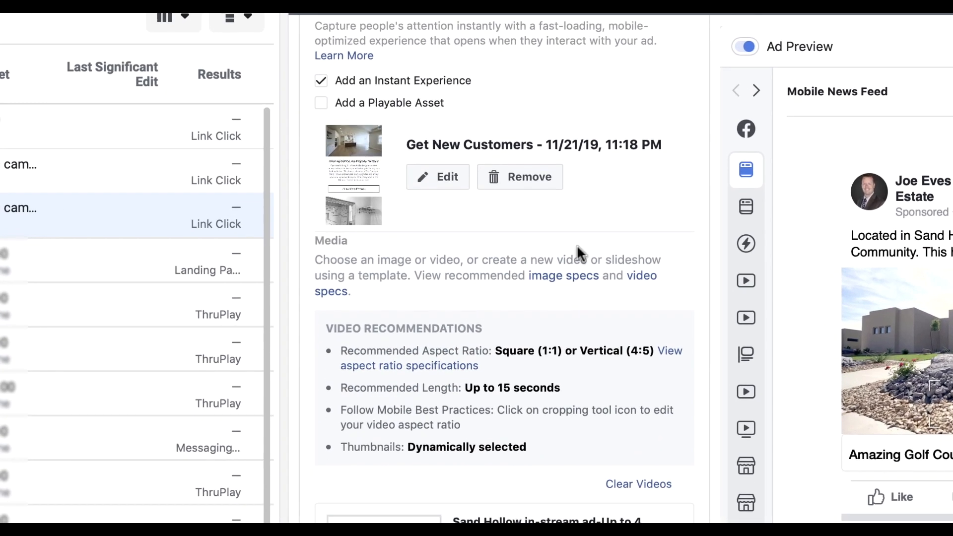
scroll(577, 244, "down", 10)
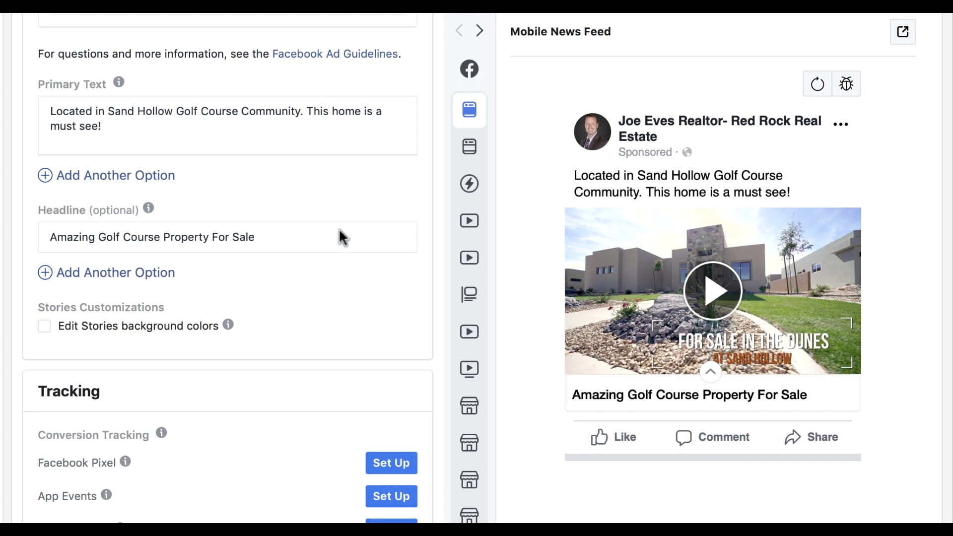
scroll(341, 239, "up", 15)
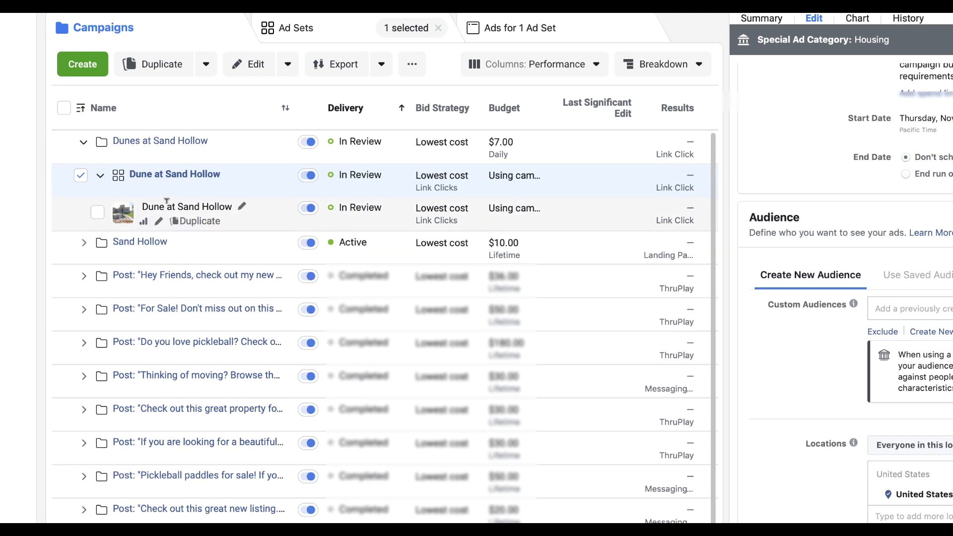
Open the Dune at Sand Hollow ad for editing and scroll through its primary text and headline
left_click(160, 220)
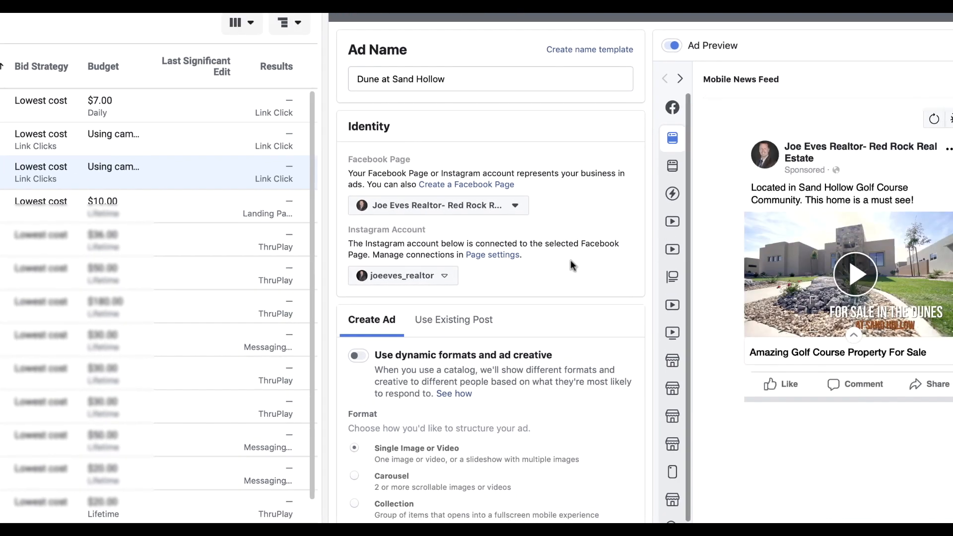
scroll(571, 260, "down", 10)
scroll(605, 225, "down", 8)
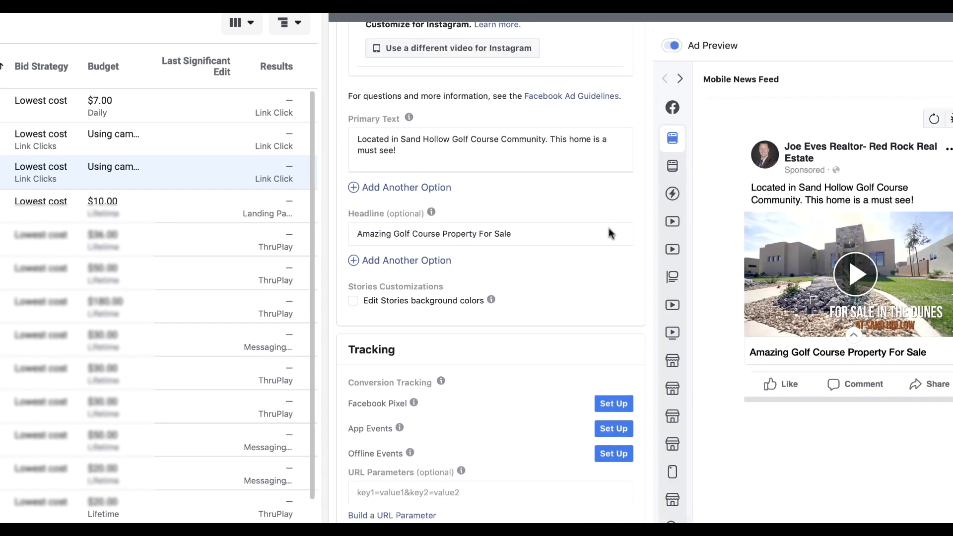
mouse_move(674, 334)
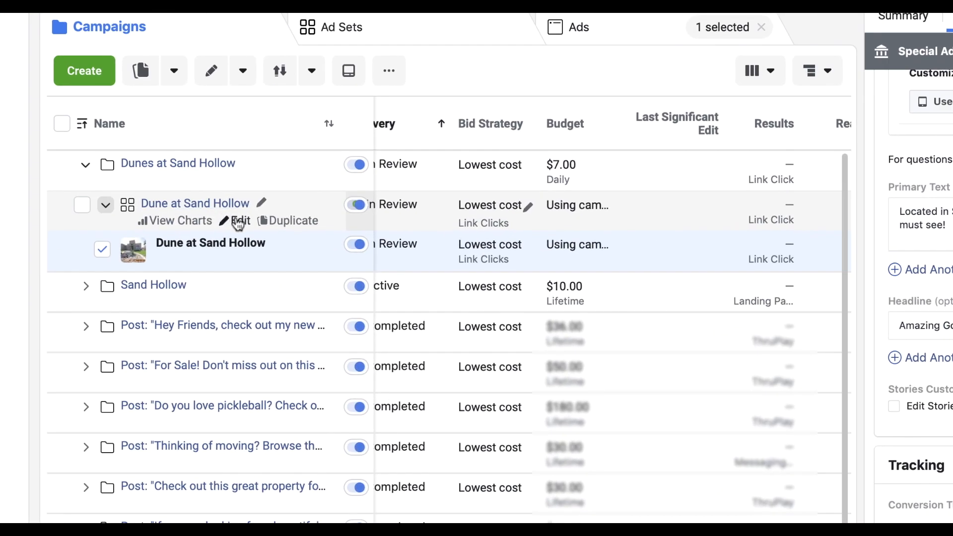
Open the Dune at Sand Hollow ad set's settings and scroll past Traffic and Budget & Schedule to Audience
left_click(240, 222)
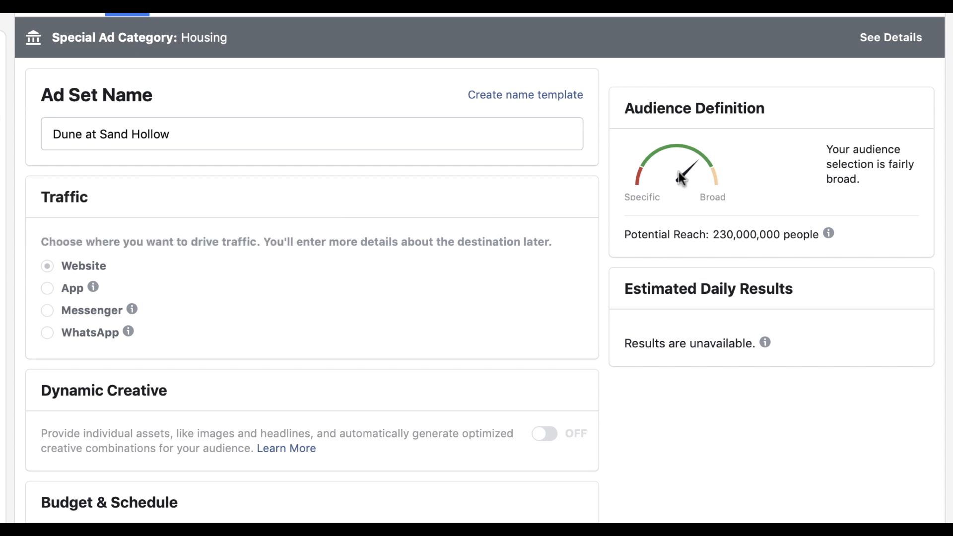
mouse_move(822, 234)
scroll(282, 202, "down", 5)
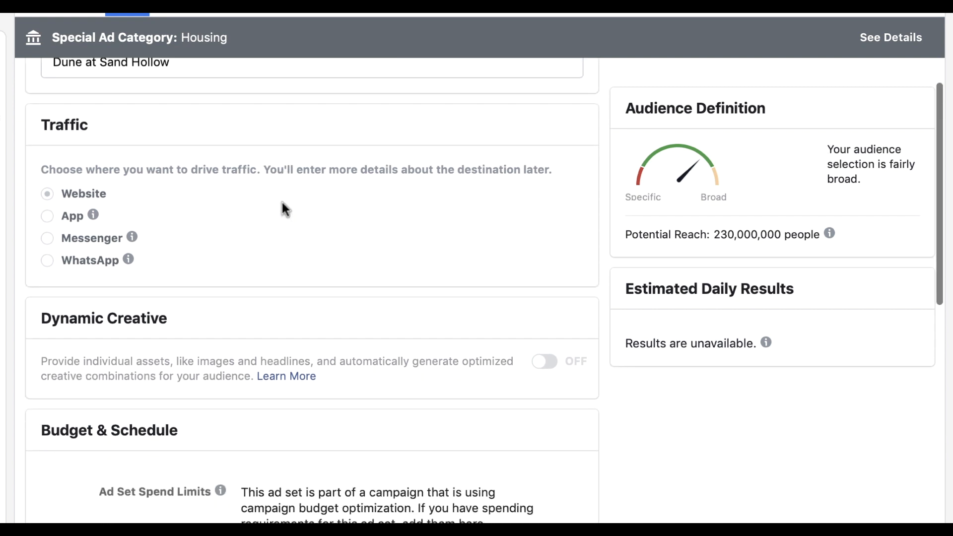
scroll(284, 201, "down", 3)
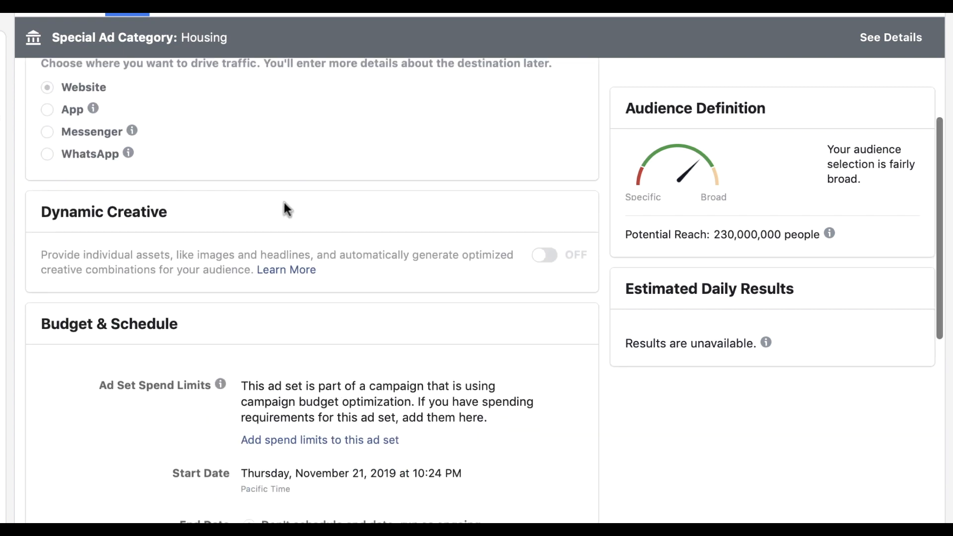
scroll(284, 201, "up", 8)
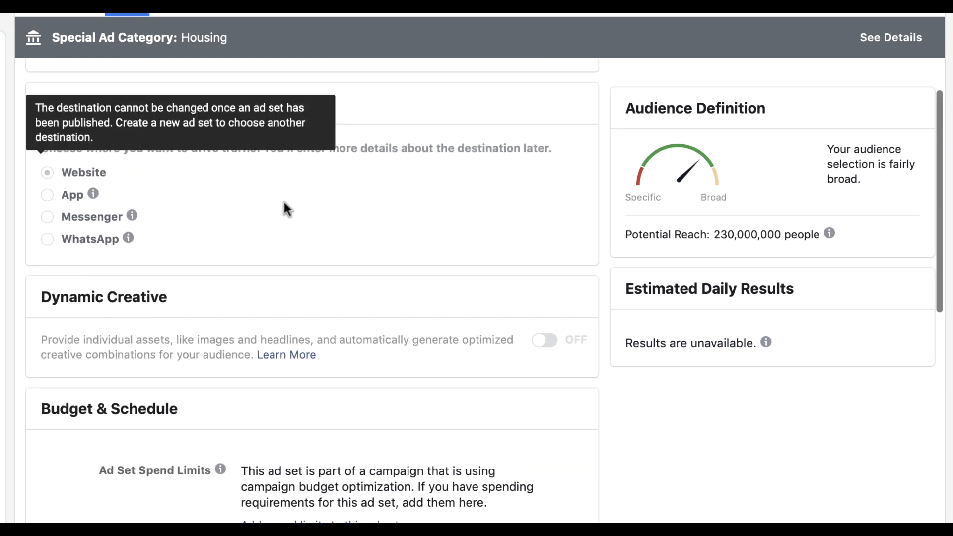
scroll(284, 202, "down", 7)
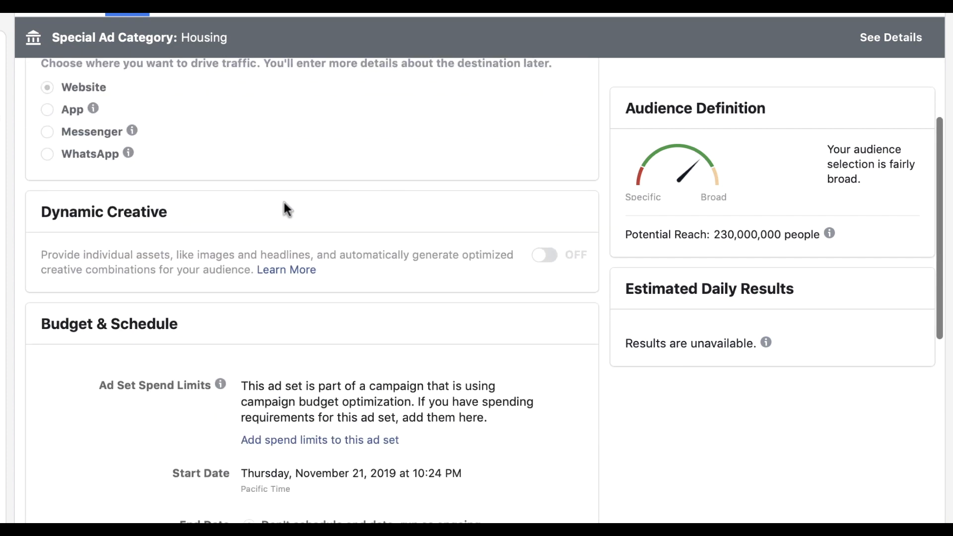
scroll(284, 202, "down", 11)
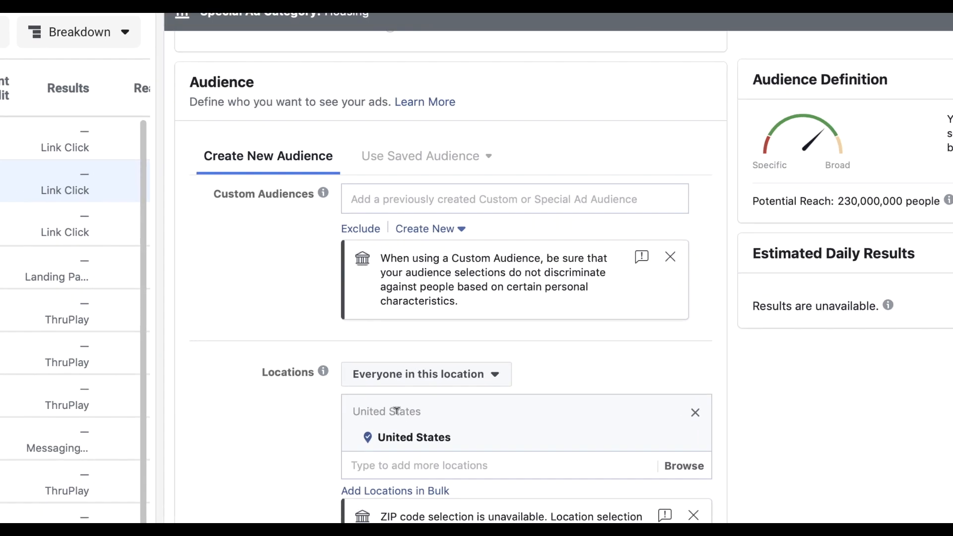
Replace the United States location with Park City, Utah at a 44-mile radius
left_click(373, 268)
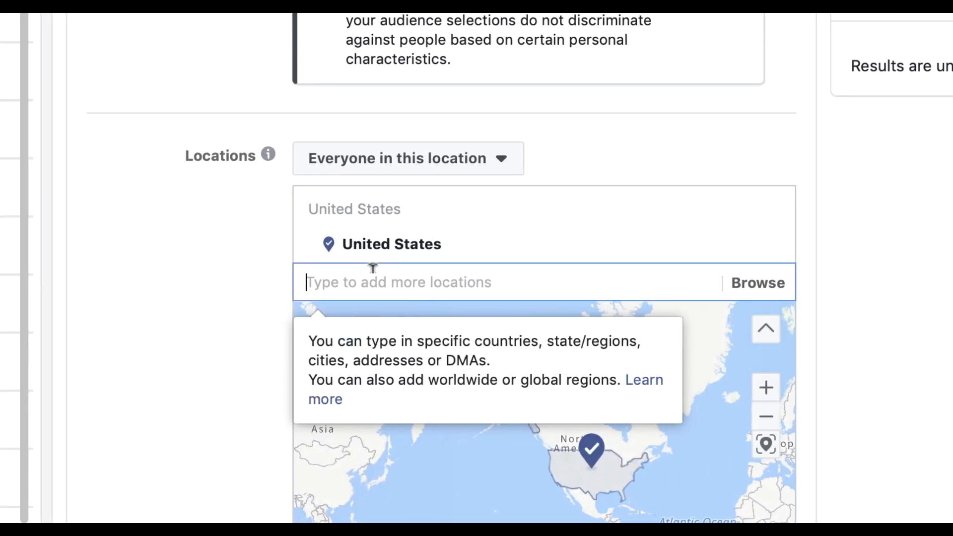
type("park city, utah")
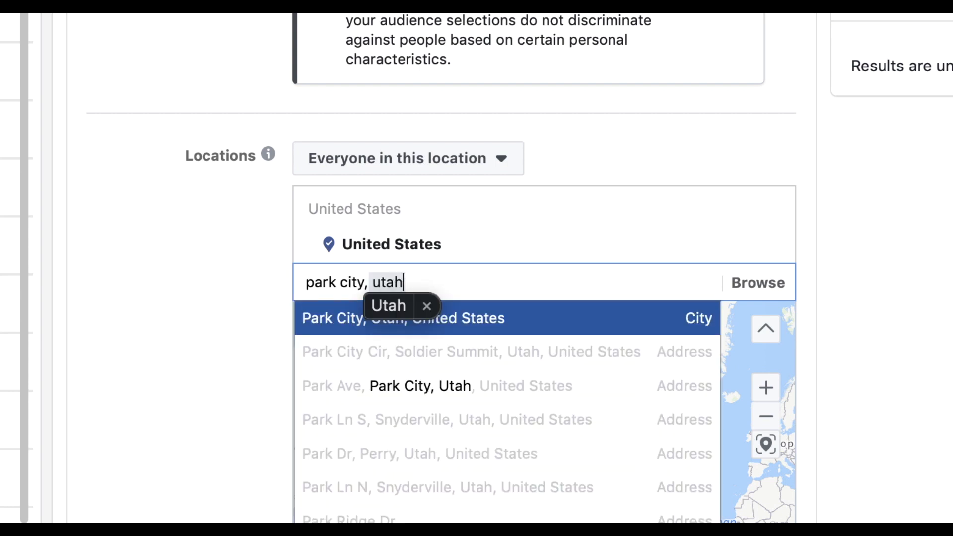
key("Return")
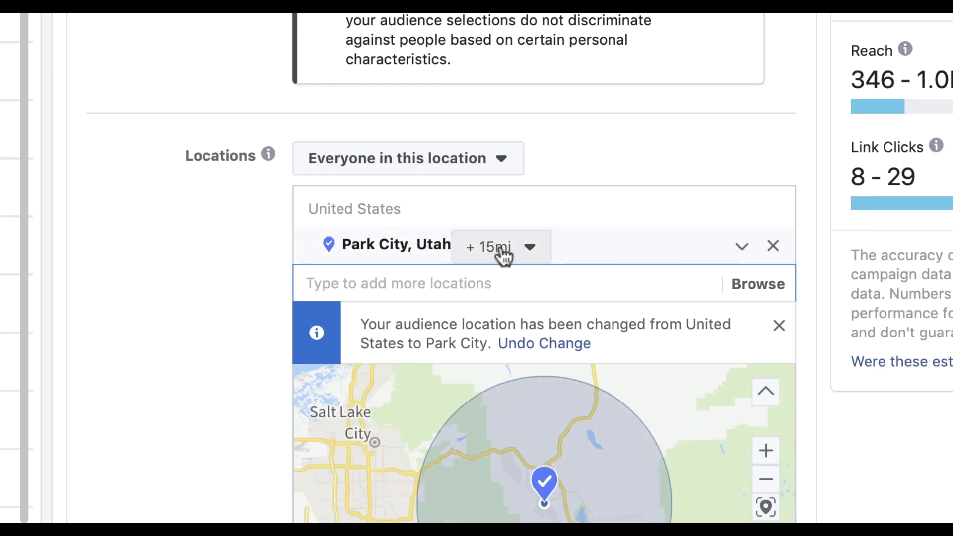
left_click(488, 257)
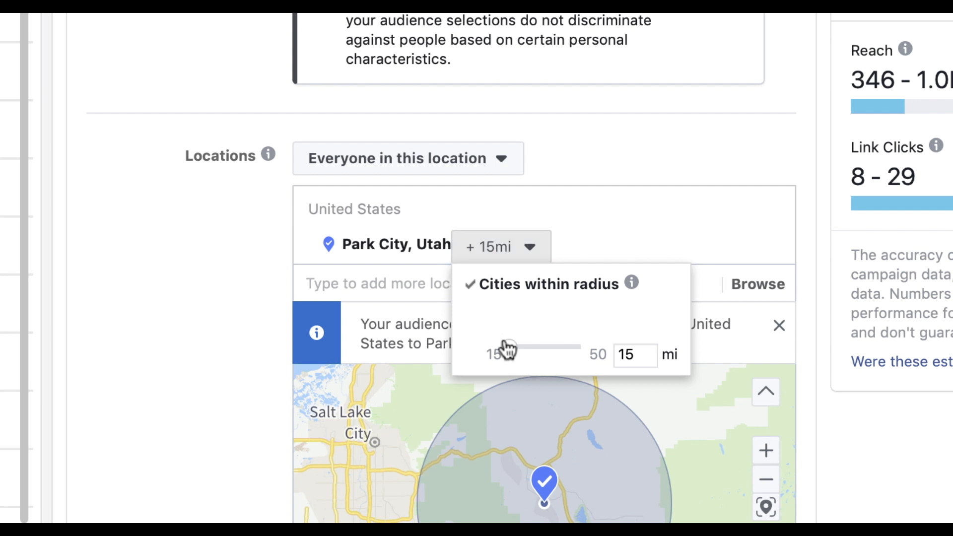
left_click_drag(507, 349, 582, 347)
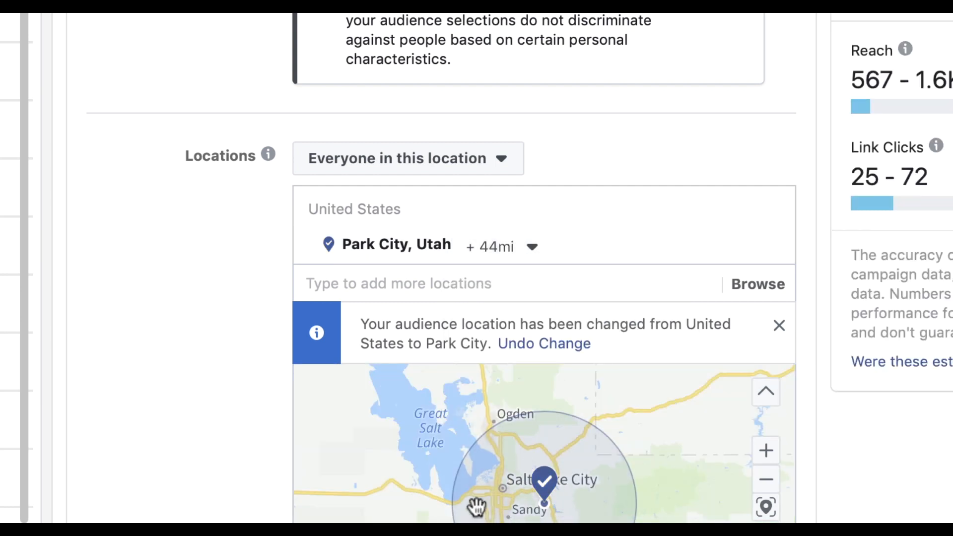
scroll(526, 480, "up", 5)
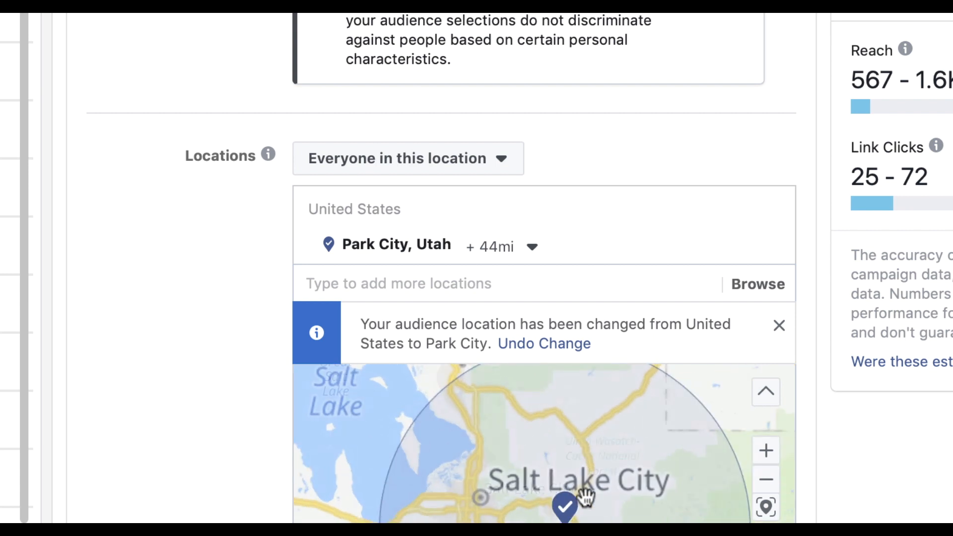
scroll(575, 476, "down", 5)
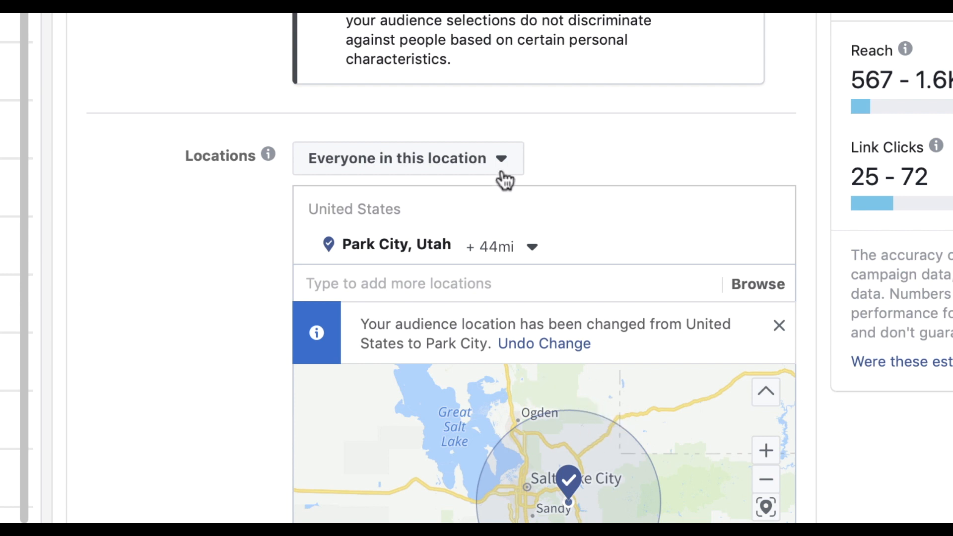
scroll(515, 179, "down", 7)
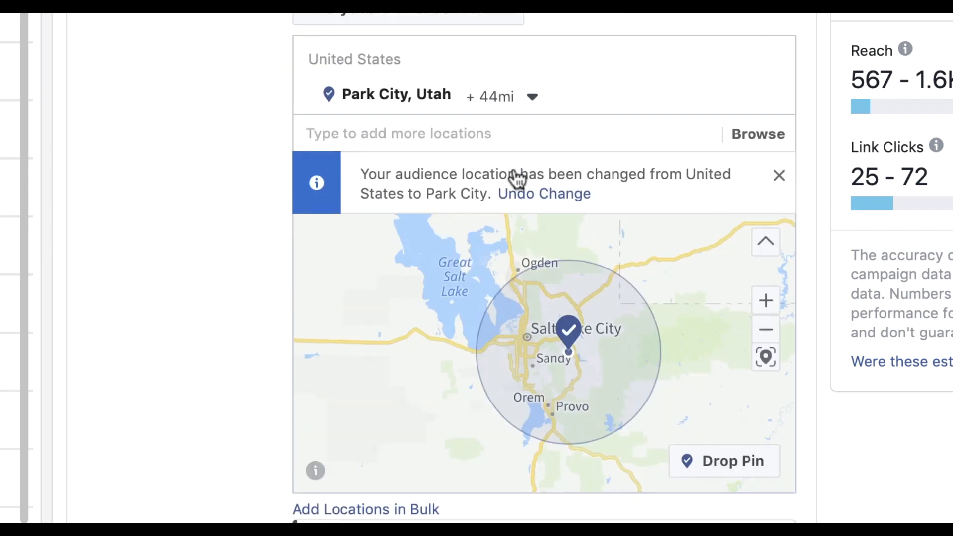
scroll(514, 169, "up", 3)
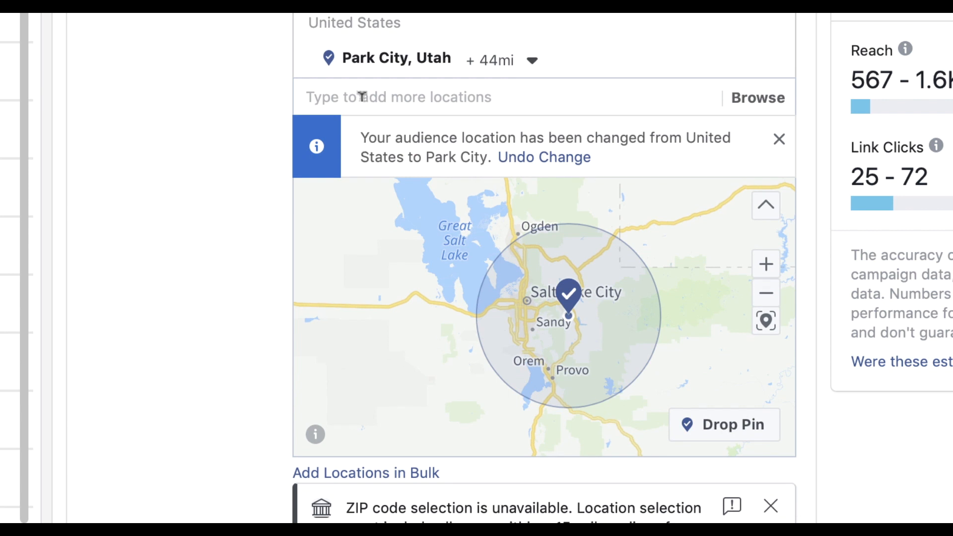
Add Bend, Oregon as a second location, keeping its 15-mile radius
left_click(371, 90)
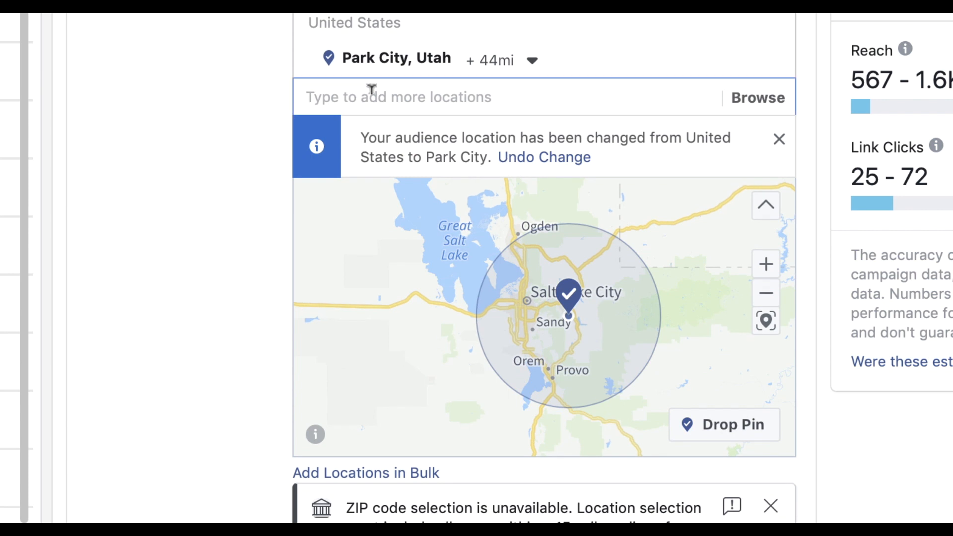
type("bend or")
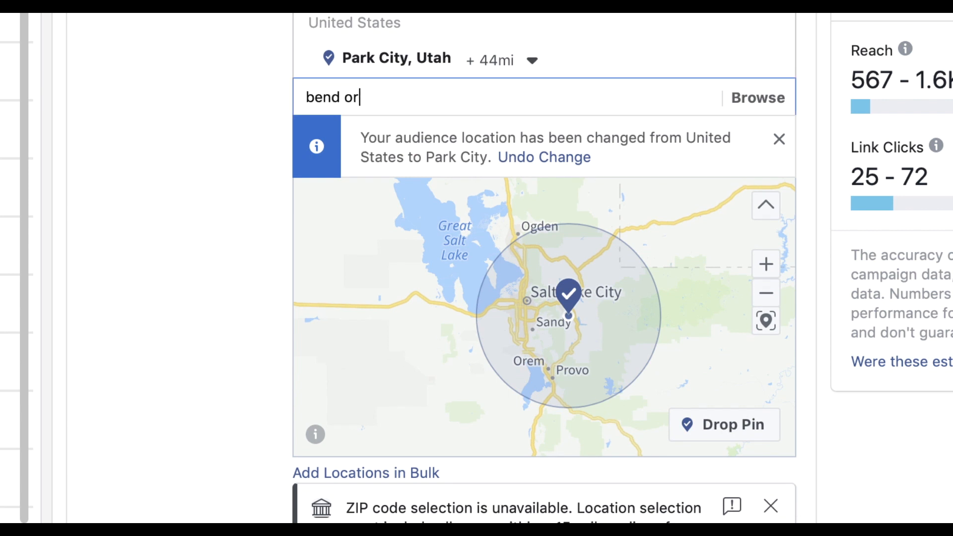
key("Return")
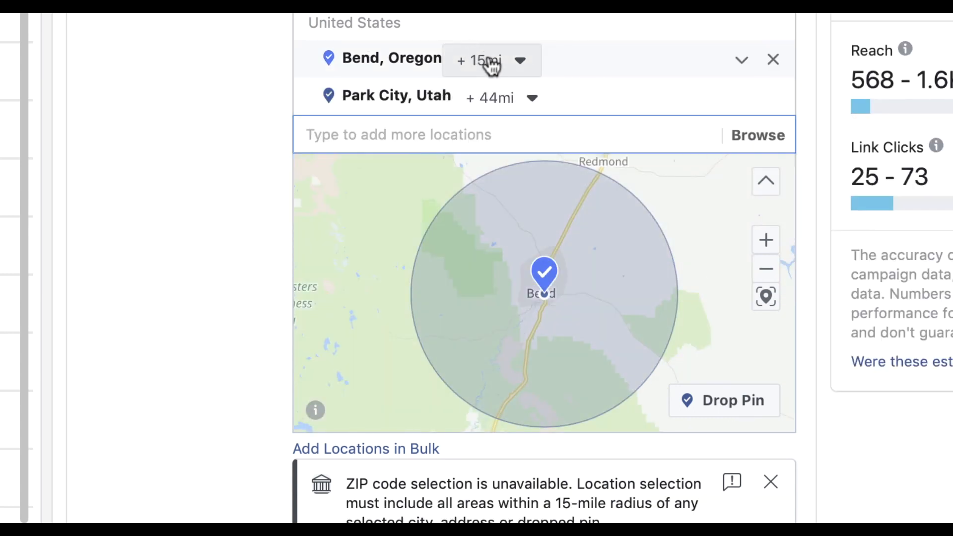
left_click(520, 61)
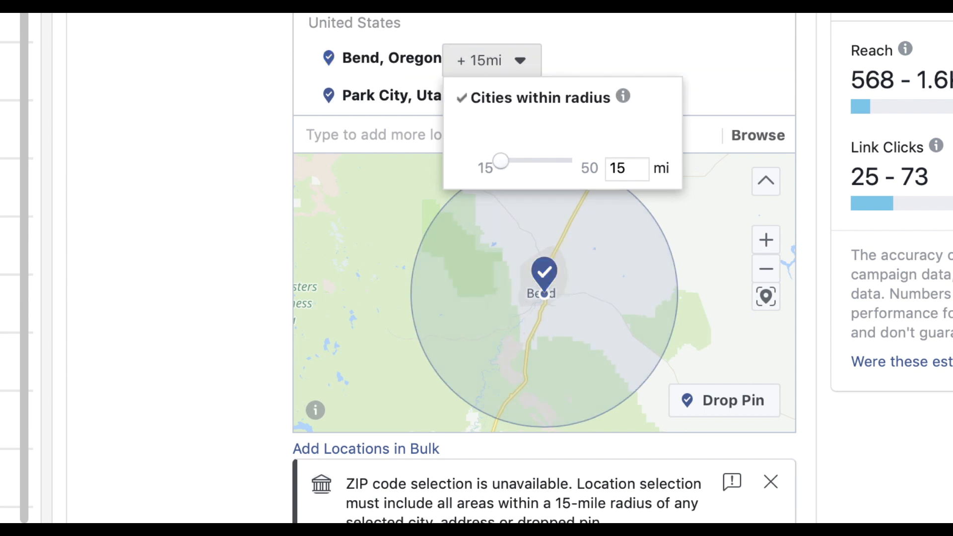
left_click(769, 20)
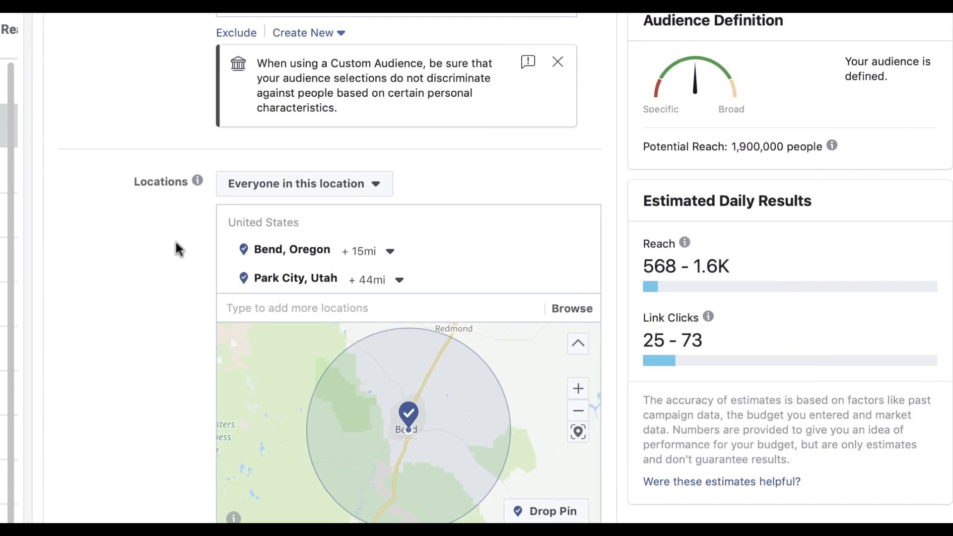
scroll(175, 243, "down", 6)
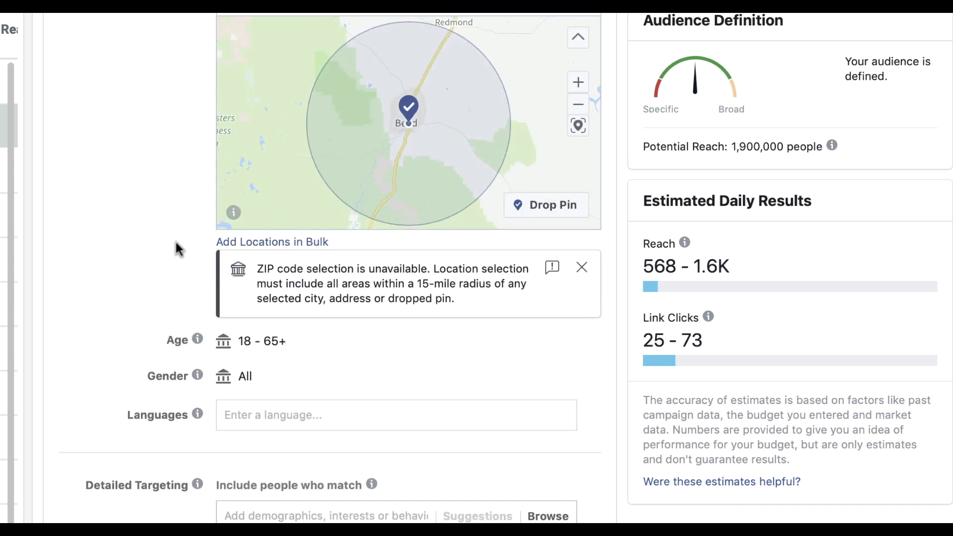
mouse_move(229, 376)
scroll(267, 261, "down", 2)
mouse_move(267, 261)
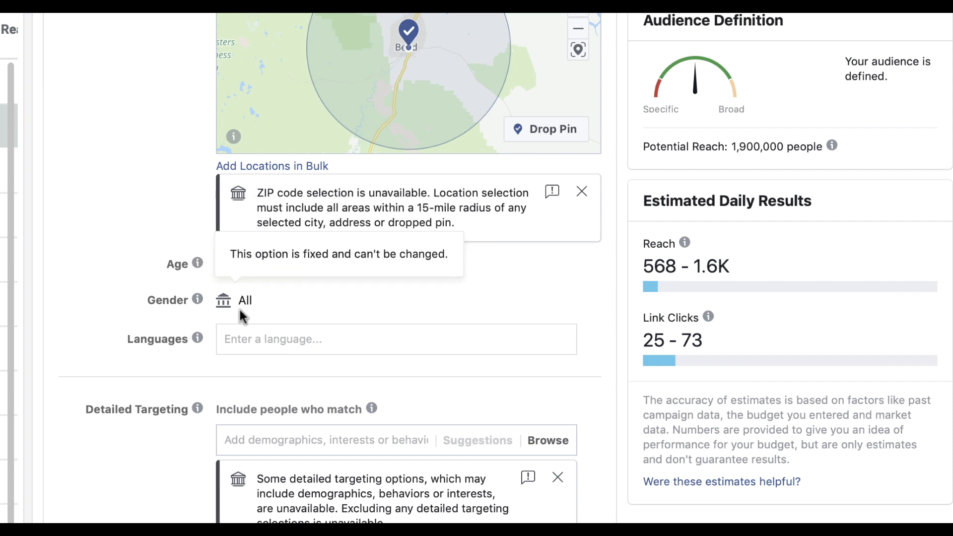
scroll(370, 272, "down", 2)
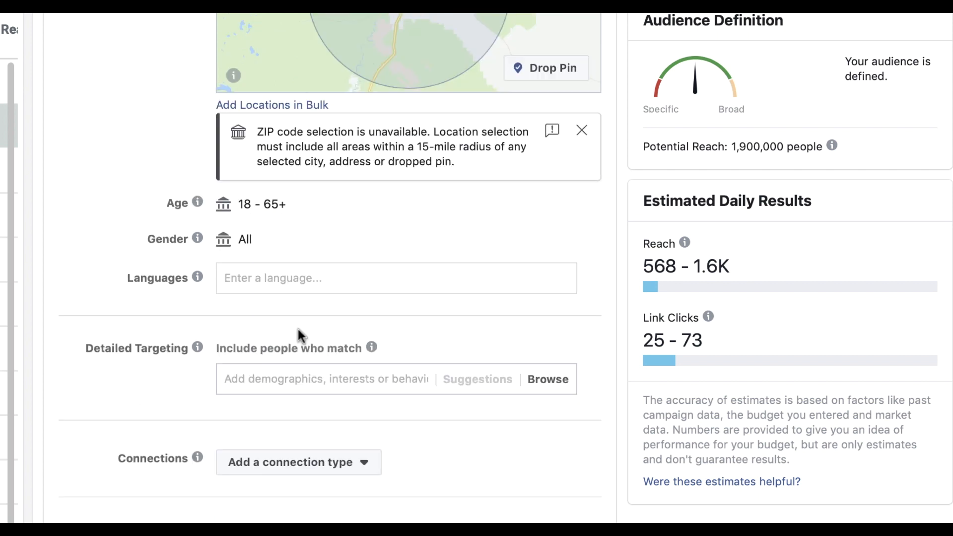
scroll(298, 330, "up", 8)
scroll(360, 280, "up", 1)
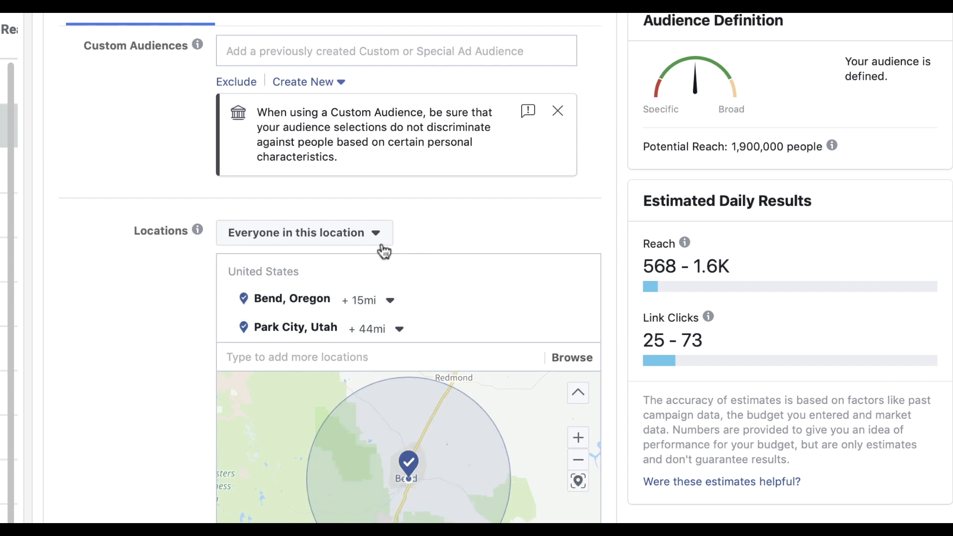
left_click(269, 356)
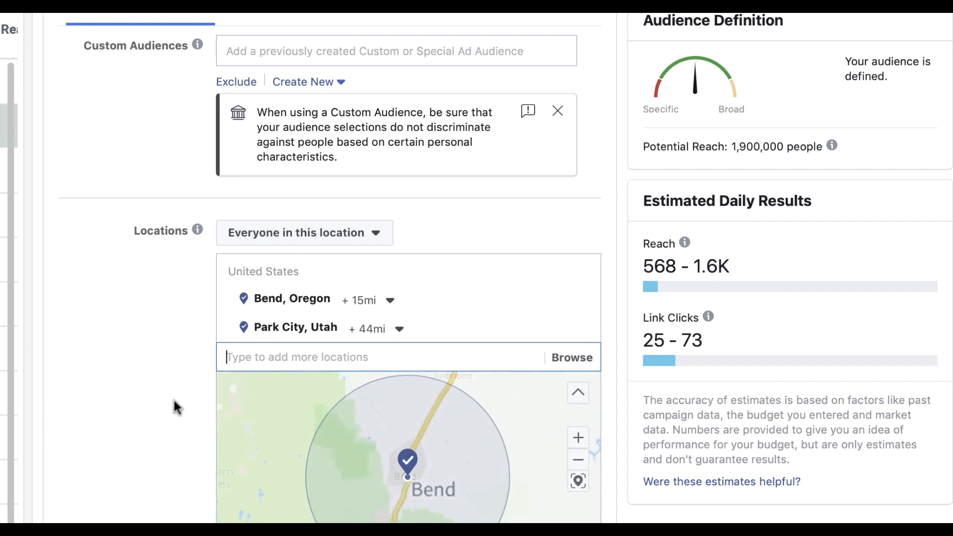
scroll(187, 391, "down", 3)
scroll(188, 390, "down", 8)
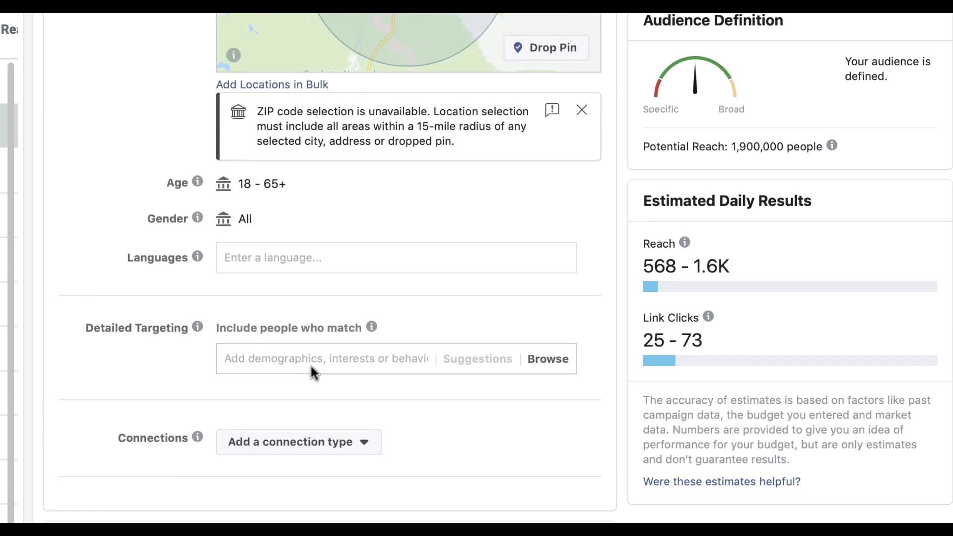
scroll(347, 353, "up", 1)
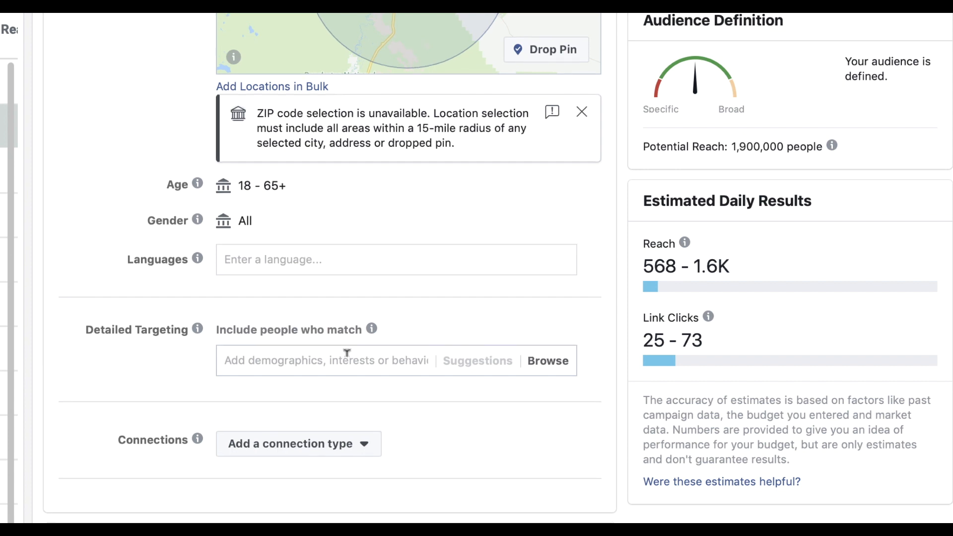
scroll(544, 370, "down", 1)
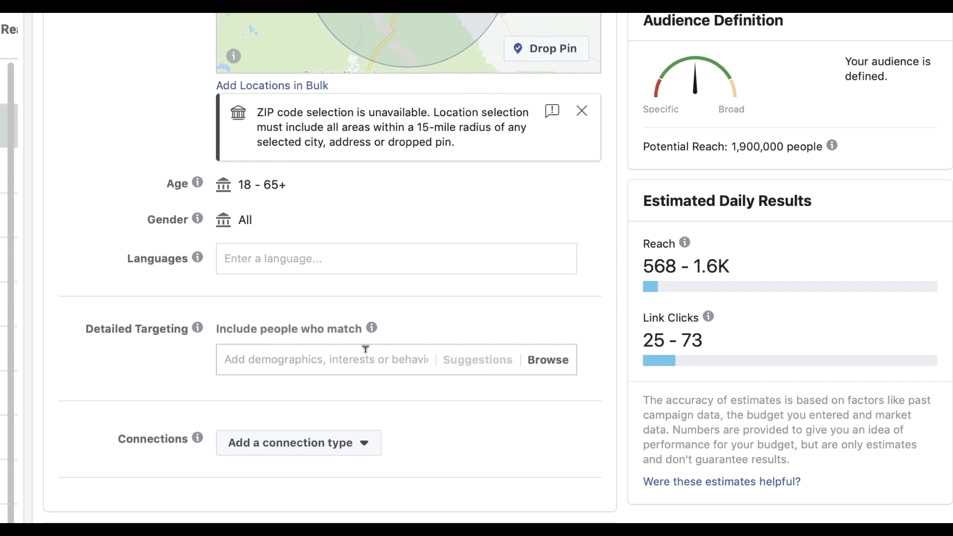
Search and add Zillow, Homes.com and Luxury real estate as detailed targeting interests
left_click(366, 351)
type("zillow")
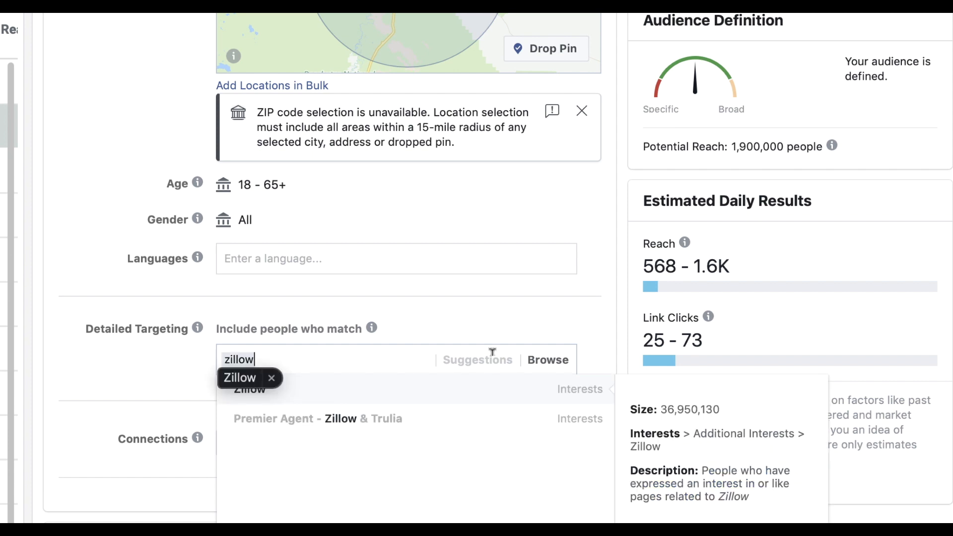
left_click(316, 388)
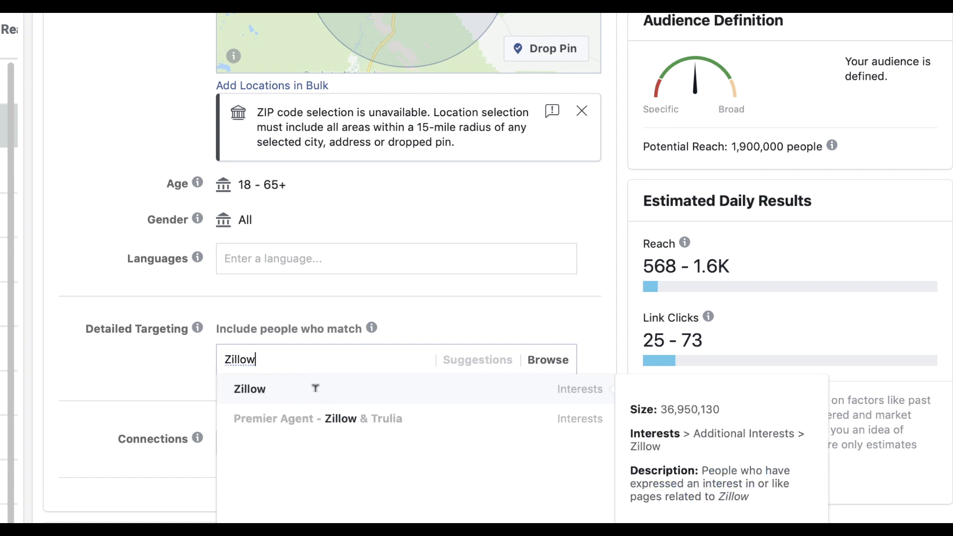
left_click(316, 388)
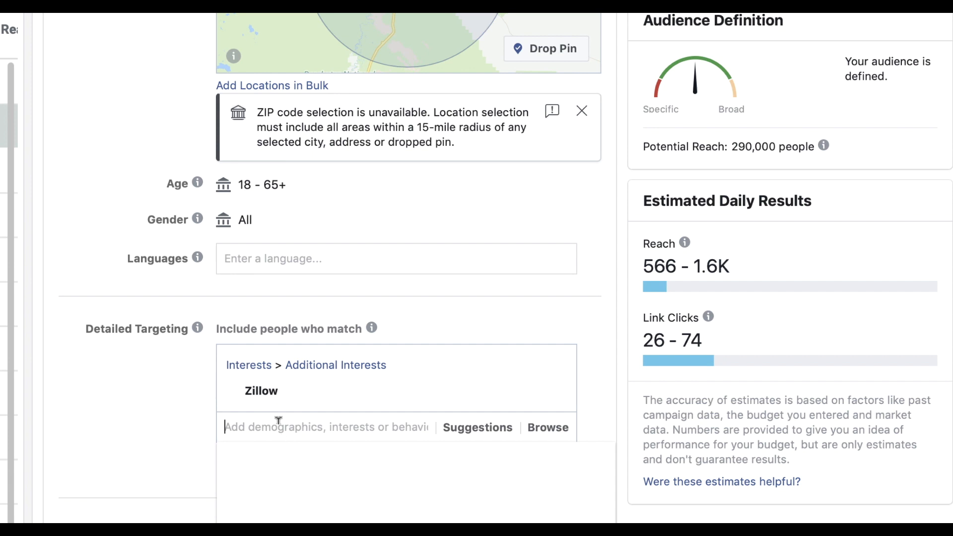
type("homes.com")
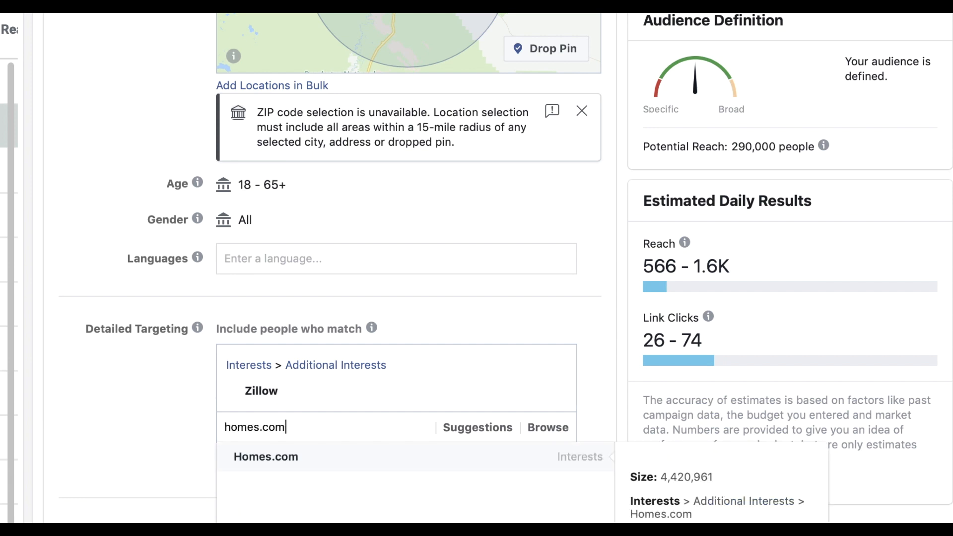
left_click(281, 469)
scroll(348, 348, "down", 4)
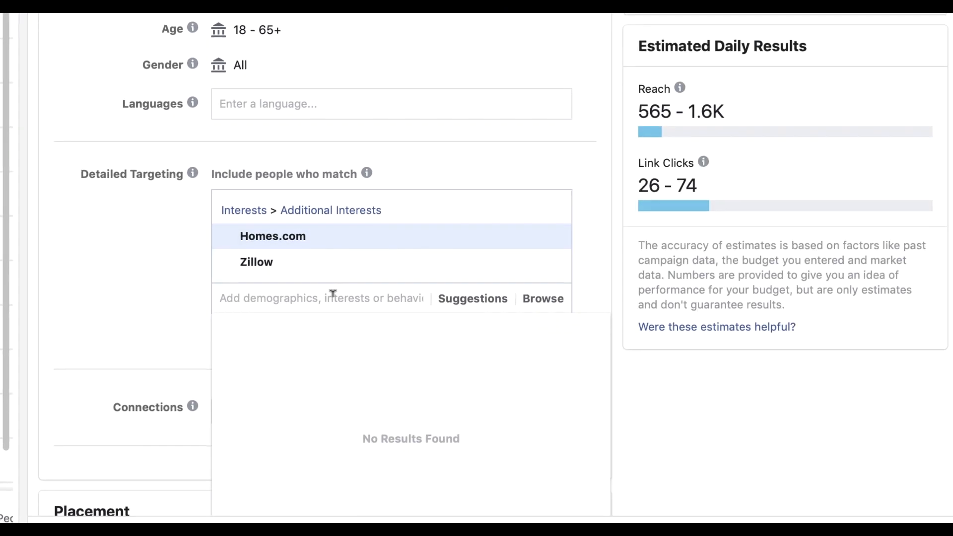
type("lux")
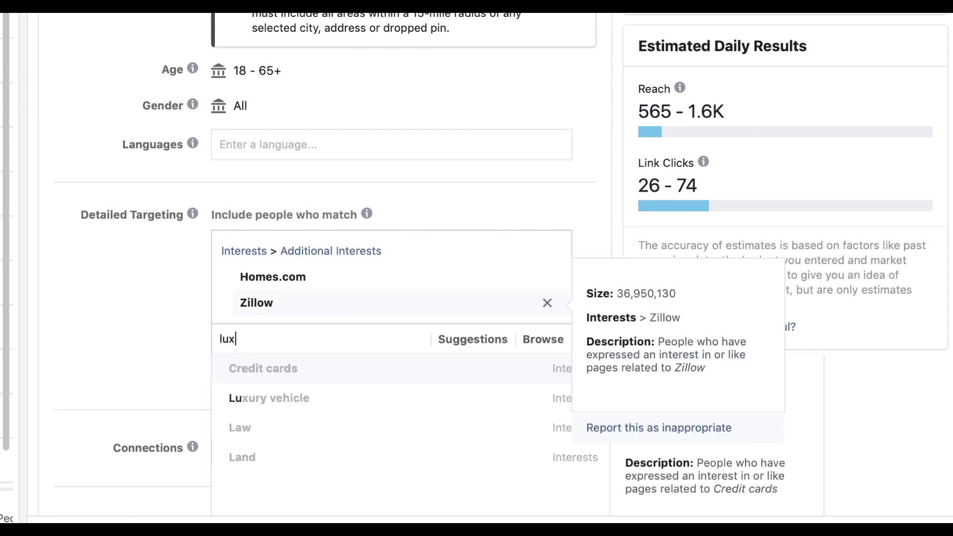
left_click(288, 398)
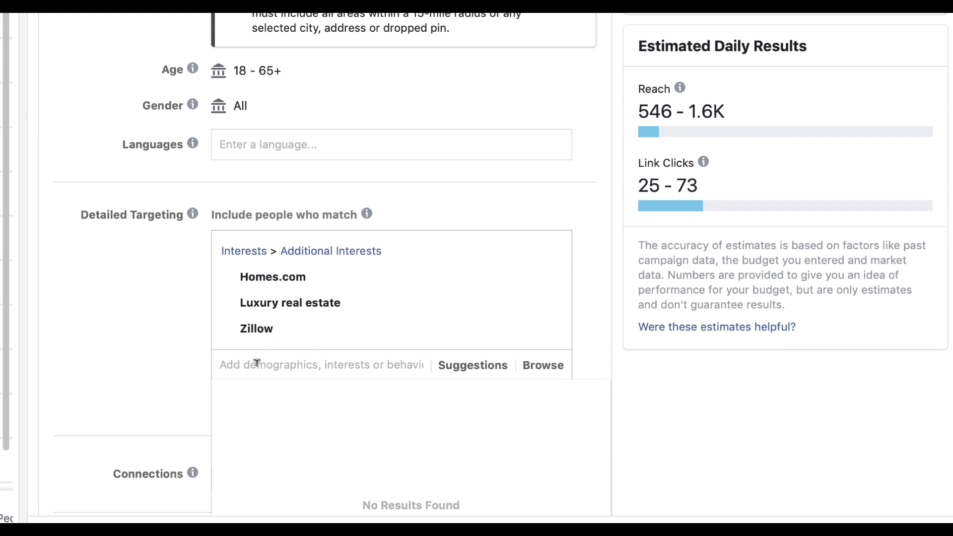
type("new")
key("BackSpace")
key("BackSpace")
Browse the Interests category and add Apartments.com to detailed targeting
left_click(546, 368)
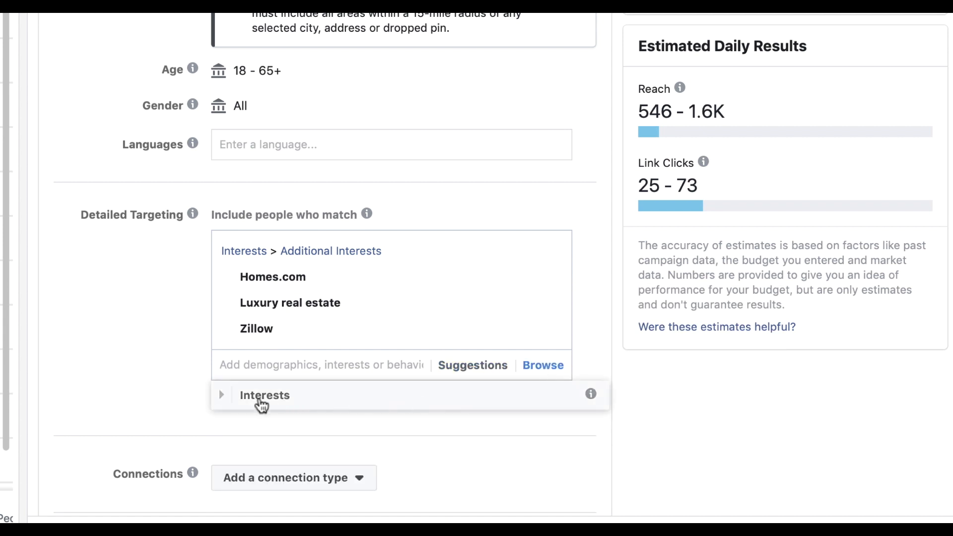
left_click(260, 396)
scroll(361, 392, "down", 3)
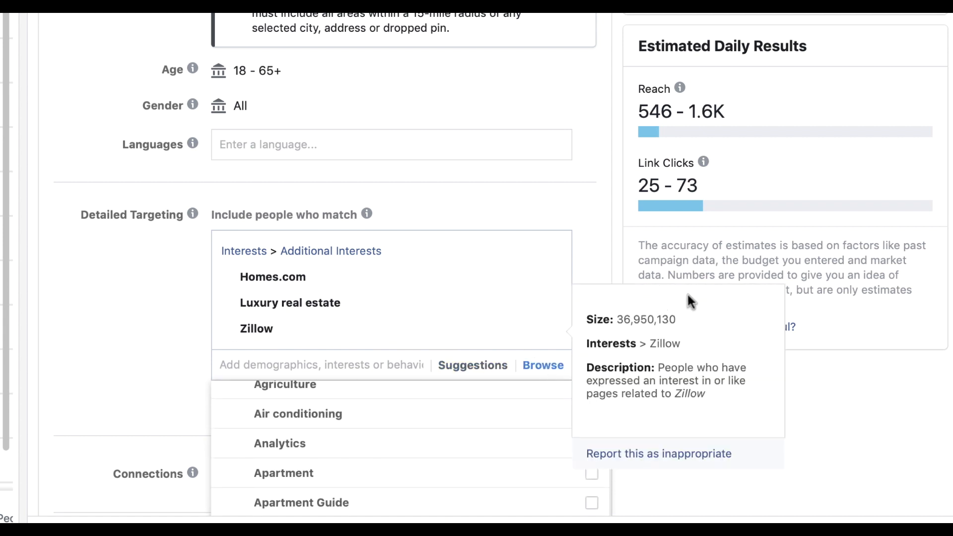
scroll(687, 294, "down", 5)
scroll(642, 284, "down", 2)
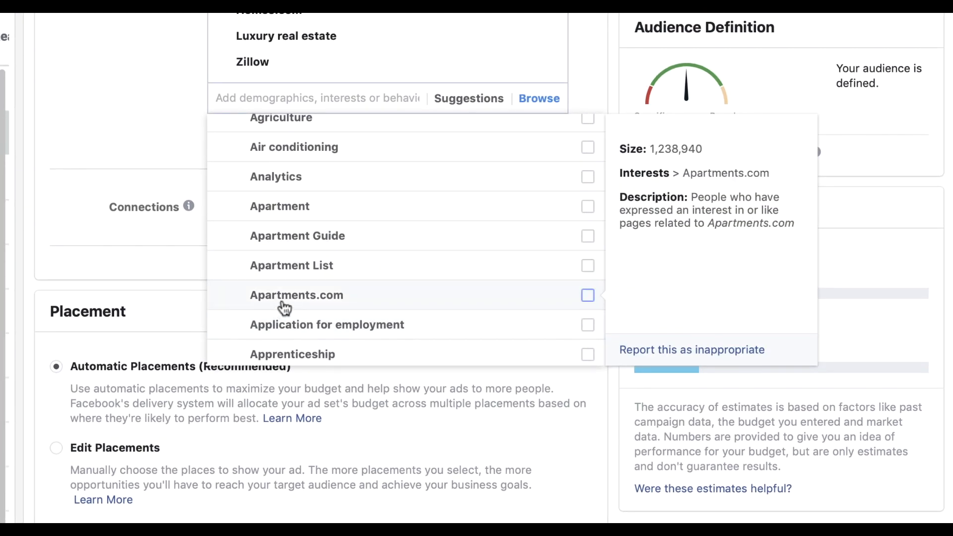
left_click(299, 301)
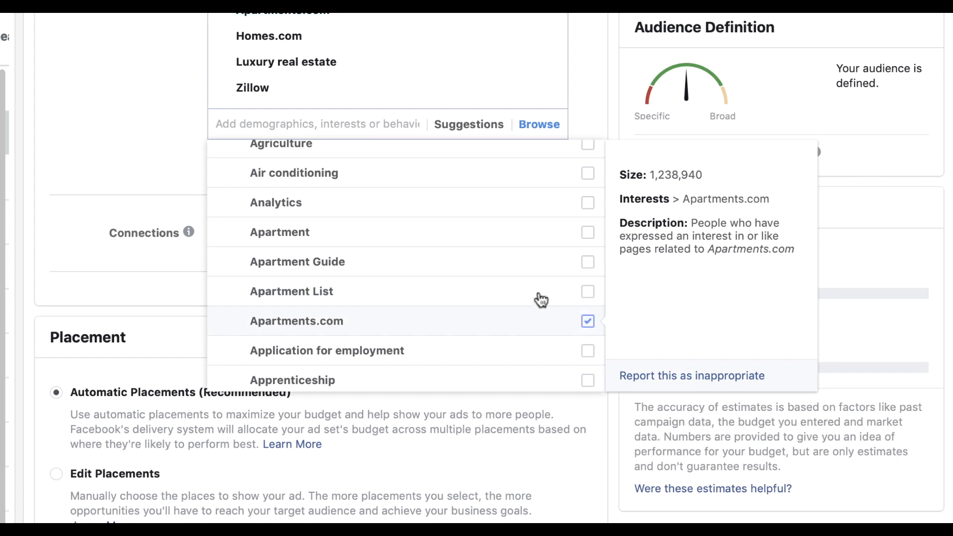
Add Cash out refinancing from the interests list and scroll through the remaining real estate topics
scroll(438, 229, "down", 2)
scroll(439, 231, "down", 8)
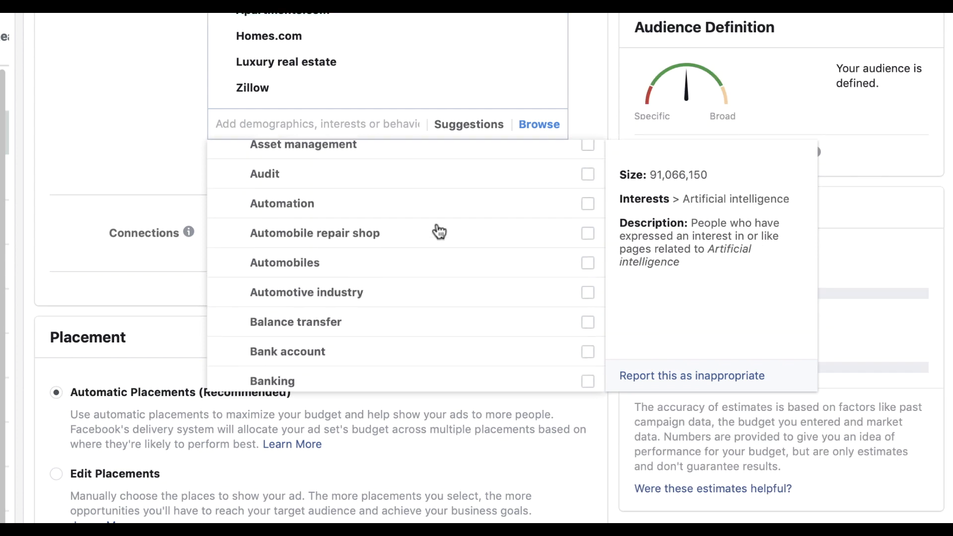
scroll(439, 230, "down", 6)
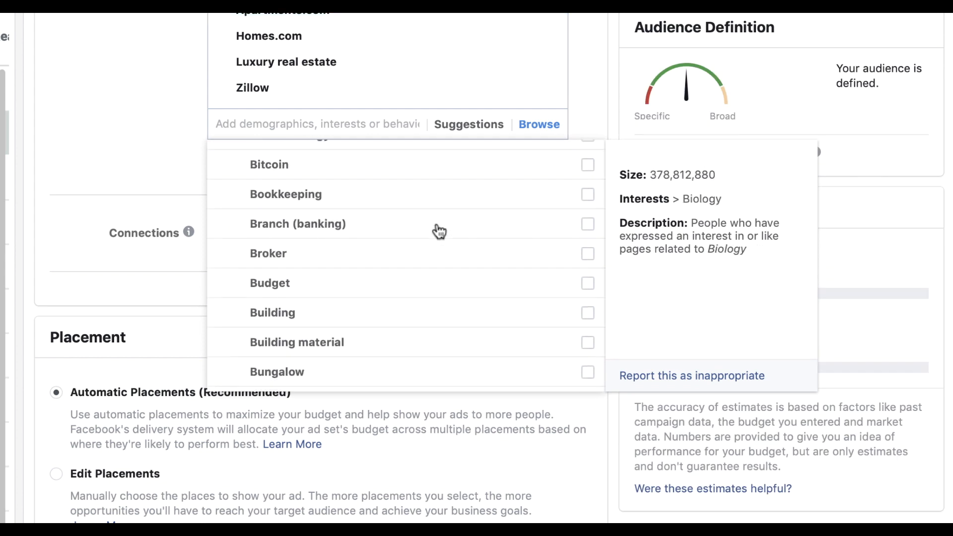
scroll(439, 231, "down", 6)
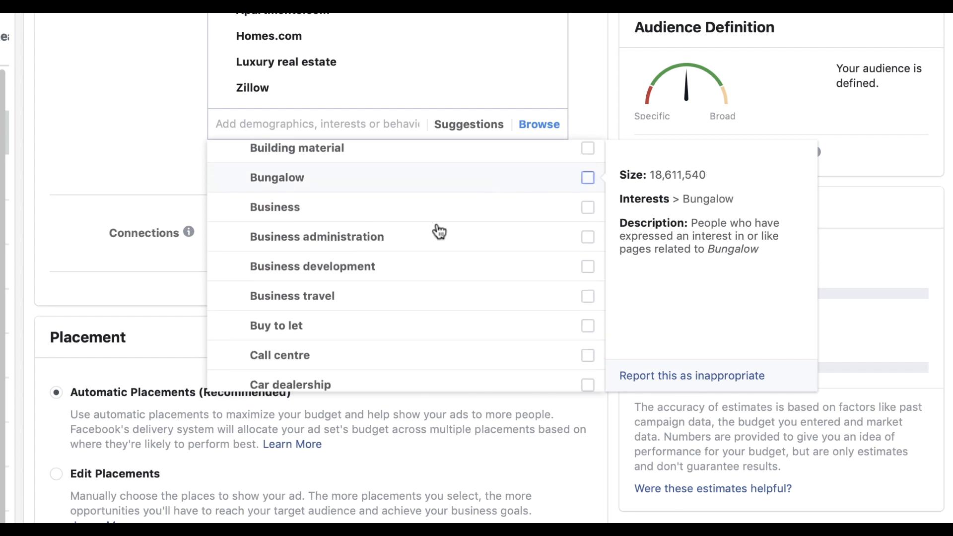
scroll(439, 231, "down", 7)
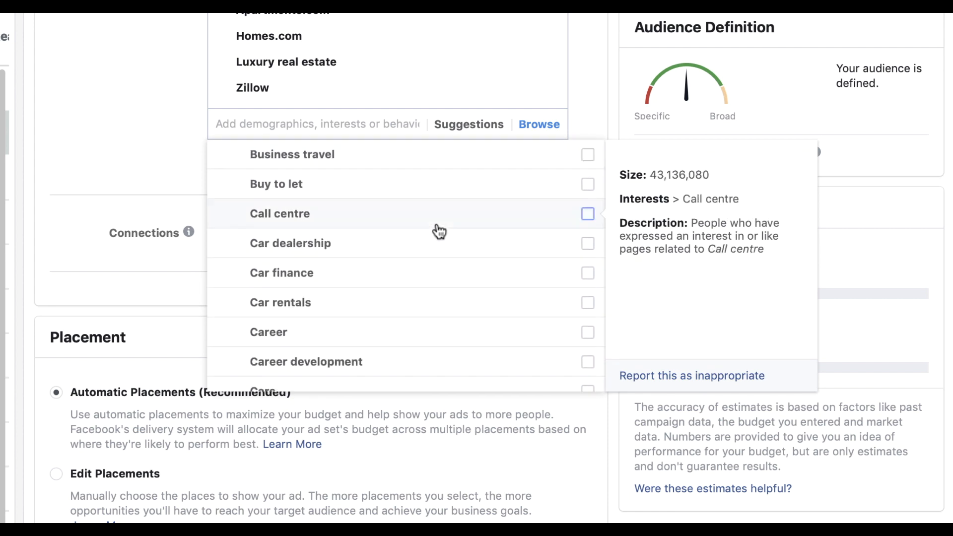
scroll(439, 231, "down", 3)
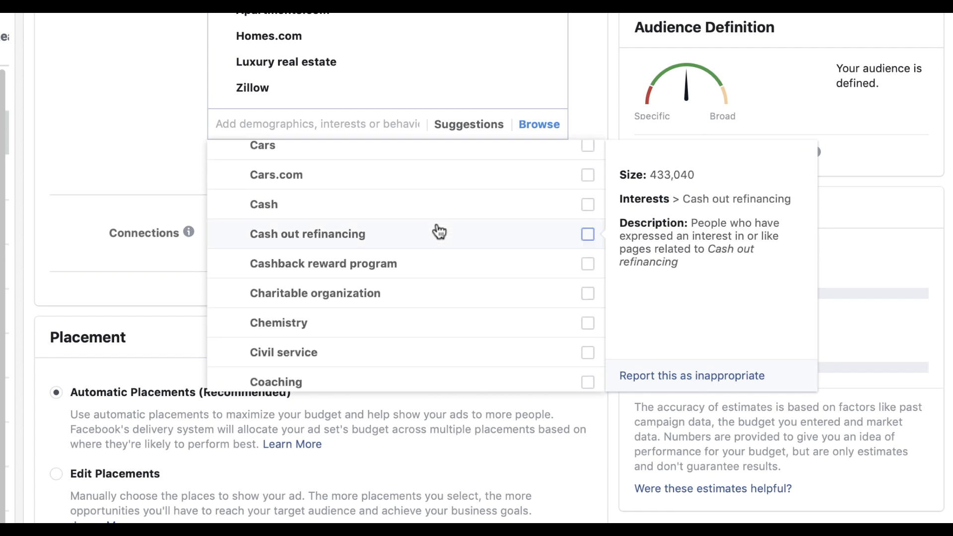
scroll(439, 231, "down", 3)
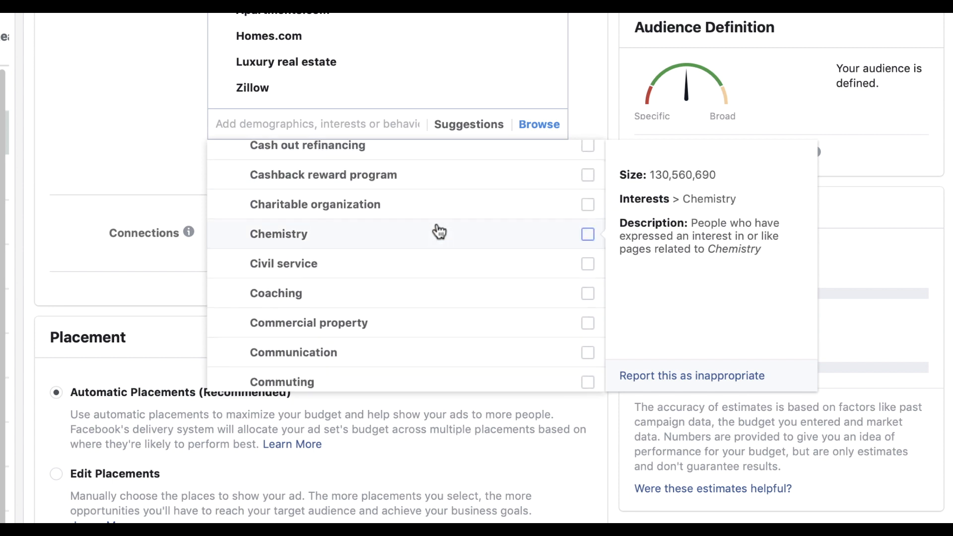
scroll(353, 199, "up", 1)
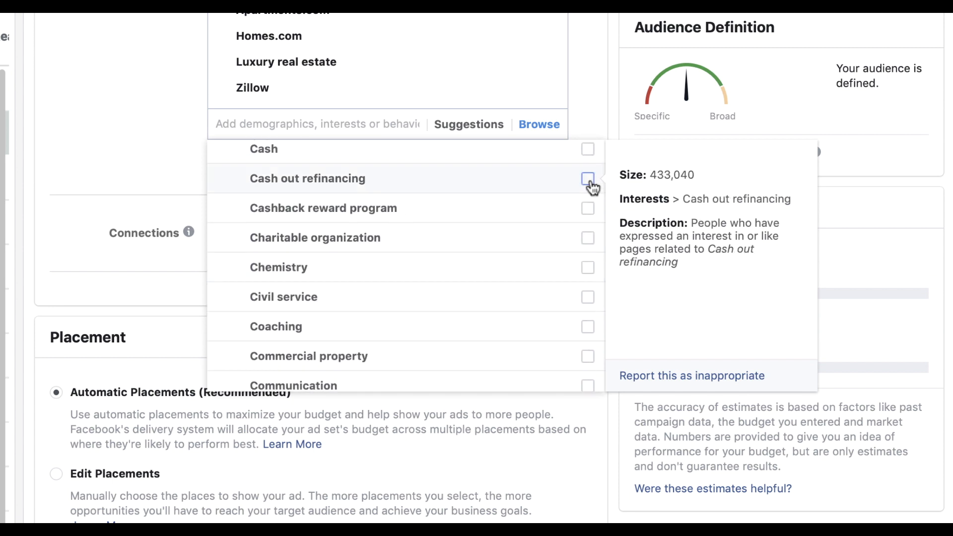
left_click(530, 191)
scroll(370, 275, "down", 2)
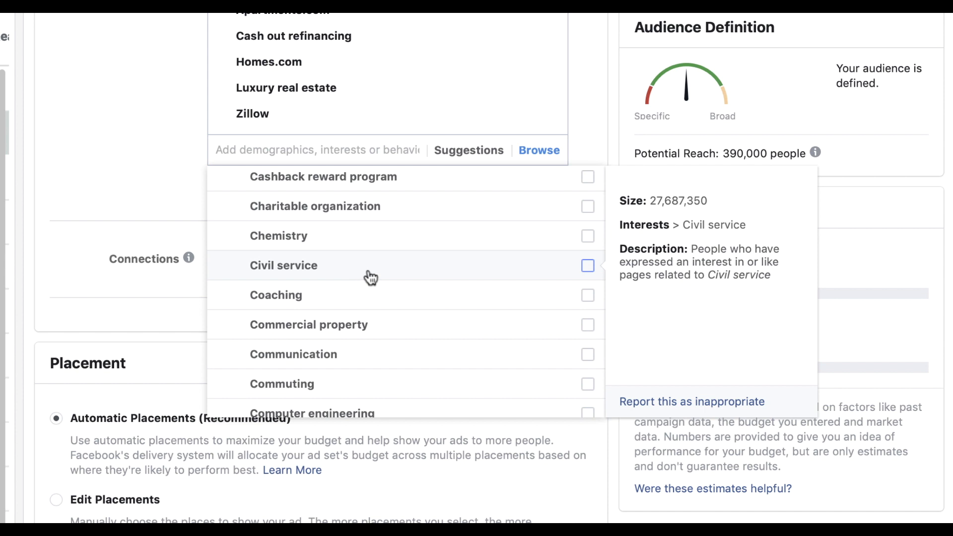
scroll(365, 277, "down", 4)
scroll(370, 278, "down", 2)
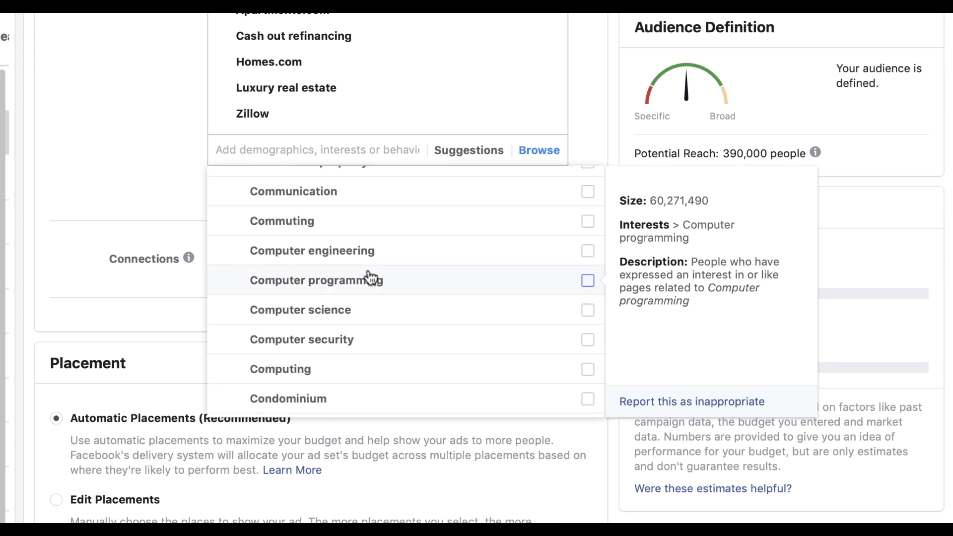
scroll(371, 278, "down", 2)
scroll(395, 279, "down", 2)
scroll(397, 281, "down", 2)
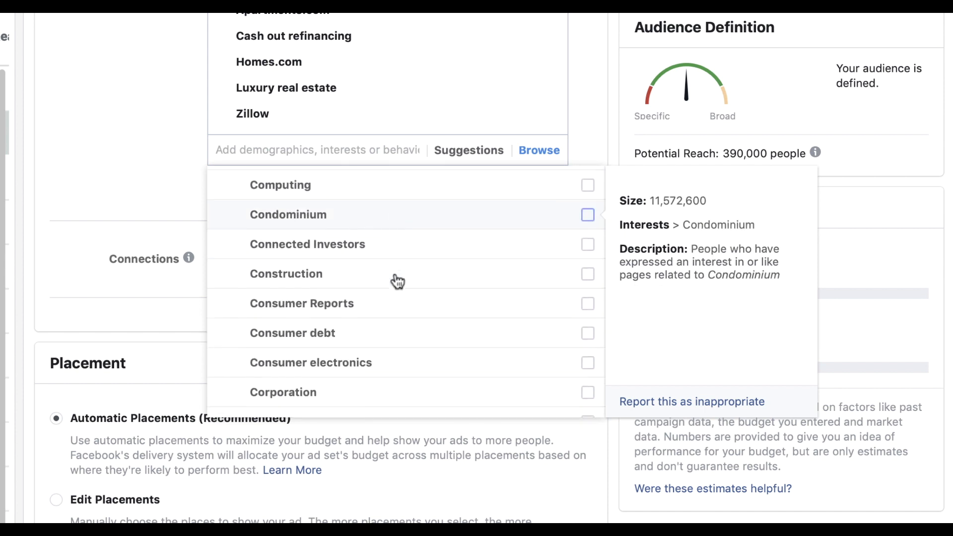
scroll(397, 281, "down", 2)
scroll(397, 281, "down", 2)
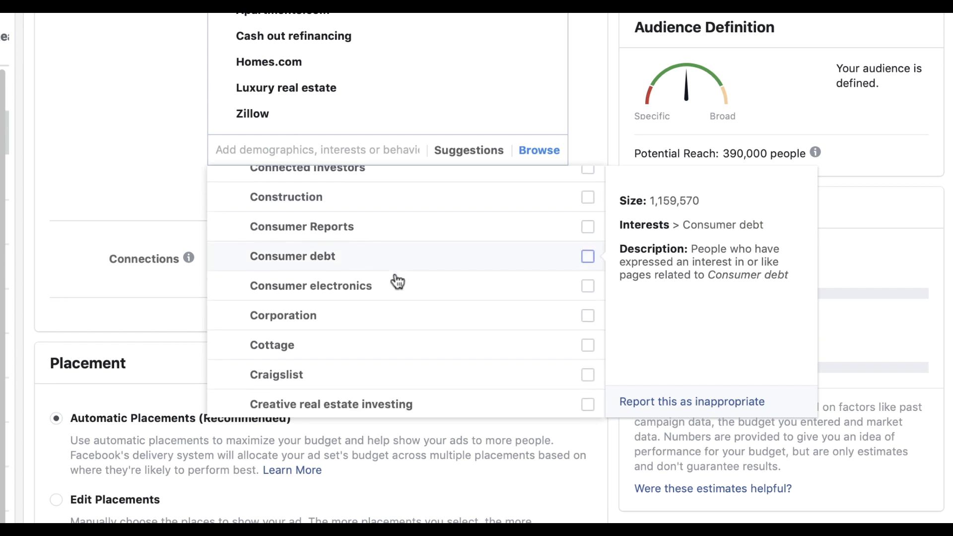
scroll(398, 281, "down", 2)
scroll(397, 281, "down", 2)
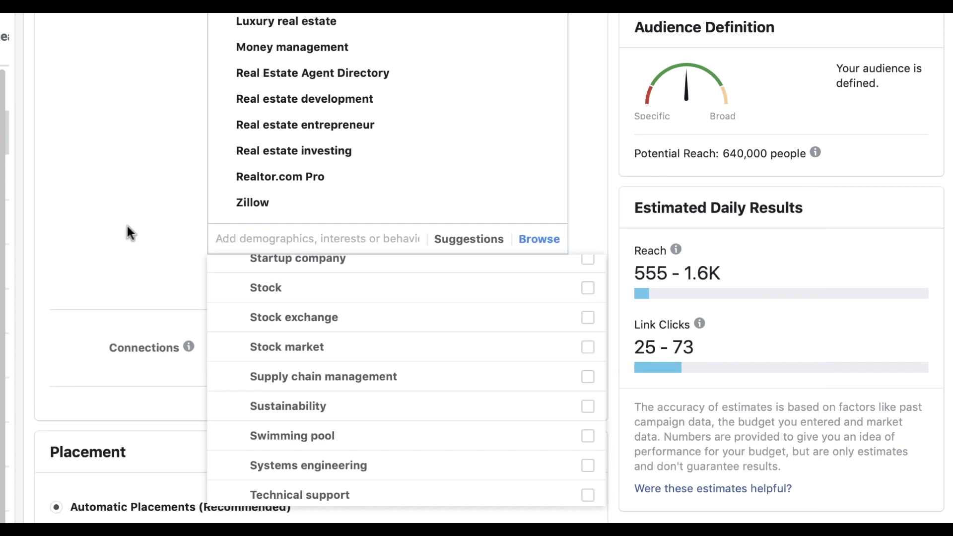
scroll(154, 172, "up", 3)
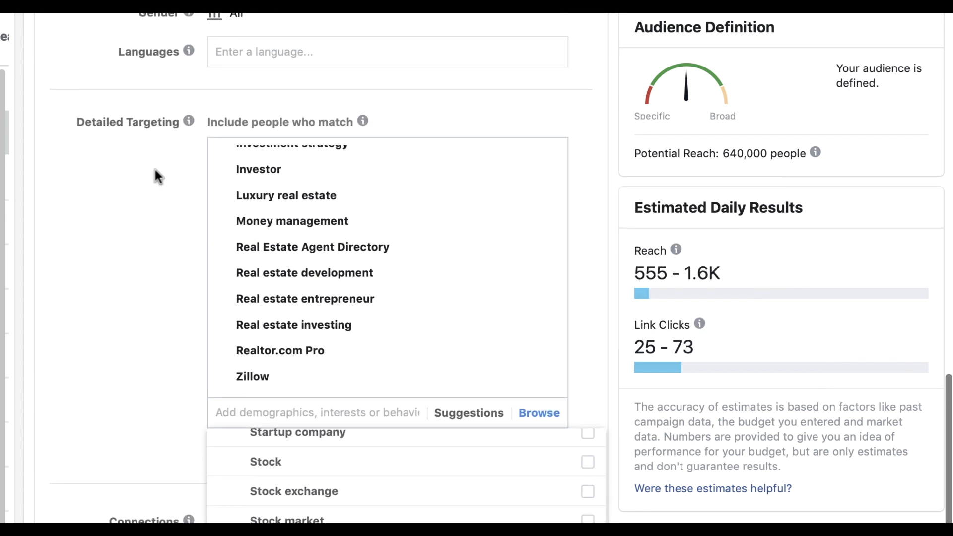
Close the interest browser and review Detailed Targeting, Connections and Placement at 640,000 potential reach
left_click(119, 223)
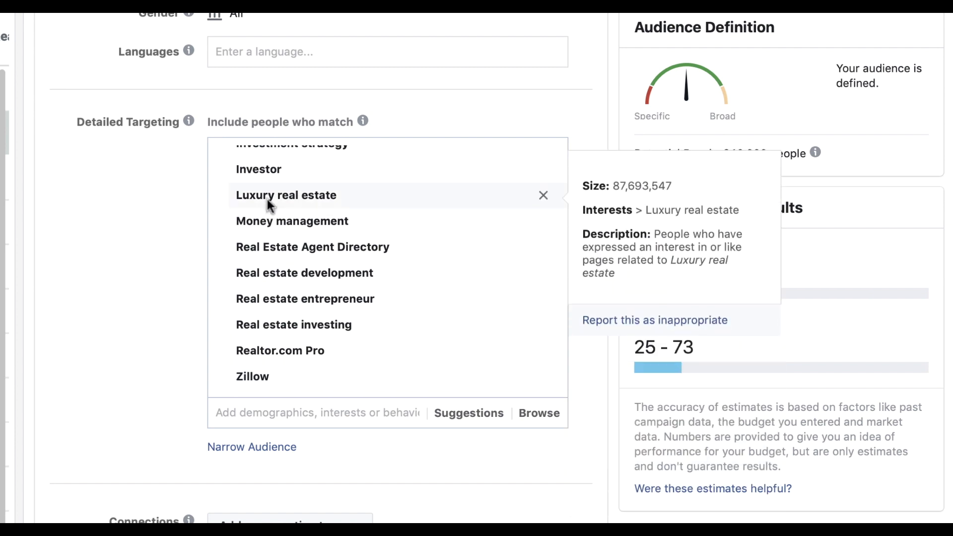
scroll(166, 198, "down", 5)
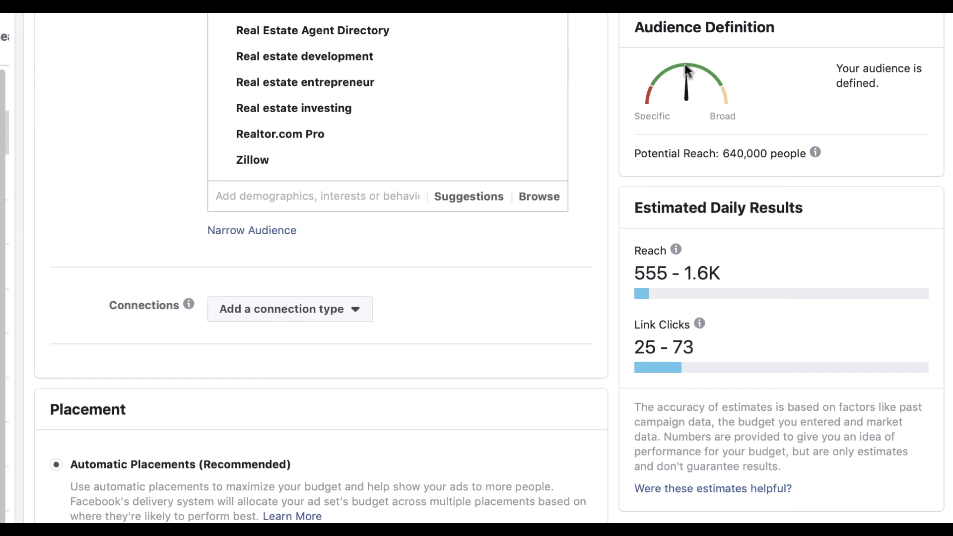
scroll(687, 64, "up", 1)
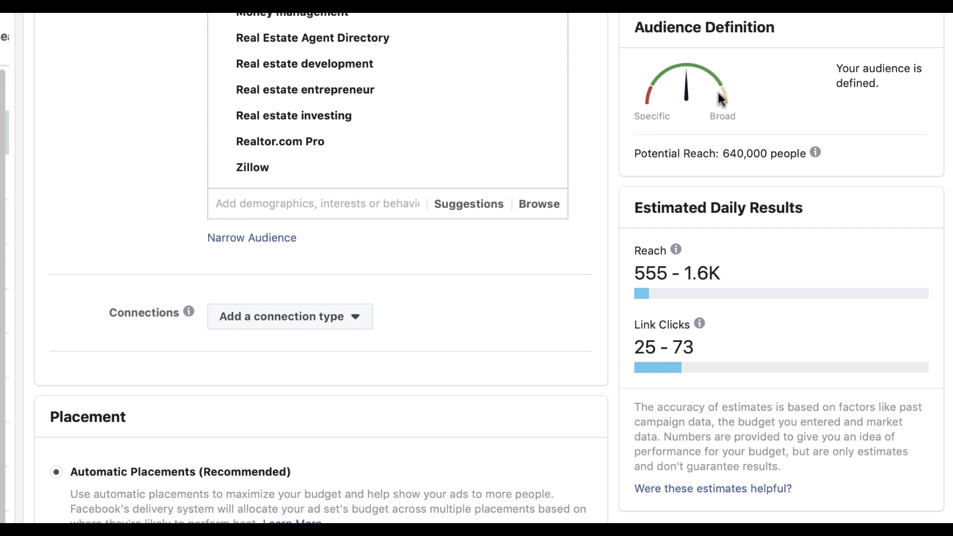
scroll(551, 253, "down", 4)
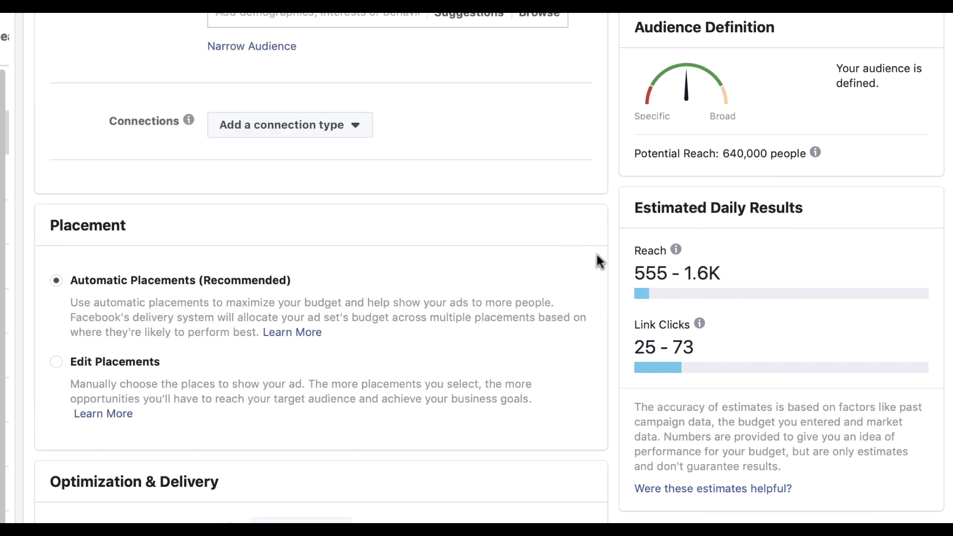
scroll(460, 253, "down", 1)
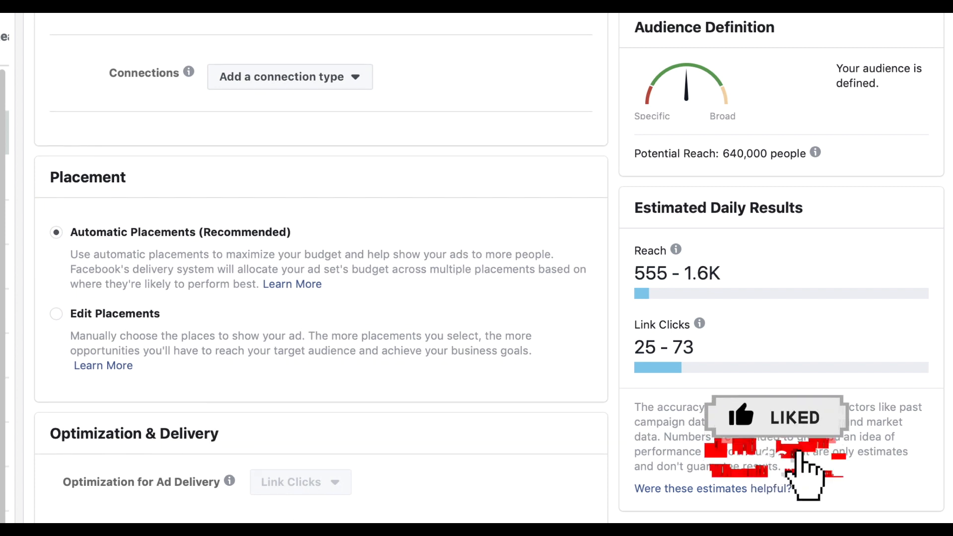
scroll(262, 341, "up", 4)
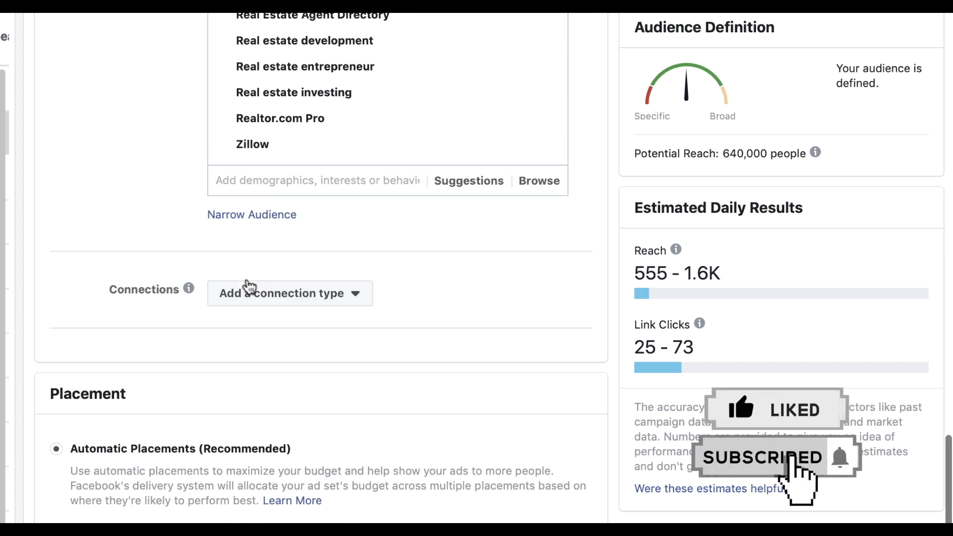
left_click(327, 296)
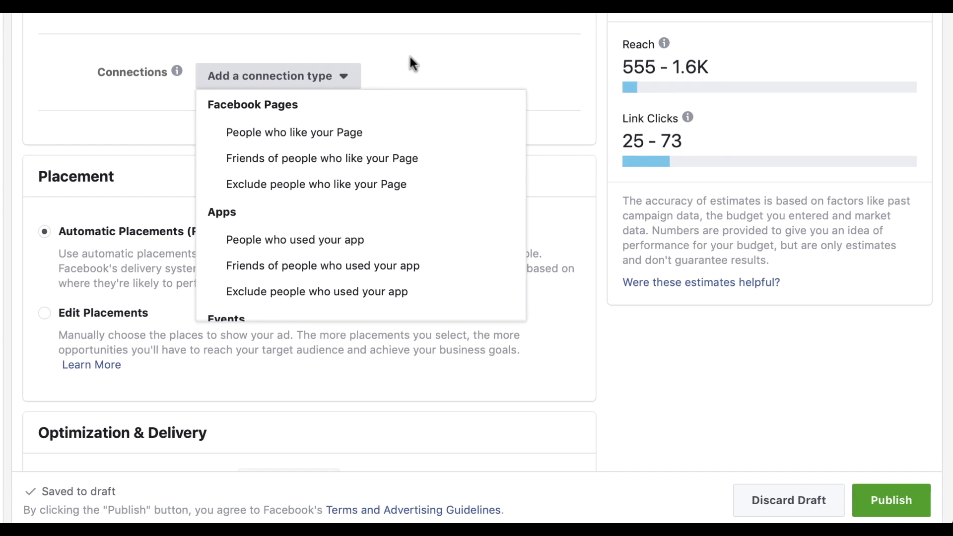
left_click(410, 64)
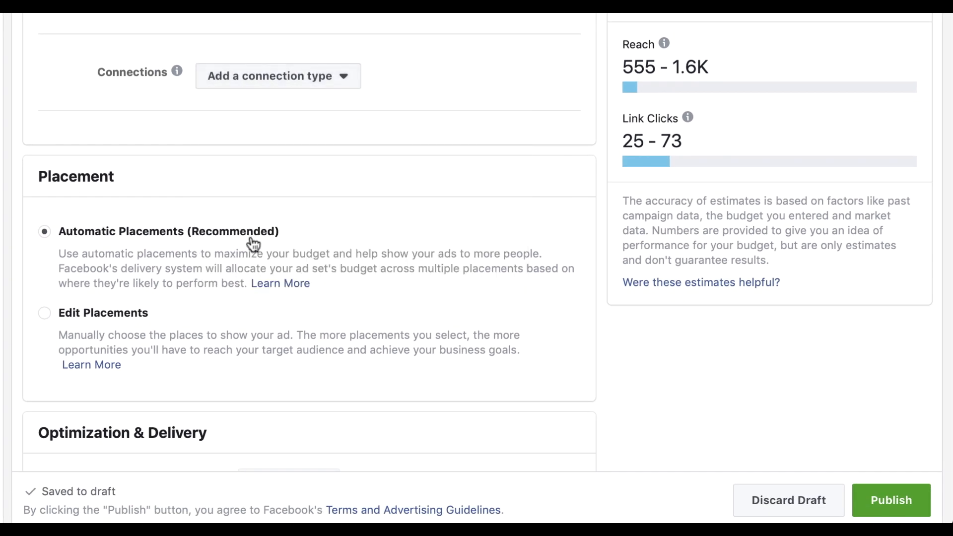
scroll(253, 245, "down", 2)
scroll(253, 243, "down", 3)
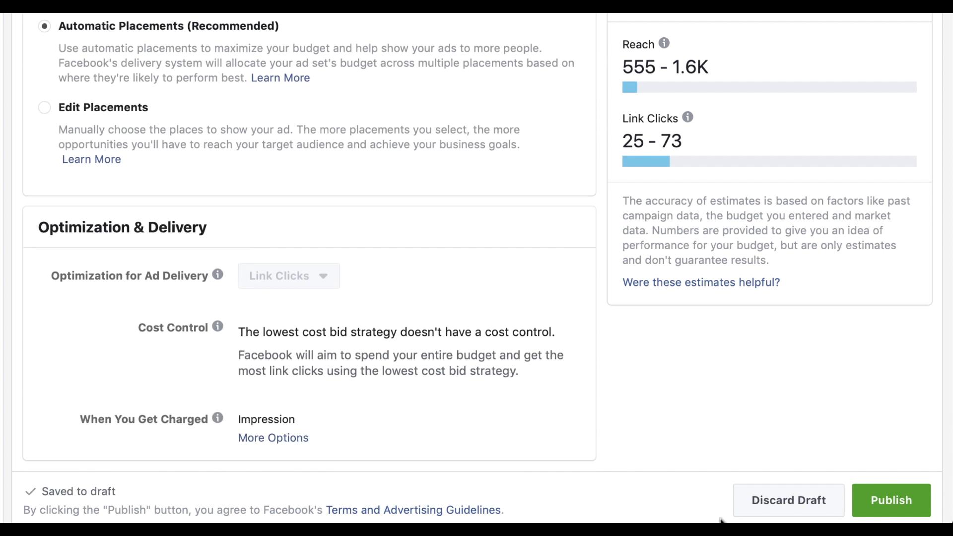
Publish the ad set, then scroll through its Locations, Detailed Targeting and Placement settings
left_click(888, 500)
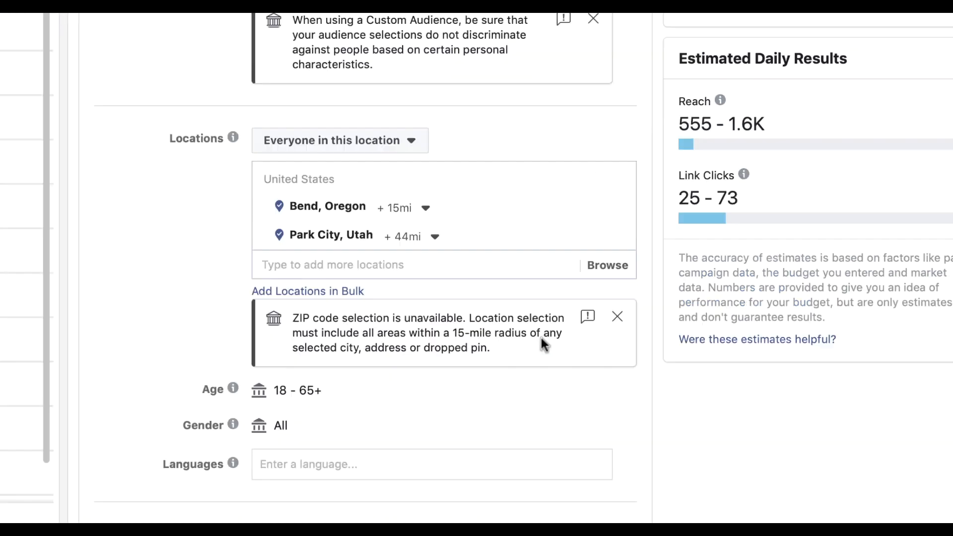
scroll(542, 337, "up", 2)
scroll(541, 336, "up", 10)
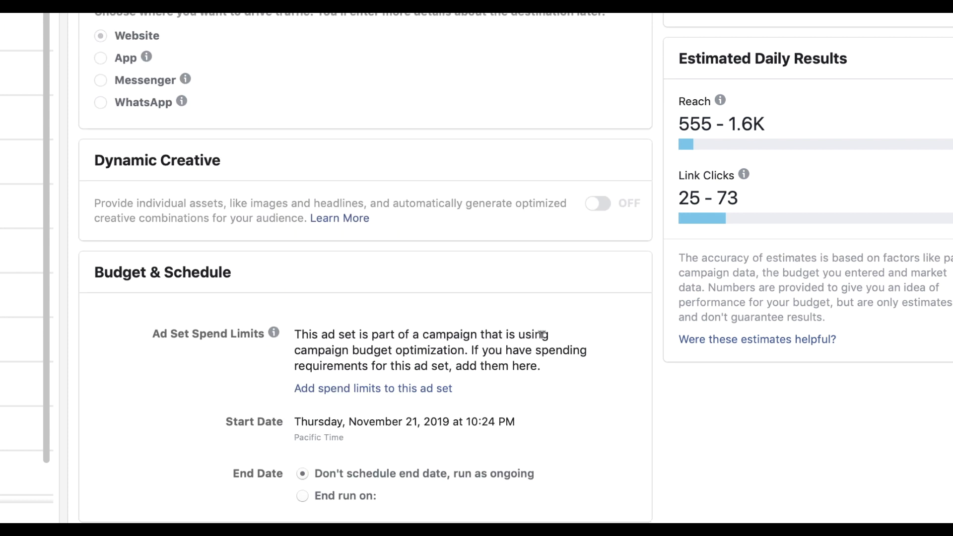
scroll(541, 335, "down", 4)
scroll(542, 335, "down", 10)
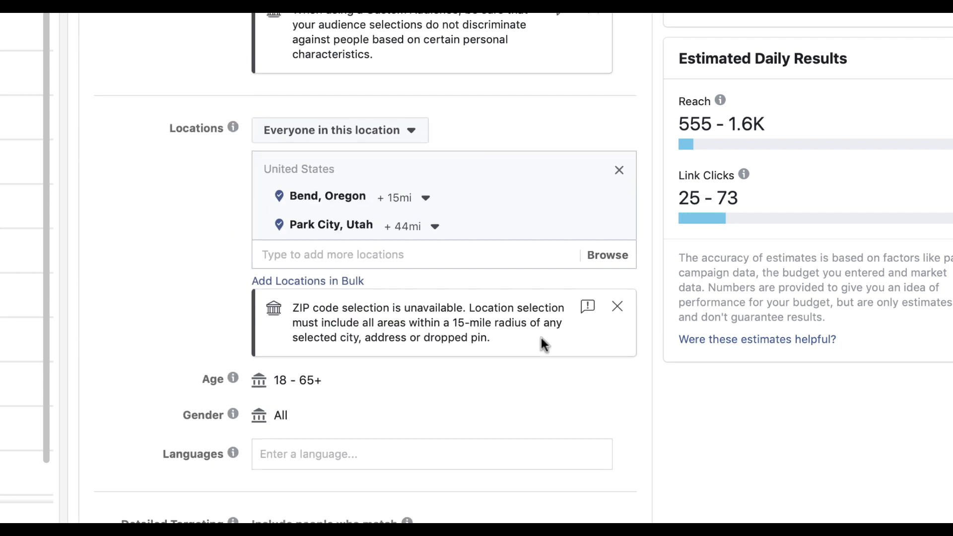
scroll(437, 218, "down", 6)
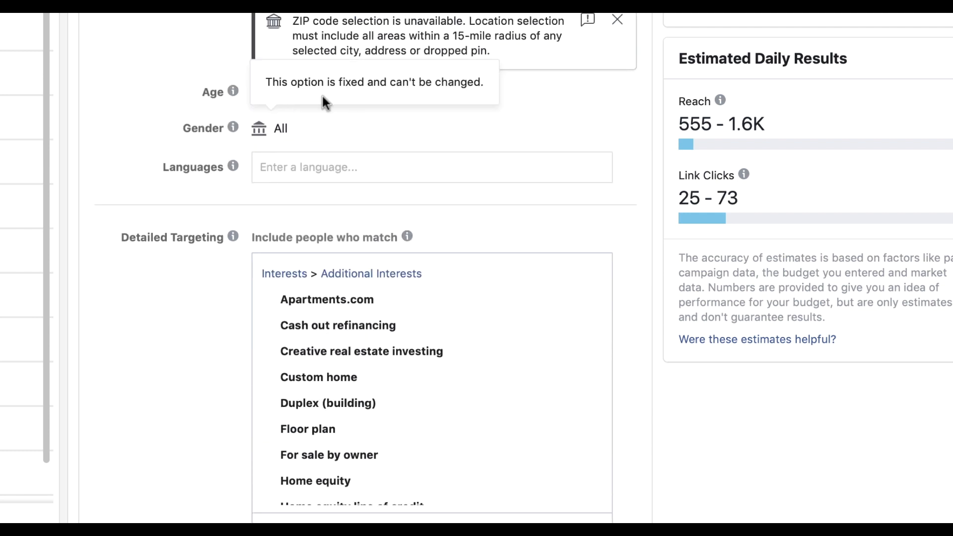
scroll(282, 205, "down", 3)
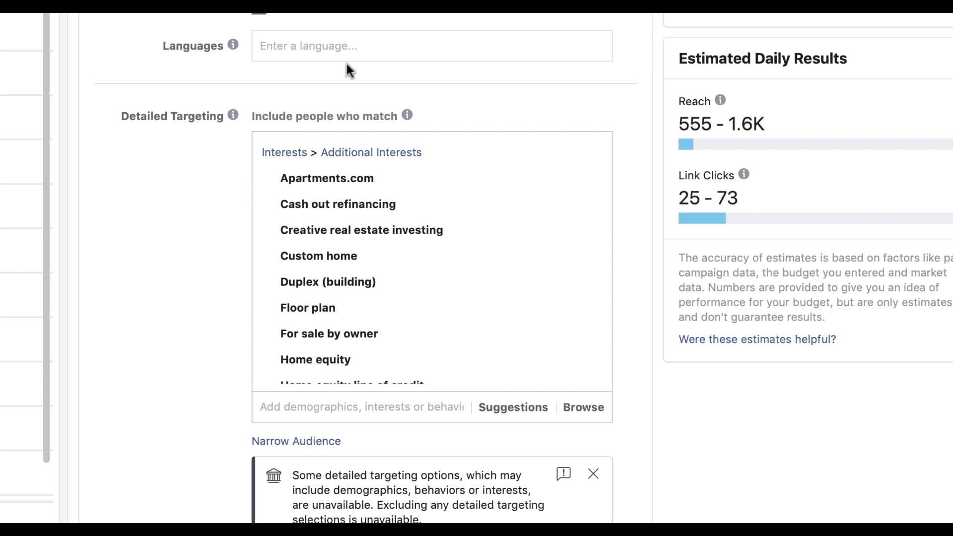
scroll(347, 63, "down", 3)
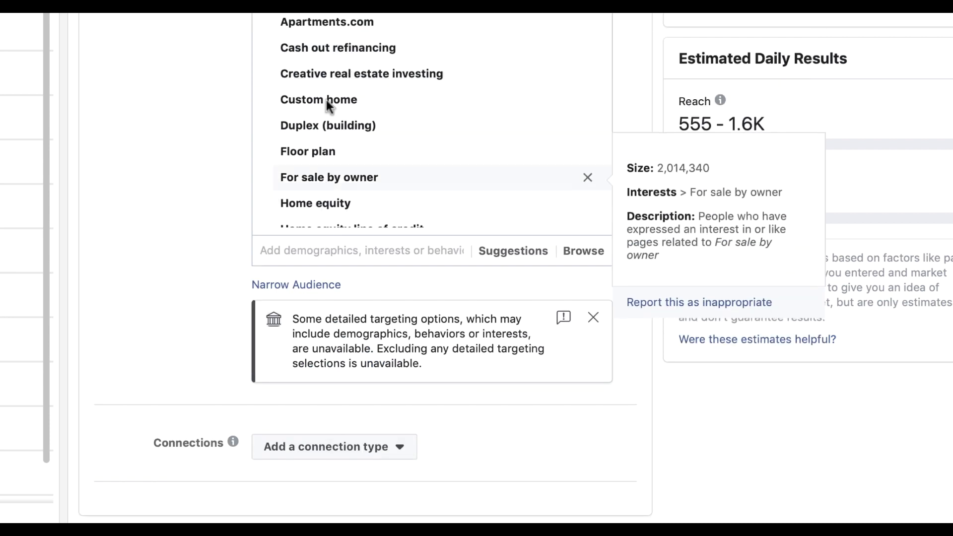
scroll(326, 84, "down", 10)
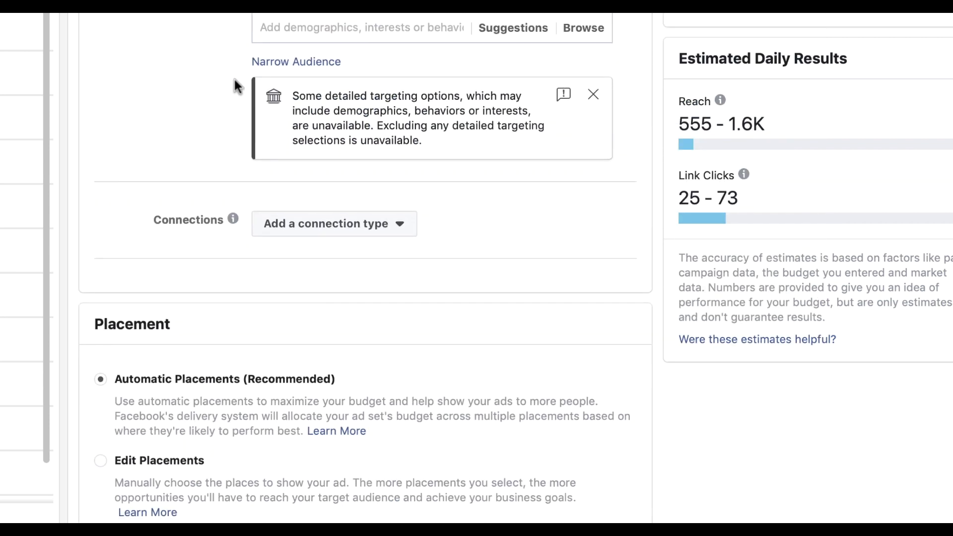
scroll(236, 85, "down", 3)
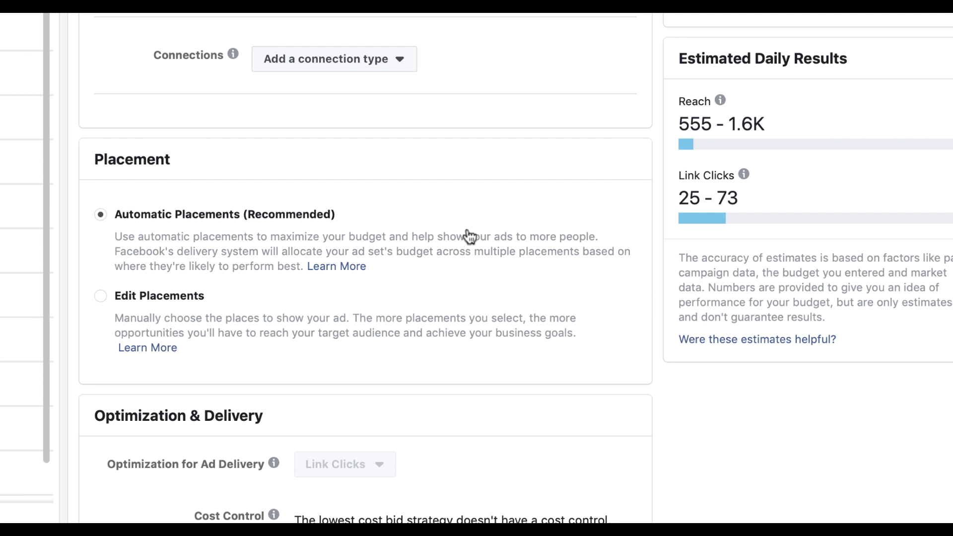
scroll(336, 219, "down", 2)
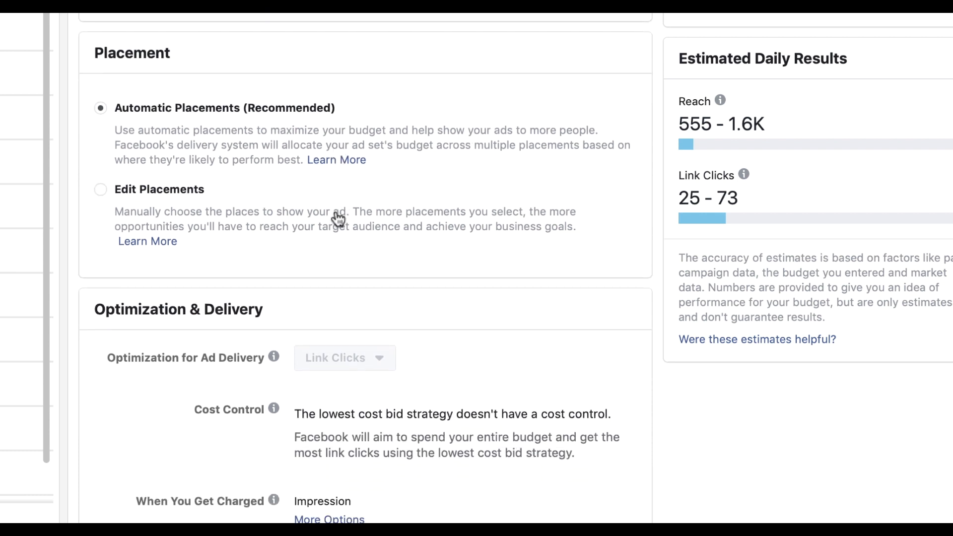
scroll(337, 219, "down", 1)
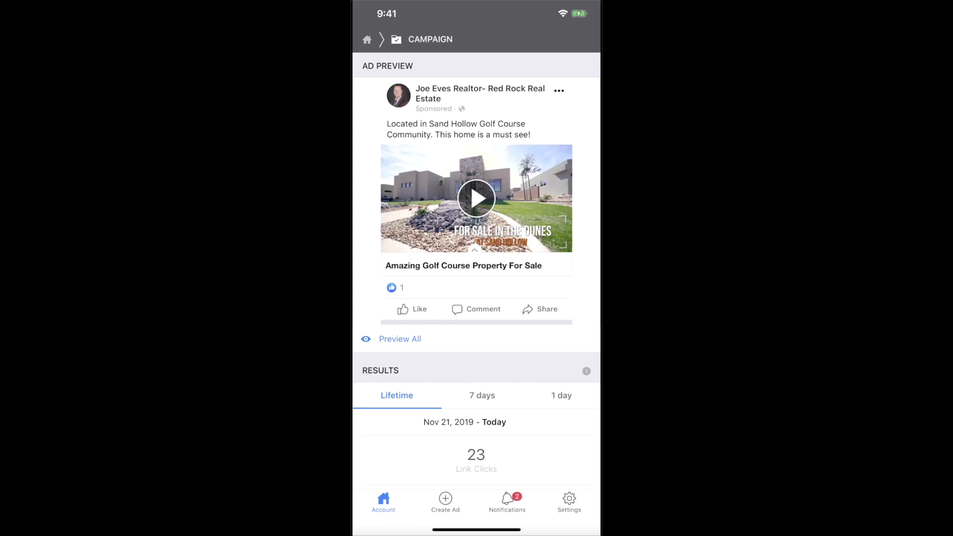
Scroll through the campaign's Results, Performance and Gender breakdown, showing $0.38 per link click and 709 reach
scroll(477, 270, "down", 1)
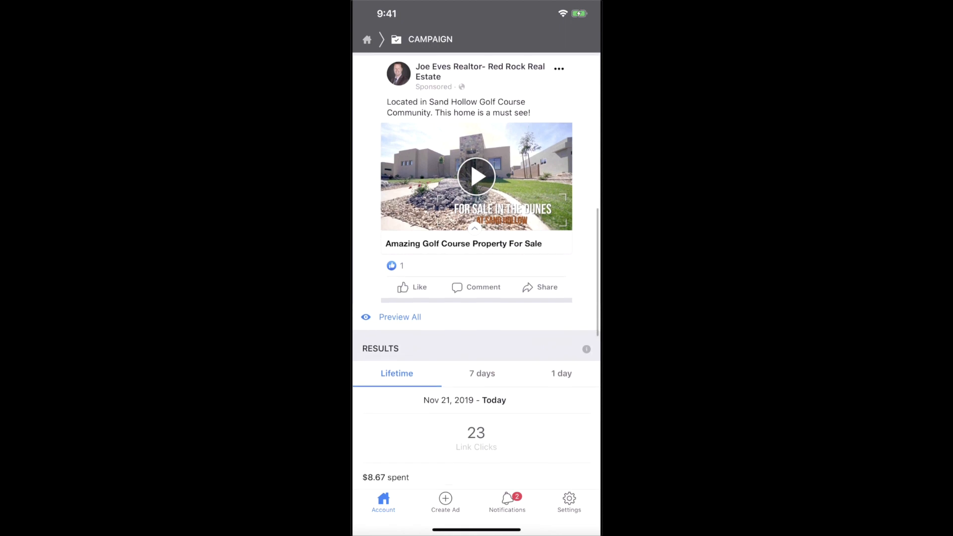
scroll(477, 270, "up", 3)
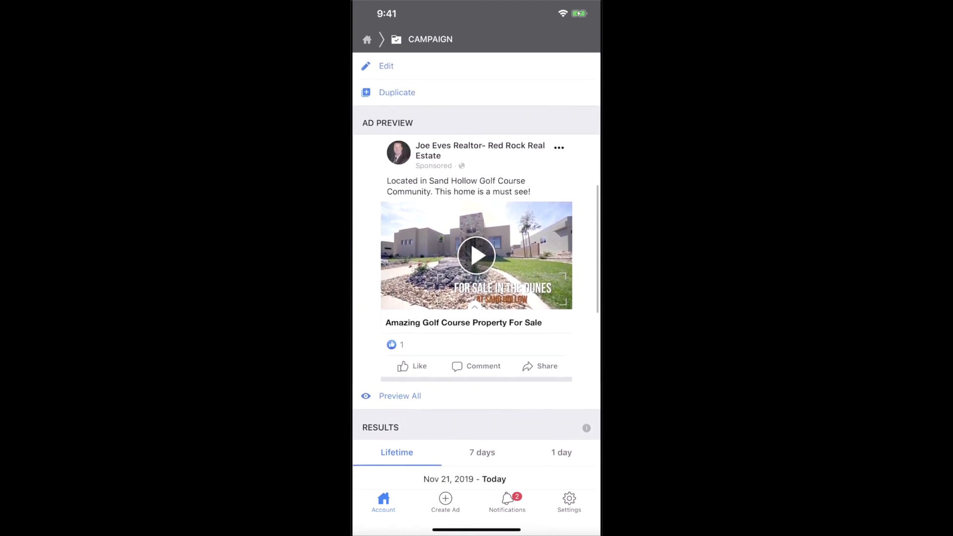
scroll(477, 271, "down", 1)
scroll(477, 271, "down", 1)
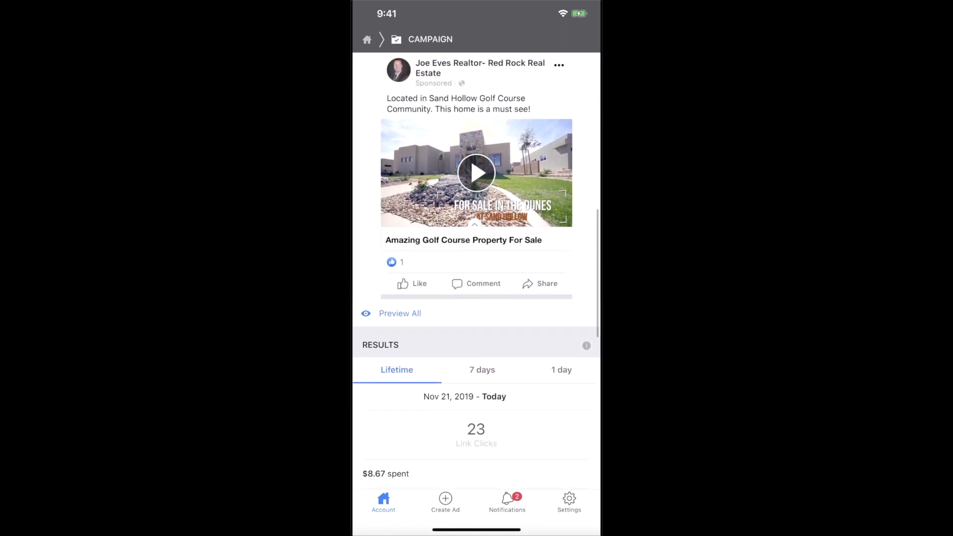
scroll(477, 270, "down", 3)
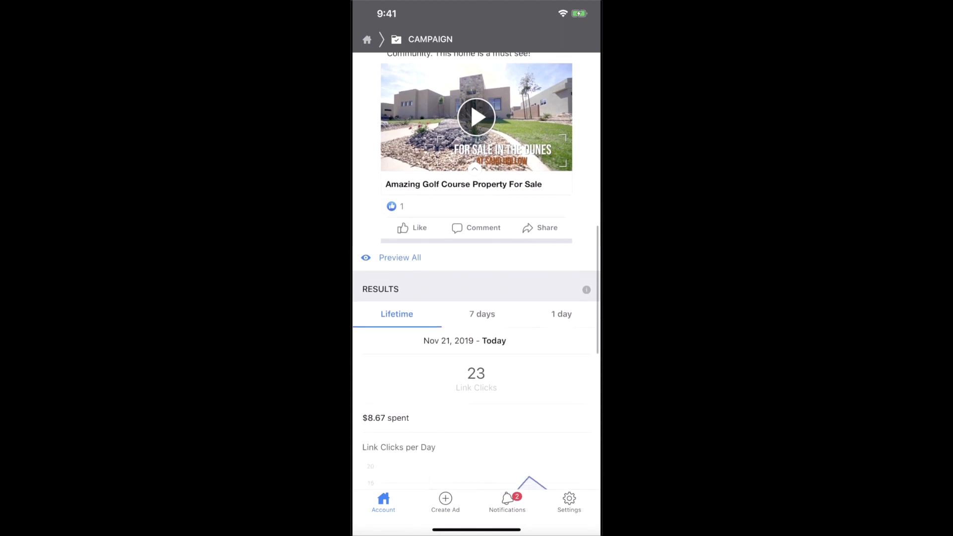
scroll(477, 271, "down", 2)
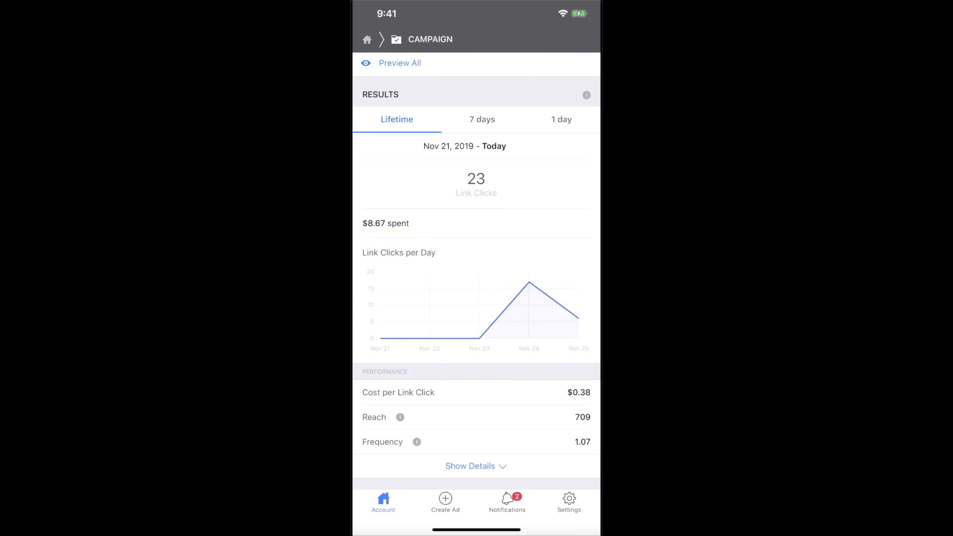
scroll(477, 271, "down", 3)
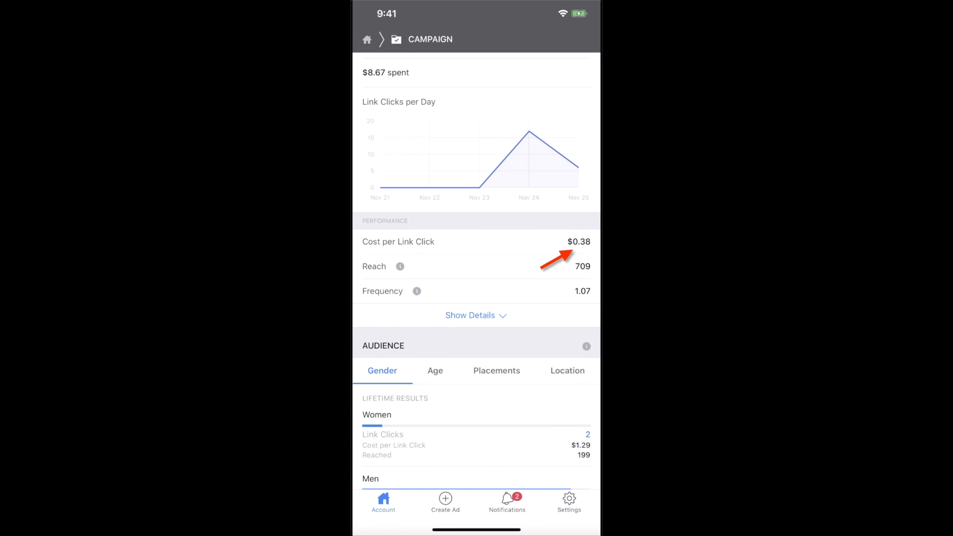
scroll(477, 277, "down", 2)
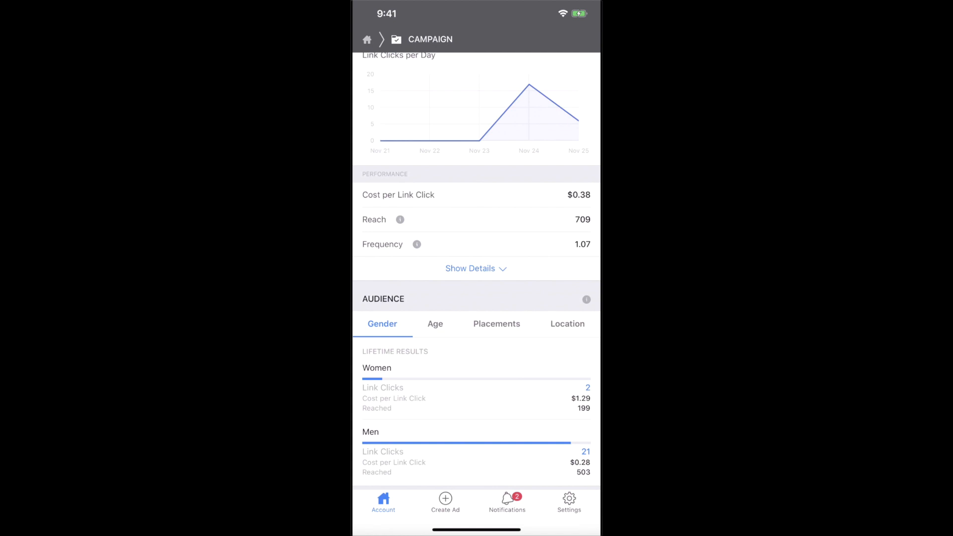
scroll(477, 271, "down", 3)
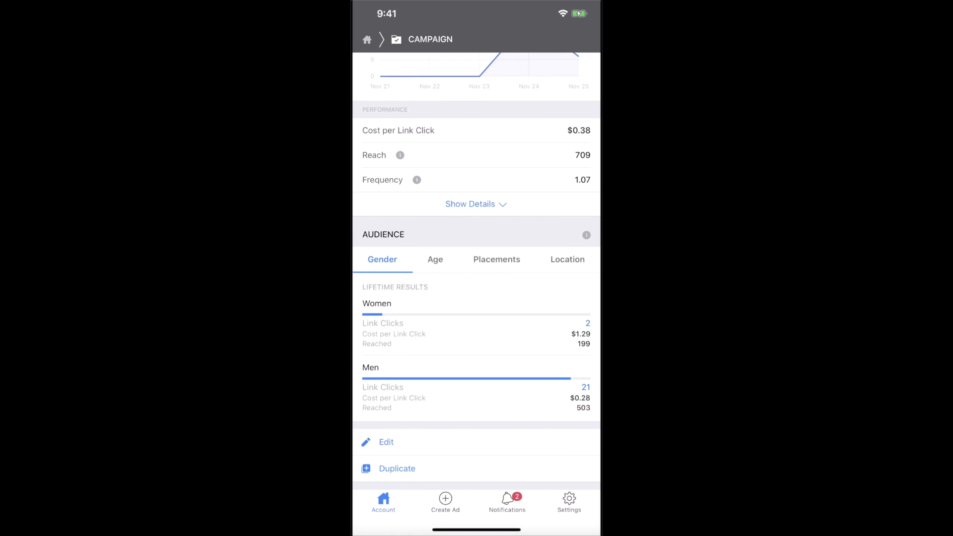
Check the audience results broken down by age range and then by placement
left_click(436, 260)
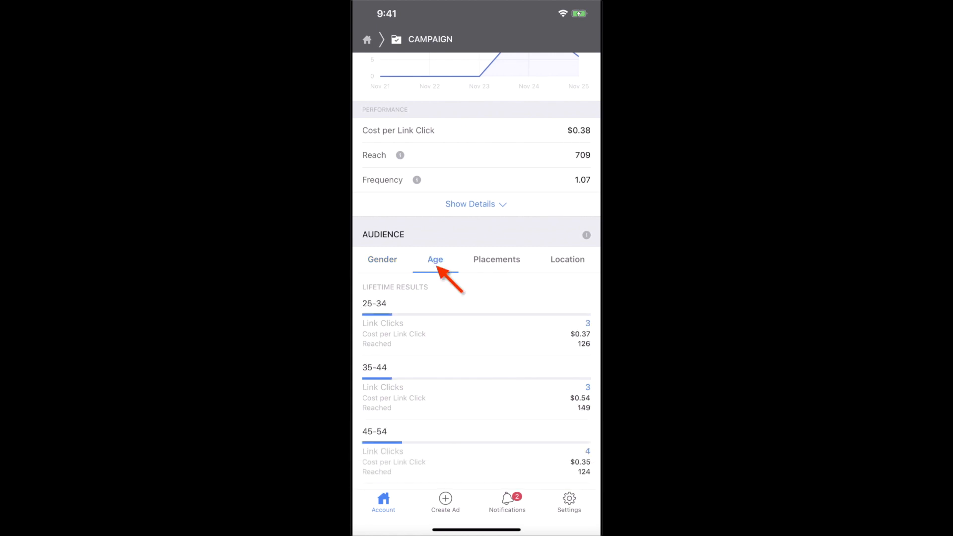
scroll(477, 271, "down", 5)
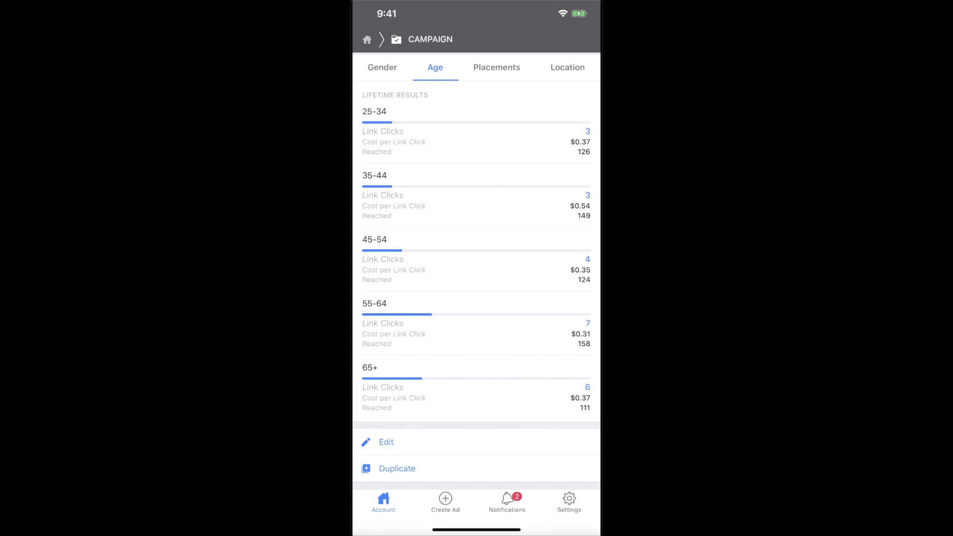
scroll(477, 271, "down", 1)
left_click(497, 68)
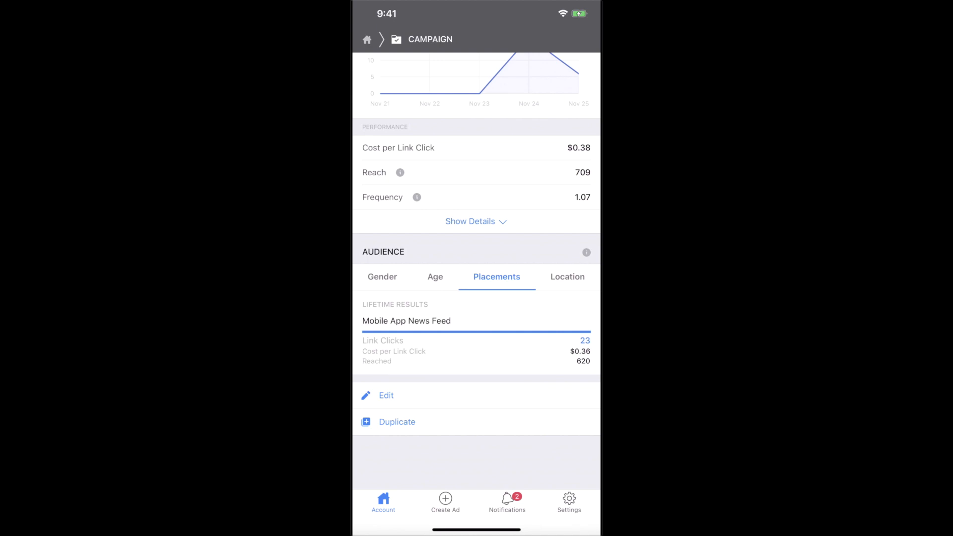
scroll(477, 271, "up", 3)
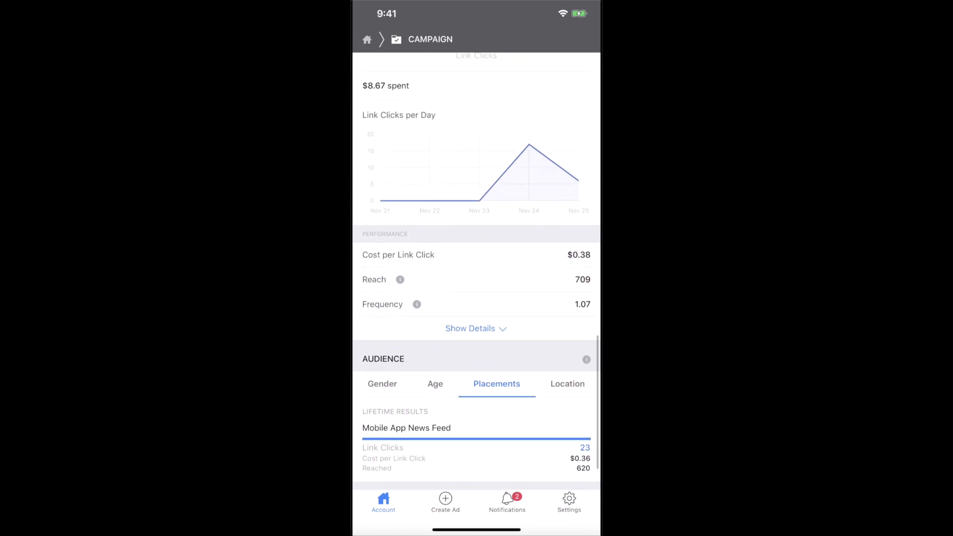
Show the Location breakdown: Utah 22 link clicks at $0.36, Oregon 1 at $0.77
left_click(568, 360)
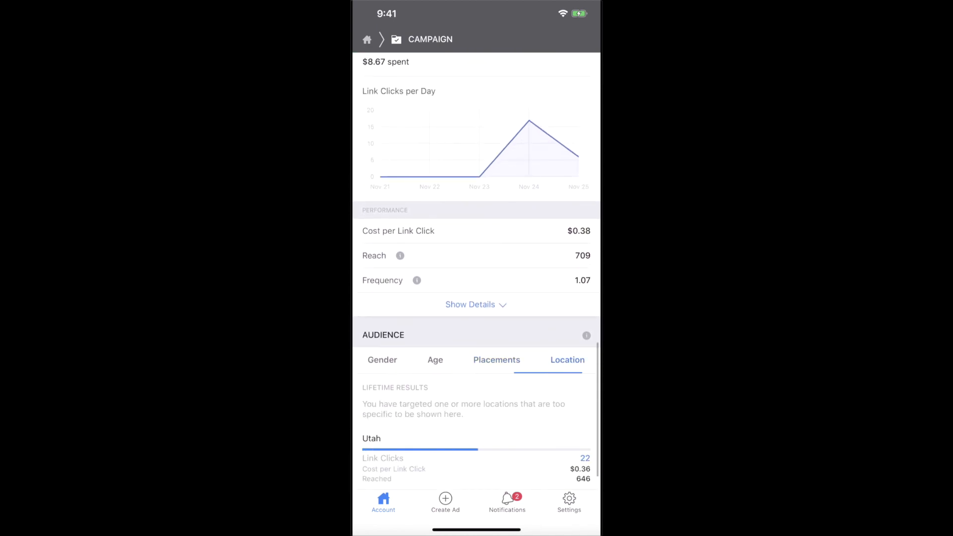
scroll(476, 271, "down", 1)
scroll(477, 271, "down", 2)
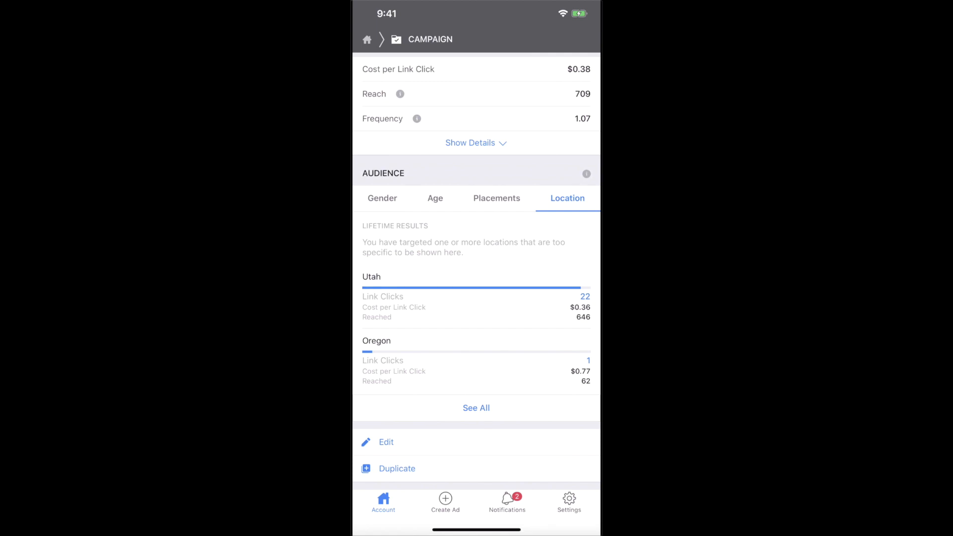
scroll(477, 278, "up", 6)
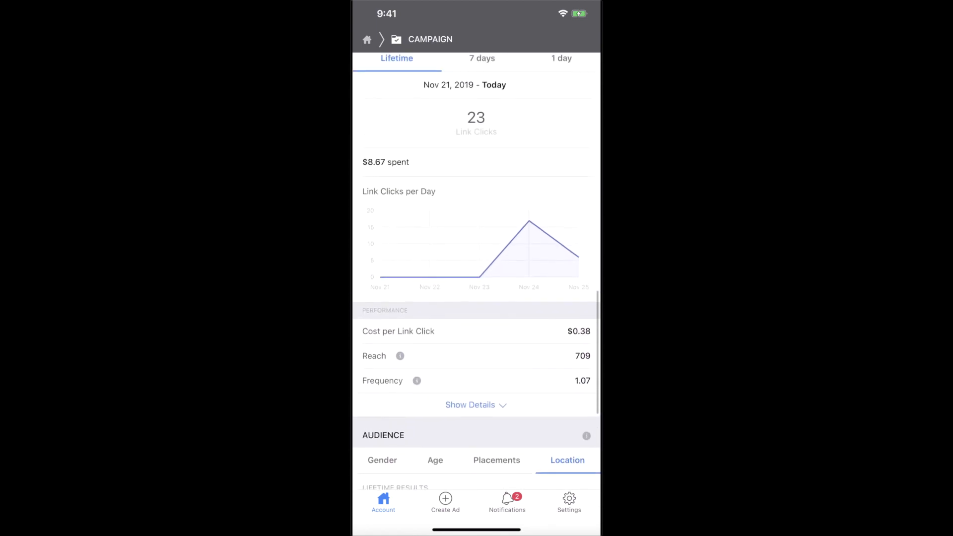